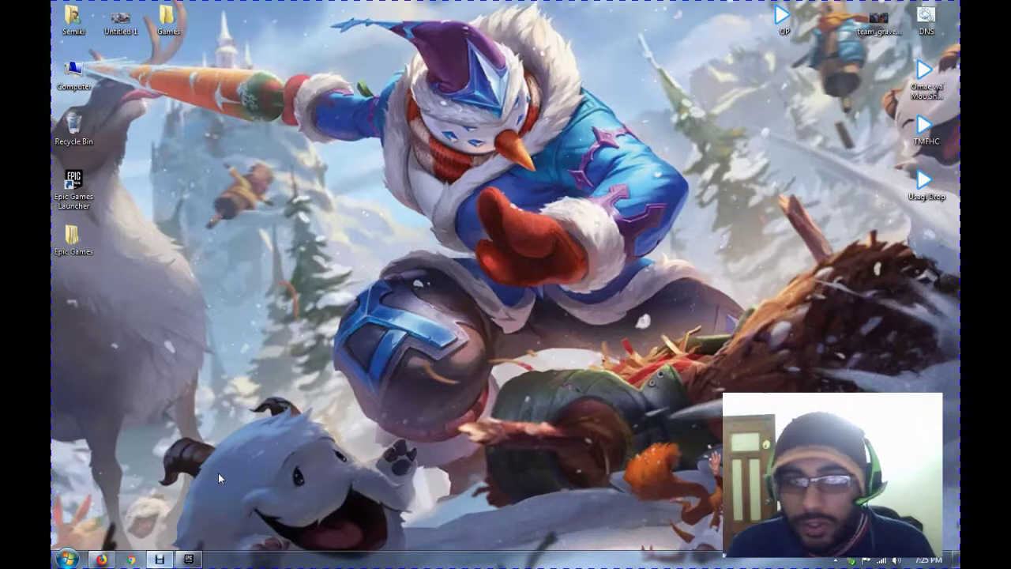
Open the Epic Games folder on the desktop and examine the contents of its Fortnite subfolder.
{"action": "double_click", "coordinate": [73, 235]}
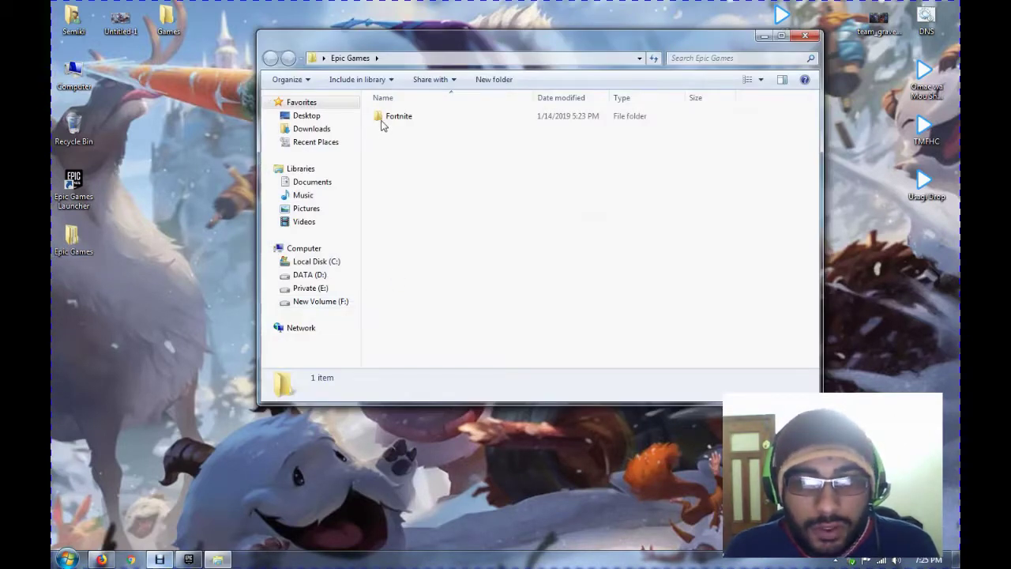
{"action": "double_click", "coordinate": [388, 118]}
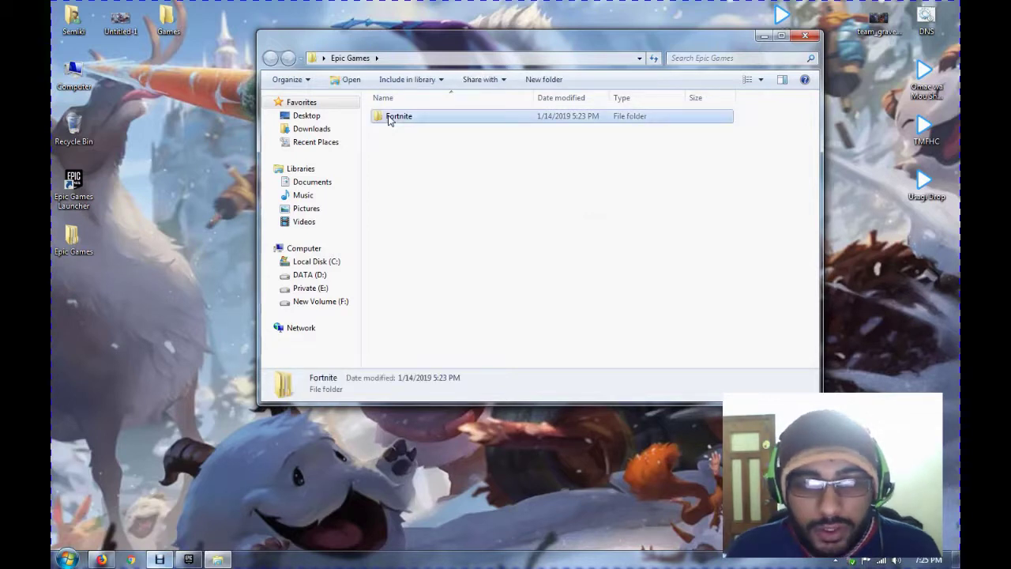
{"action": "left_click_drag", "start_coordinate": [410, 156], "coordinate": [384, 105]}
{"action": "left_click", "coordinate": [413, 164]}
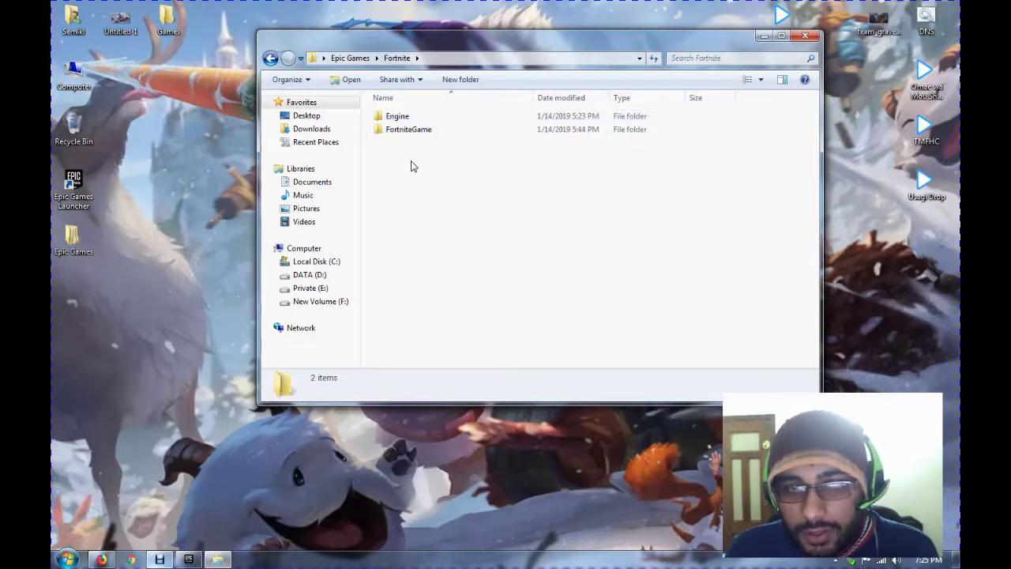
{"action": "left_click", "coordinate": [73, 237]}
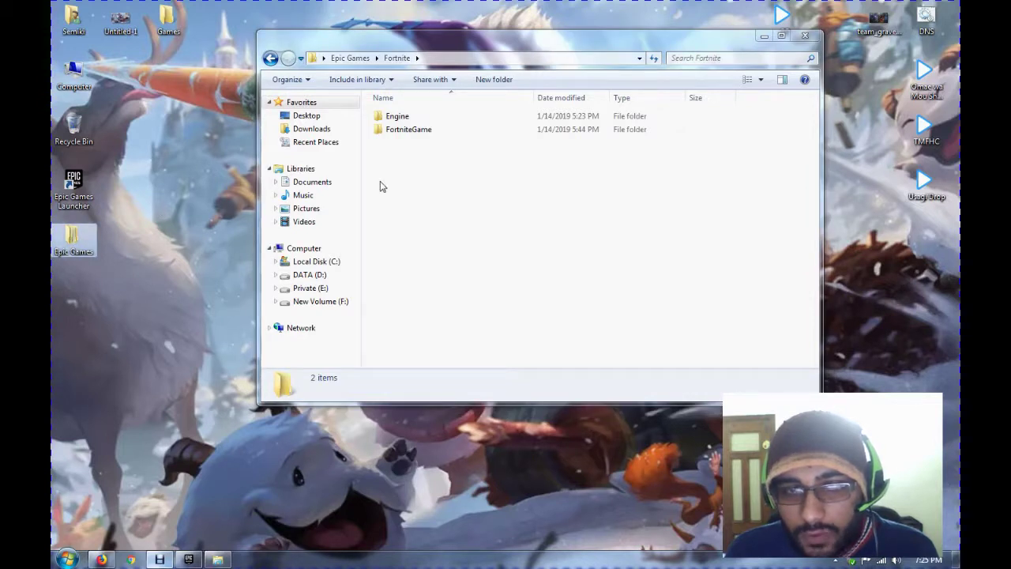
{"action": "left_click_drag", "start_coordinate": [388, 150], "coordinate": [375, 105]}
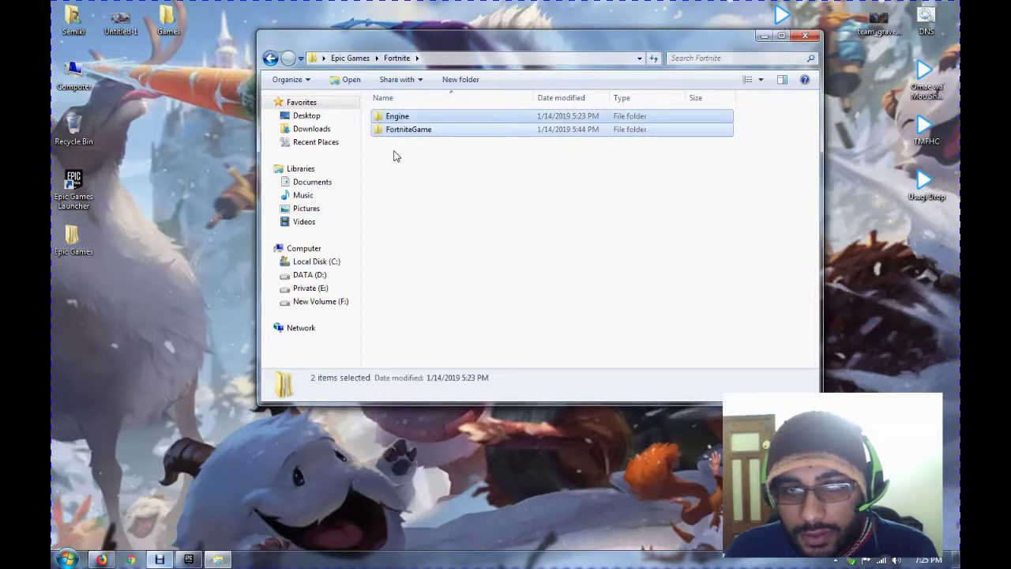
{"action": "left_click", "coordinate": [394, 155]}
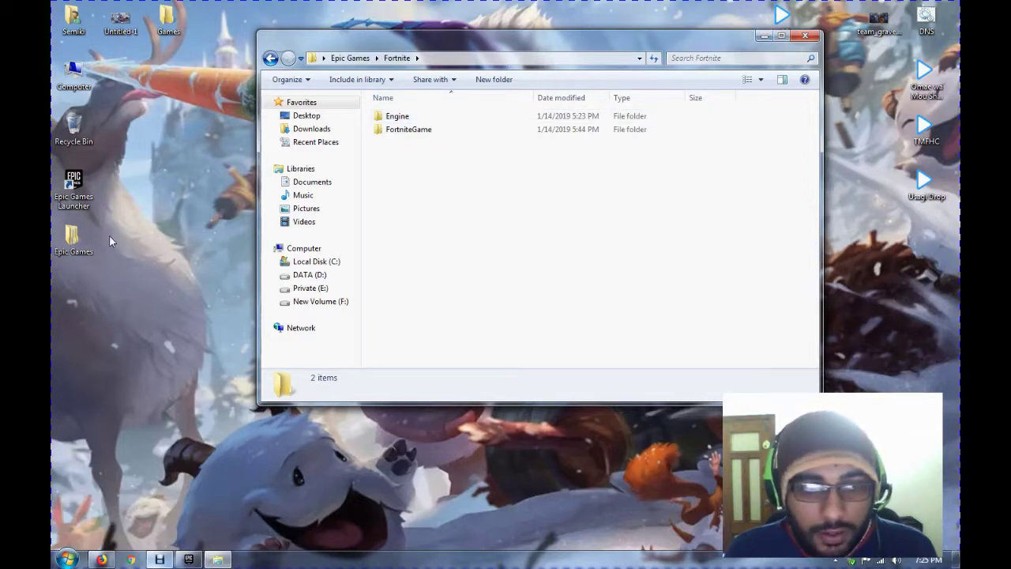
Check the size of the Epic Games desktop folder in its properties.
{"action": "right_click", "coordinate": [78, 238]}
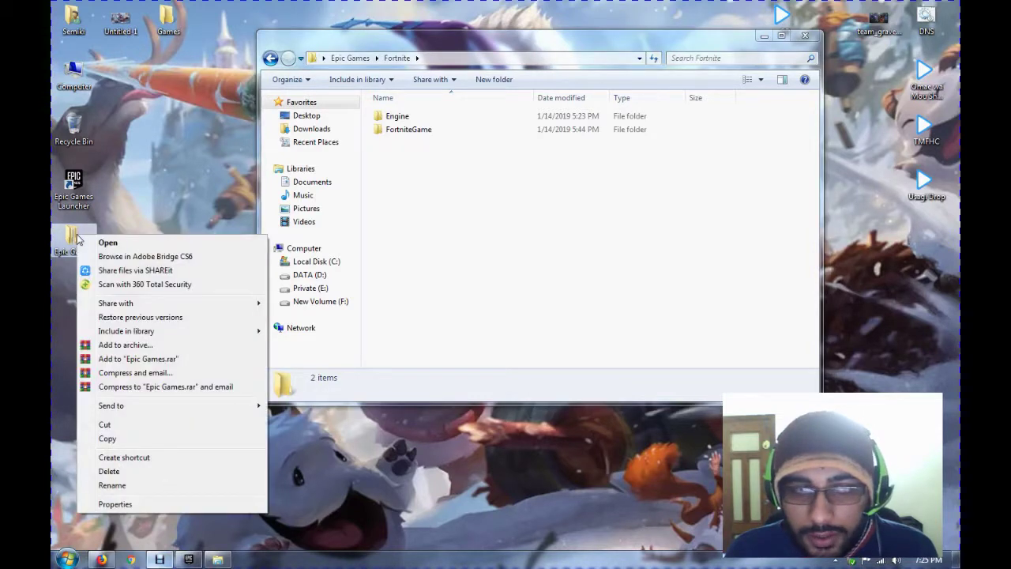
{"action": "left_click", "coordinate": [115, 504]}
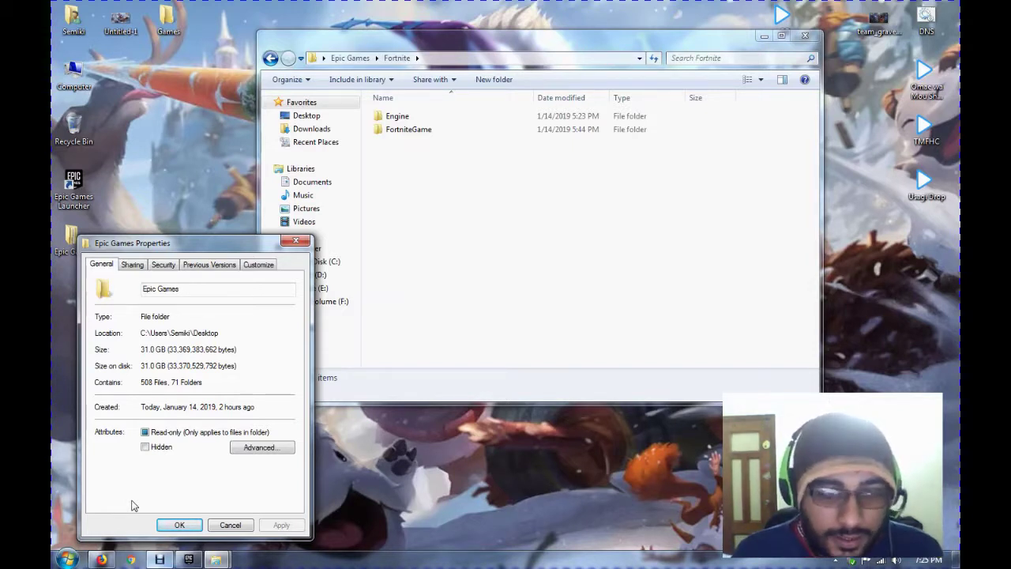
{"action": "left_click", "coordinate": [180, 526]}
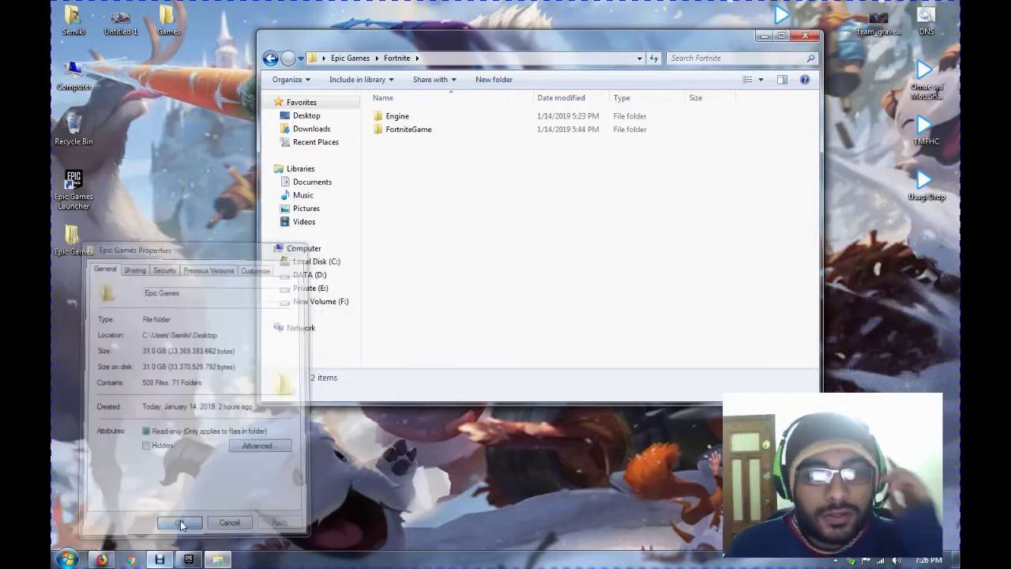
Switch to the Epic Games Launcher, read through the Fortnite End User License Agreement and accept it.
{"action": "left_click", "coordinate": [189, 560]}
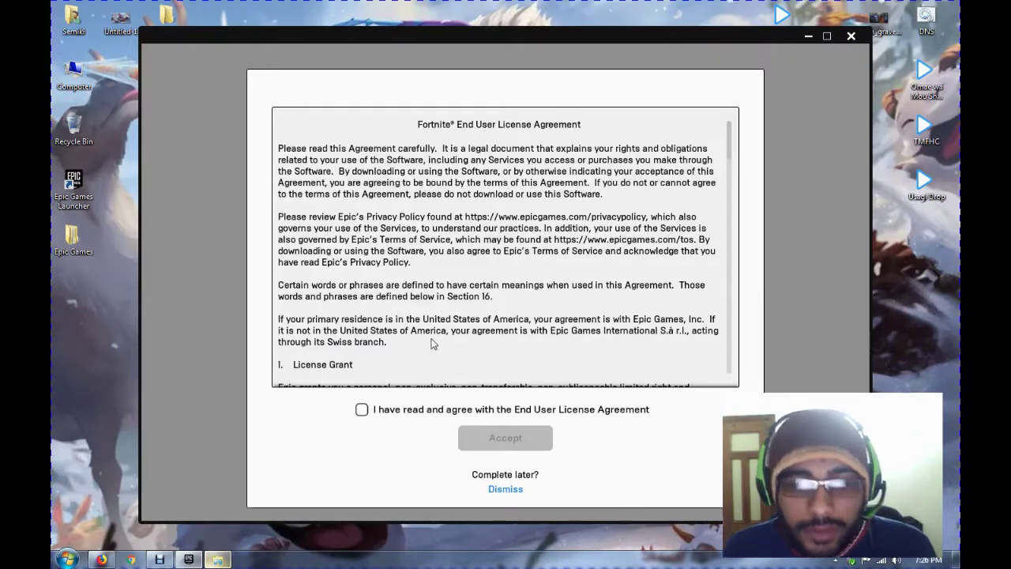
{"action": "left_click", "coordinate": [362, 409]}
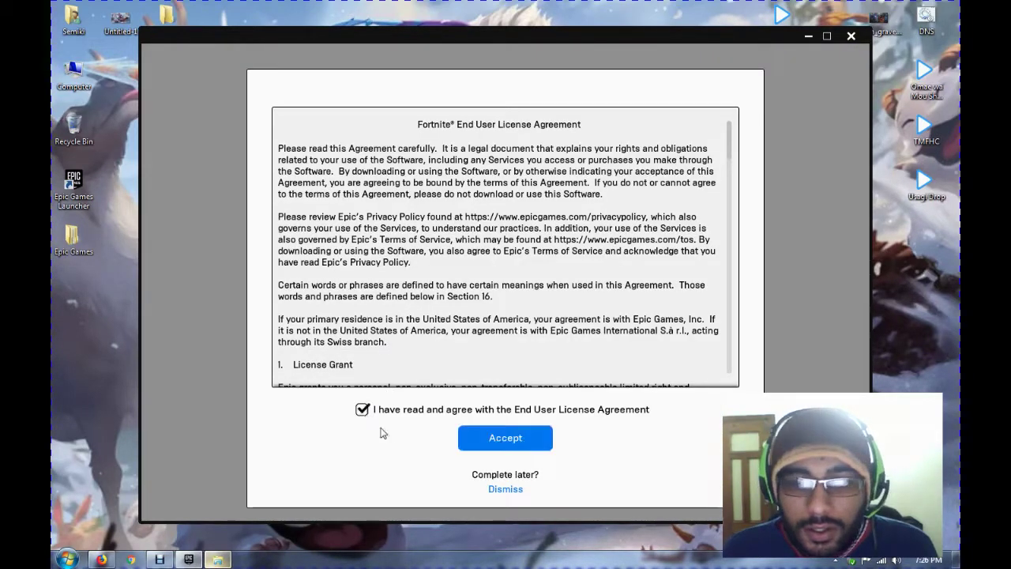
{"action": "scroll", "coordinate": [572, 285], "scroll_direction": "down", "scroll_amount": 10}
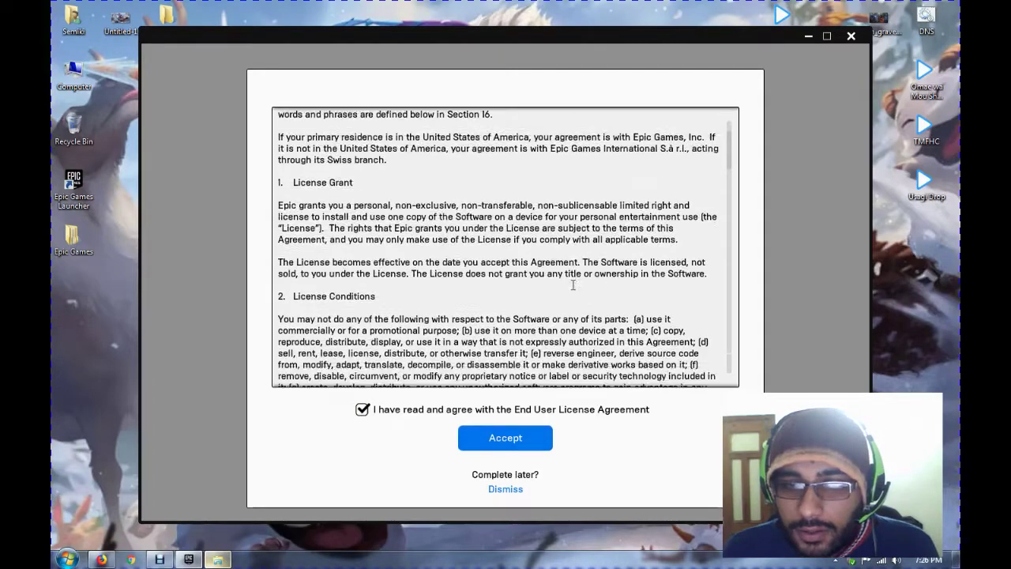
{"action": "scroll", "coordinate": [572, 284], "scroll_direction": "down", "scroll_amount": 15}
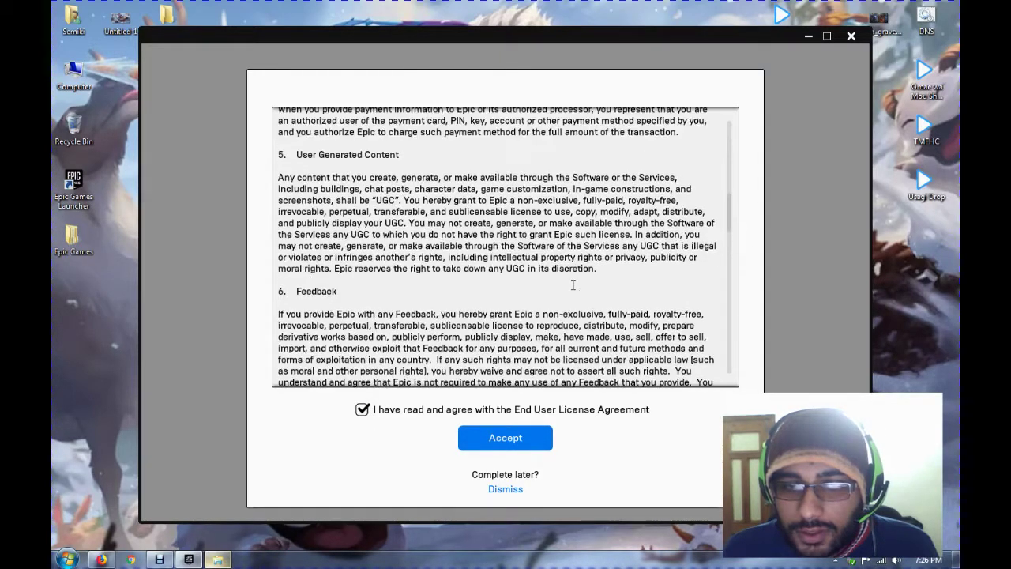
{"action": "scroll", "coordinate": [572, 284], "scroll_direction": "down", "scroll_amount": 15}
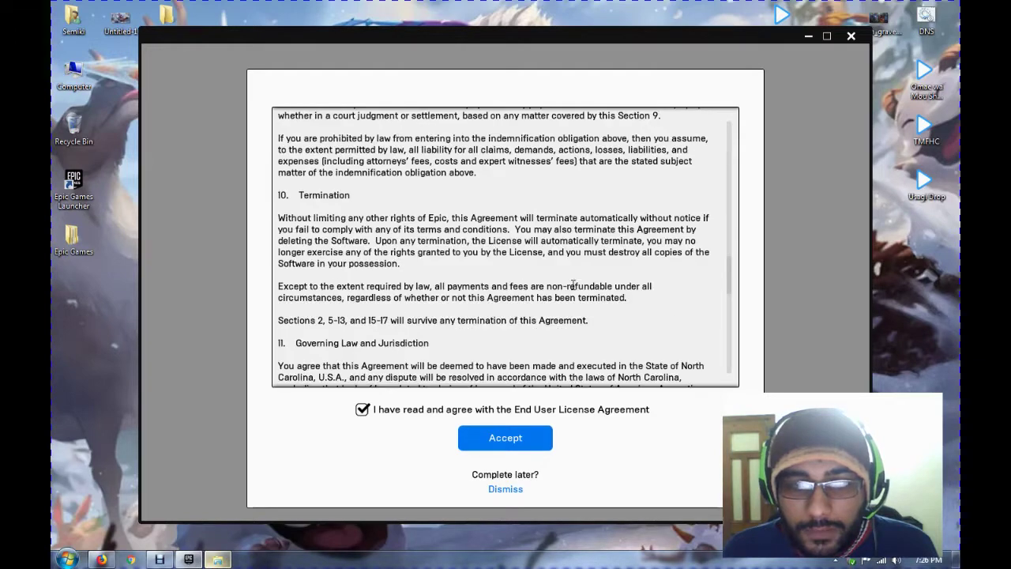
{"action": "scroll", "coordinate": [571, 284], "scroll_direction": "down", "scroll_amount": 15}
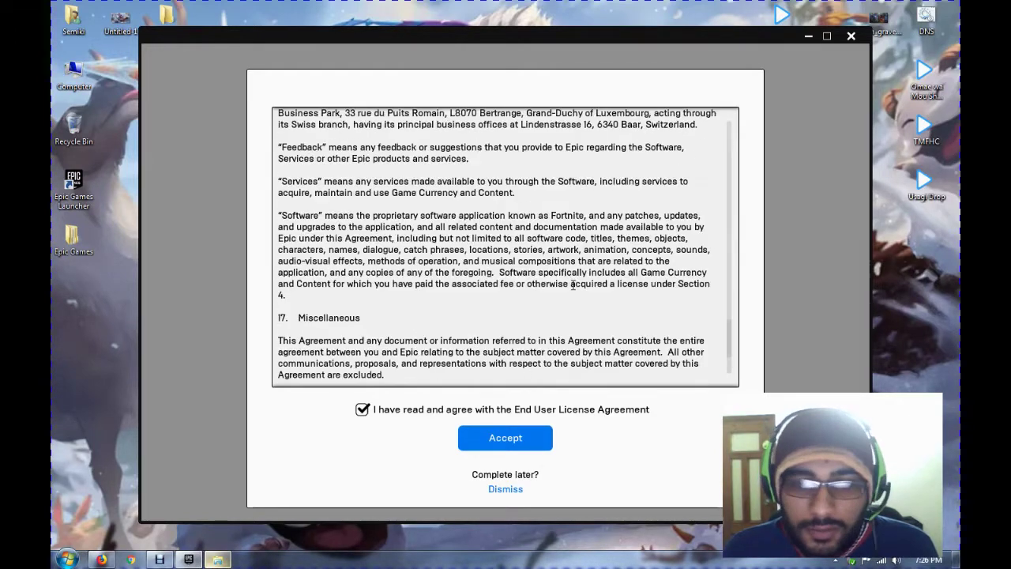
{"action": "scroll", "coordinate": [572, 284], "scroll_direction": "down", "scroll_amount": 5}
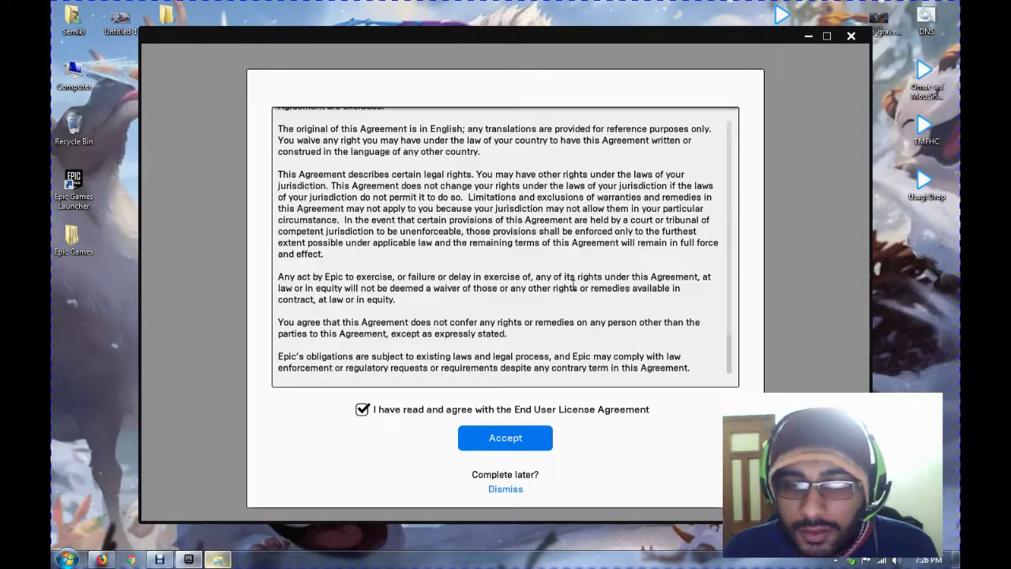
{"action": "left_click", "coordinate": [503, 441]}
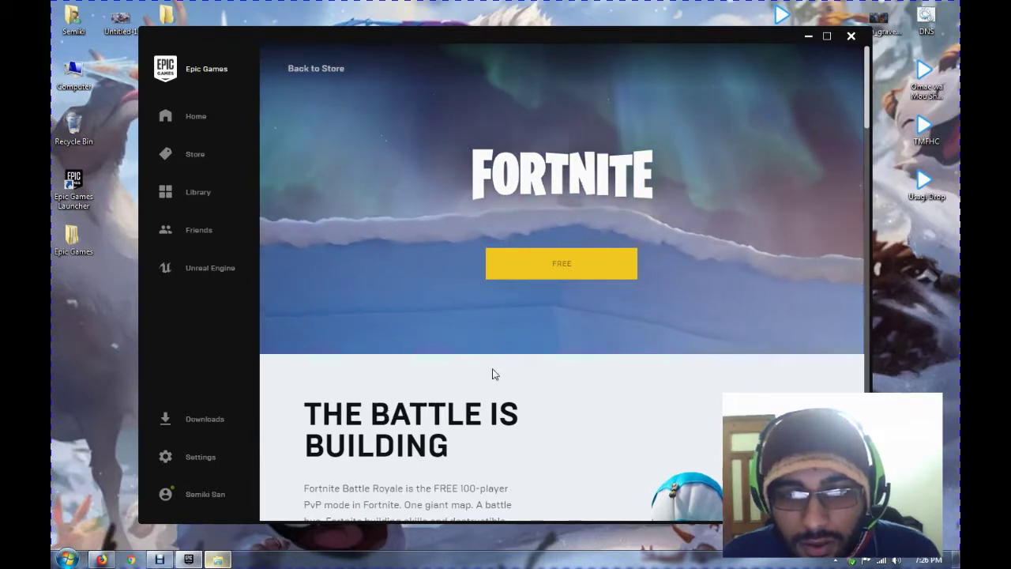
Check the launcher's downloads list for active Fortnite tasks.
{"action": "left_click", "coordinate": [215, 429]}
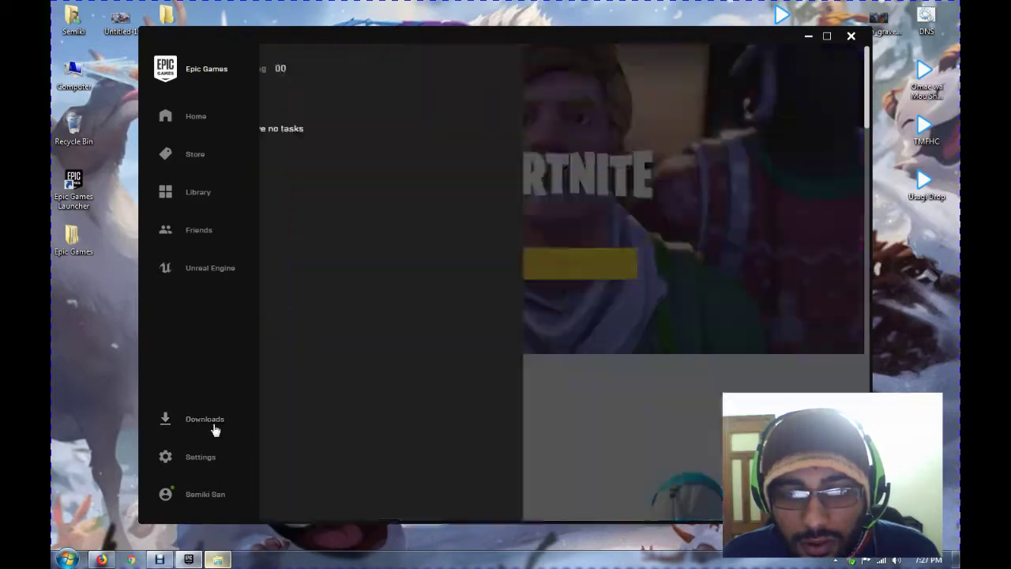
{"action": "left_click", "coordinate": [216, 427]}
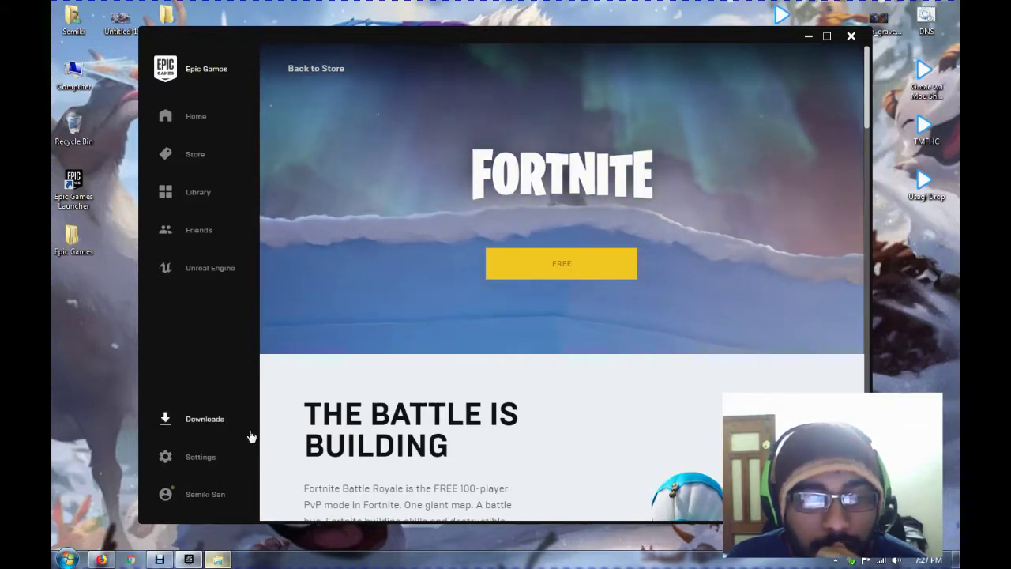
{"action": "left_click", "coordinate": [194, 420]}
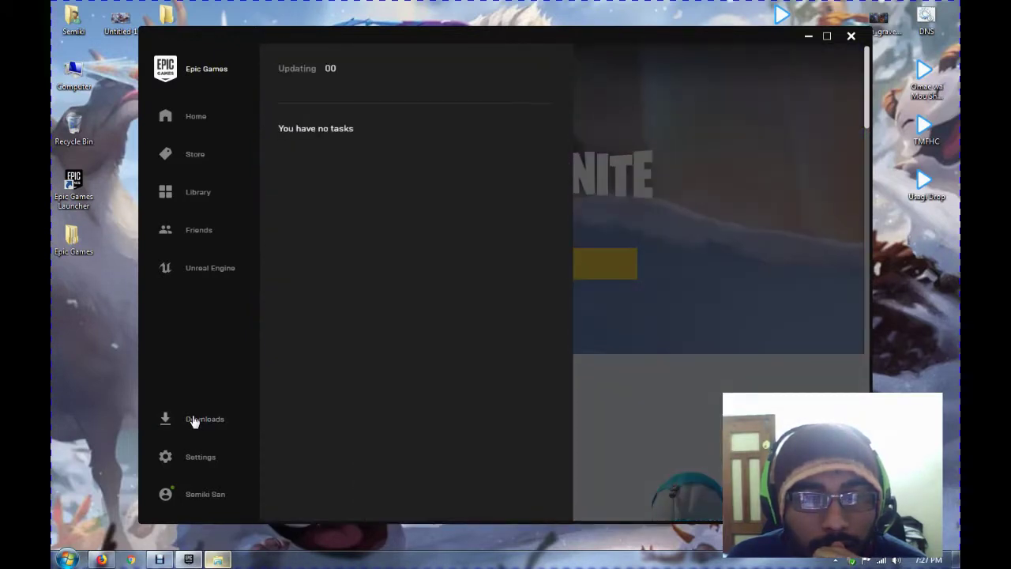
{"action": "left_click", "coordinate": [193, 420]}
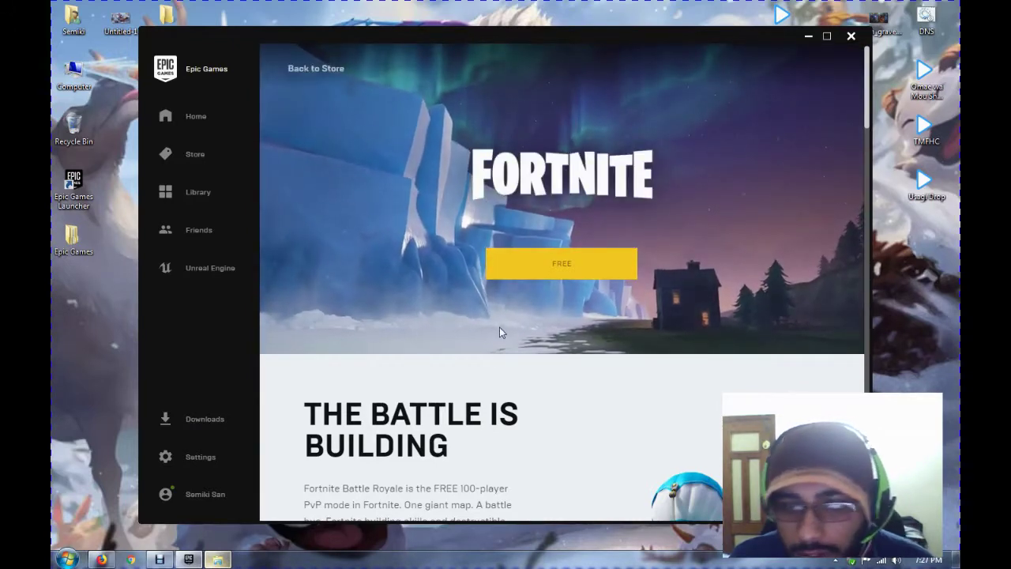
Examine the minimum and recommended system requirements for Windows and Mac on the Fortnite store page.
{"action": "scroll", "coordinate": [499, 331], "scroll_direction": "down", "scroll_amount": 5}
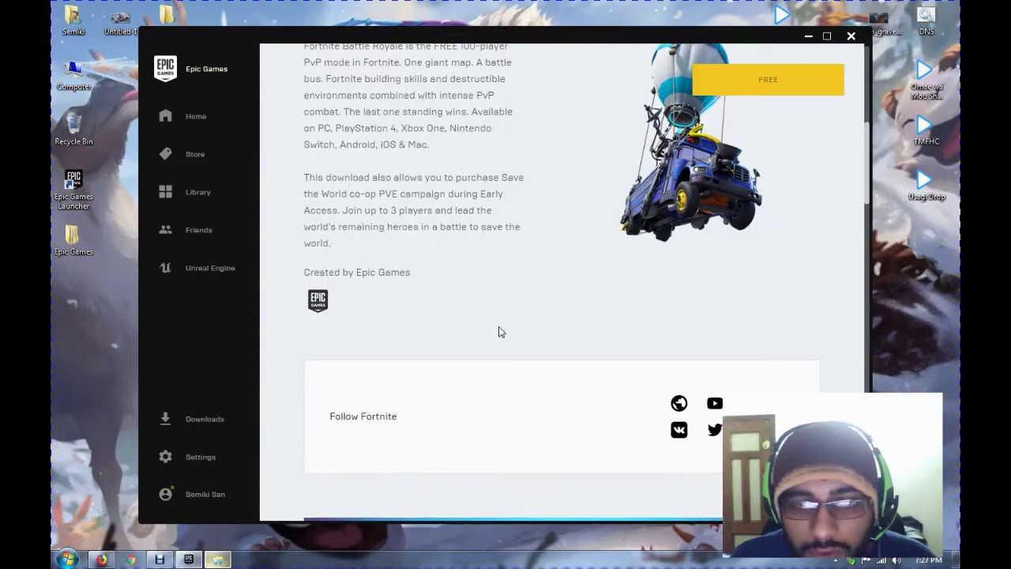
{"action": "scroll", "coordinate": [499, 331], "scroll_direction": "down", "scroll_amount": 10}
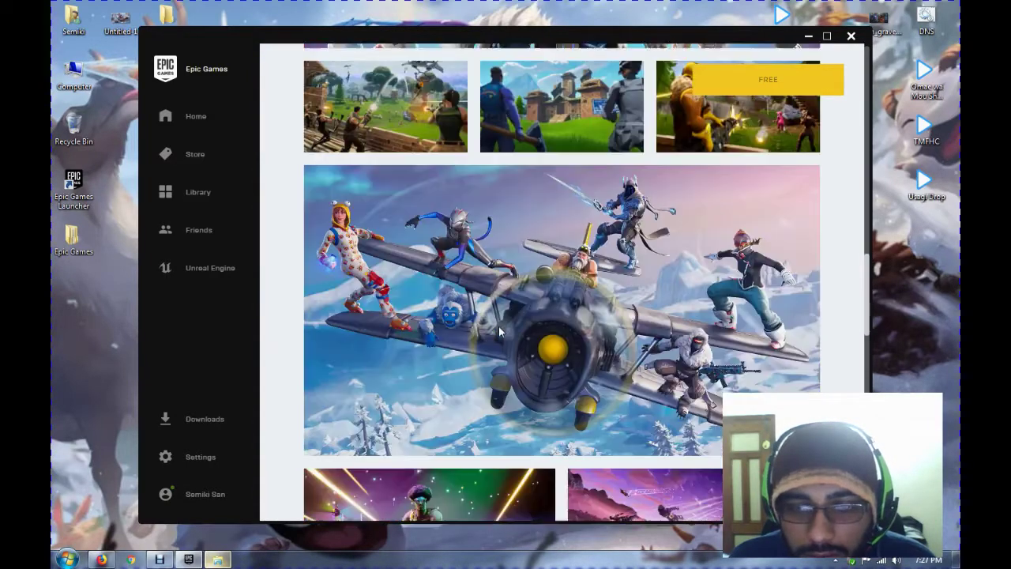
{"action": "scroll", "coordinate": [498, 331], "scroll_direction": "down", "scroll_amount": 10}
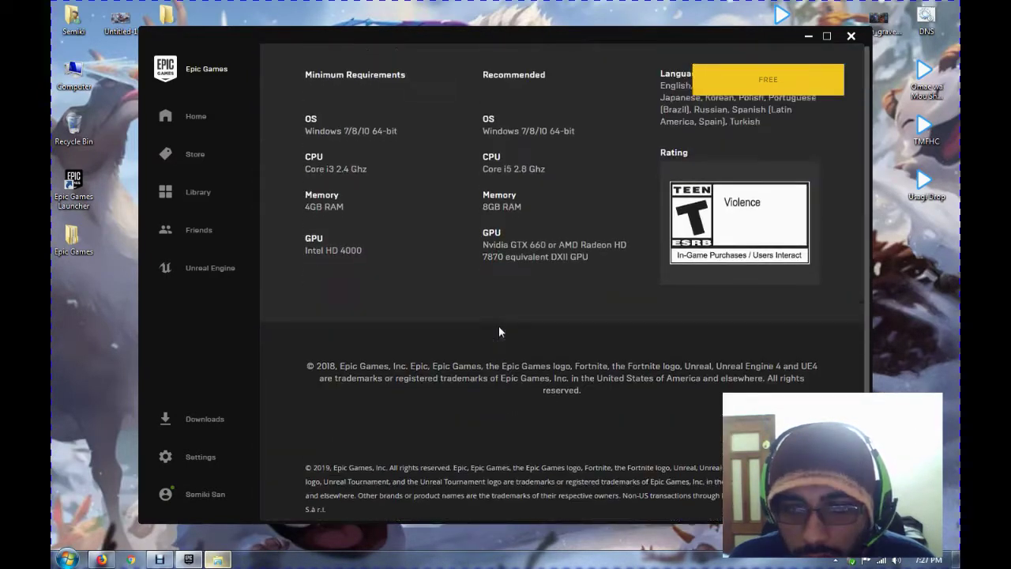
{"action": "scroll", "coordinate": [499, 326], "scroll_direction": "up", "scroll_amount": 5}
{"action": "scroll", "coordinate": [498, 326], "scroll_direction": "down", "scroll_amount": 5}
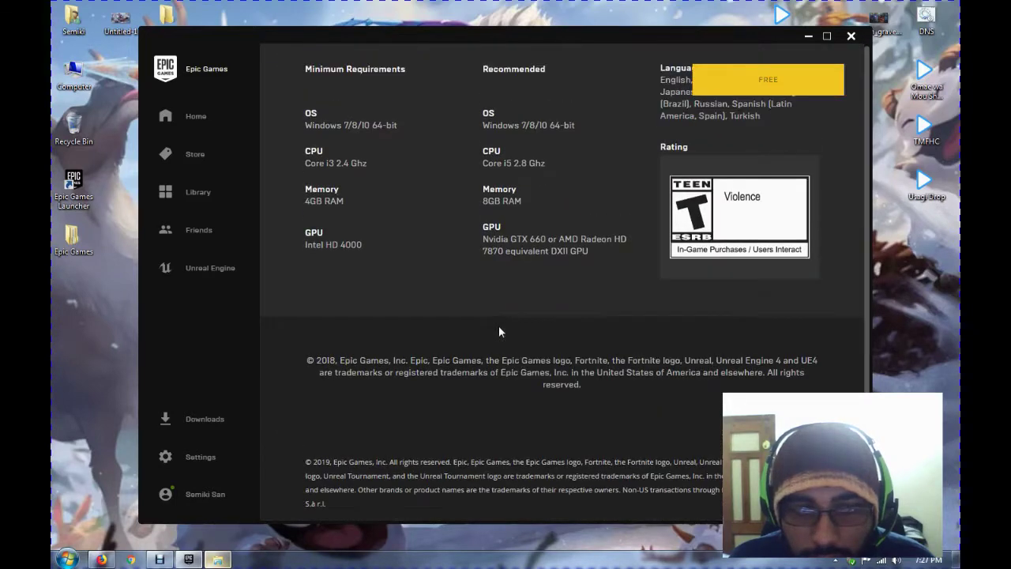
{"action": "scroll", "coordinate": [499, 331], "scroll_direction": "up", "scroll_amount": 1}
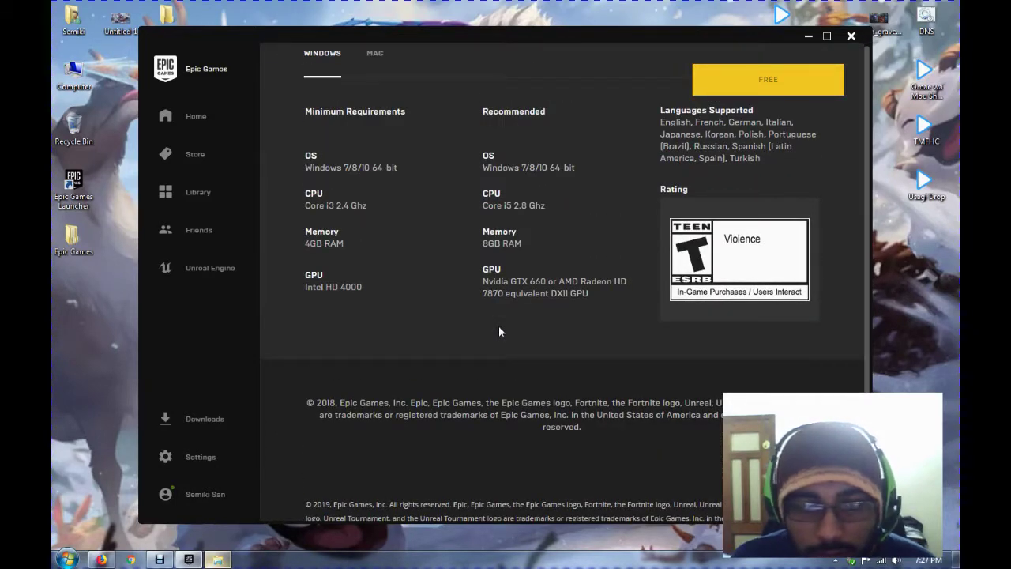
{"action": "scroll", "coordinate": [498, 332], "scroll_direction": "up", "scroll_amount": 3}
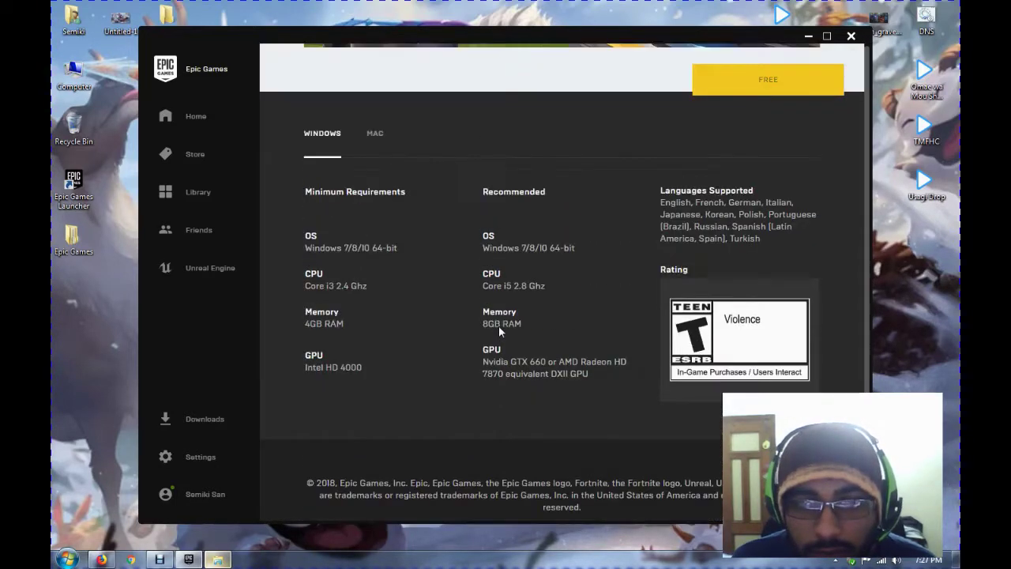
{"action": "scroll", "coordinate": [498, 331], "scroll_direction": "down", "scroll_amount": 3}
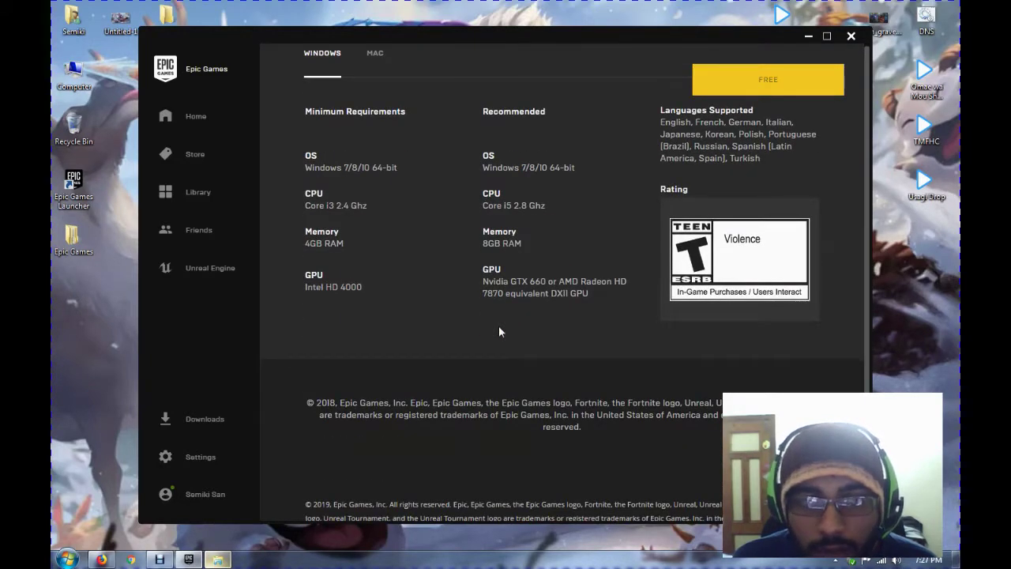
{"action": "left_click", "coordinate": [371, 67]}
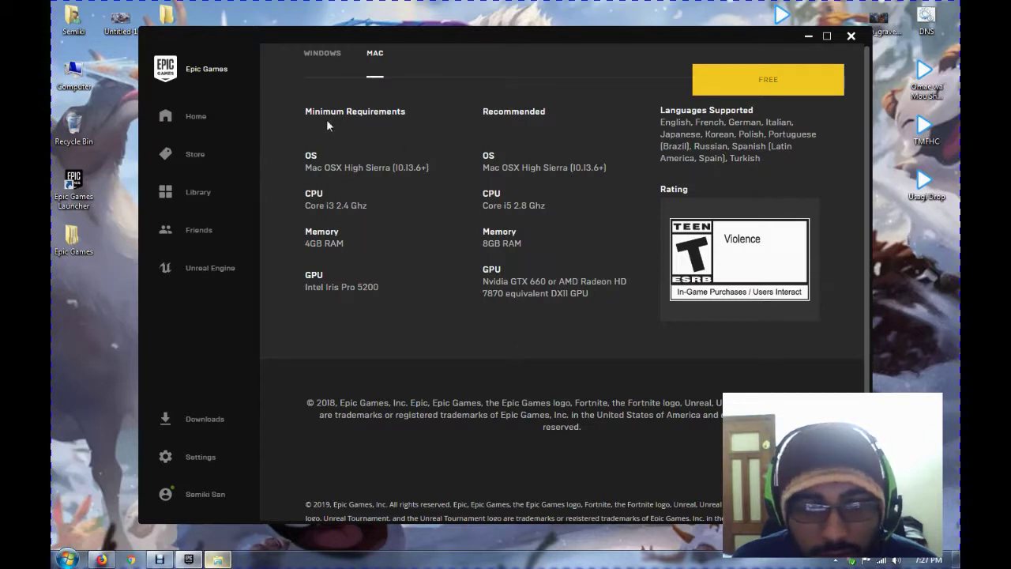
{"action": "left_click", "coordinate": [321, 57]}
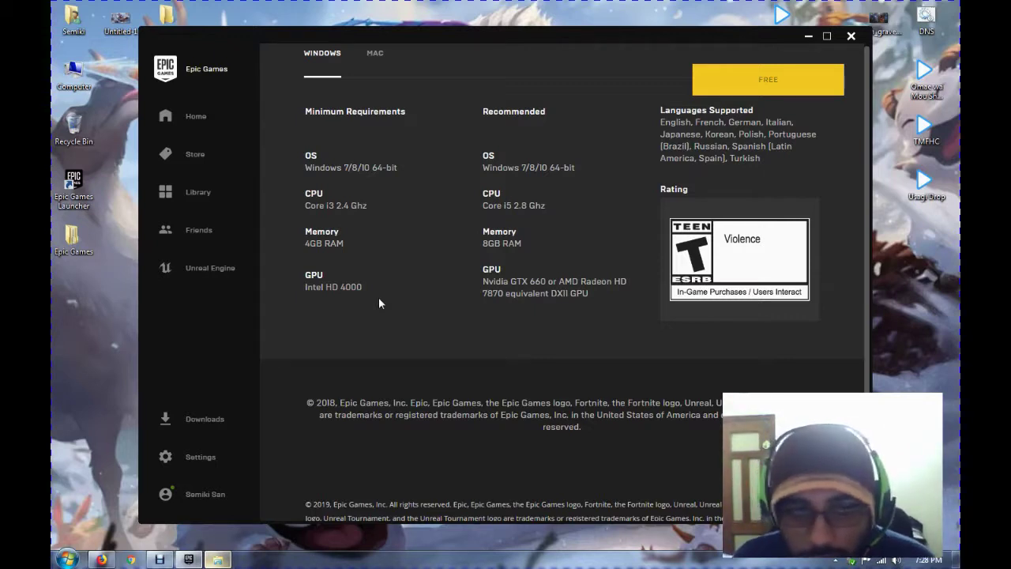
Recheck the downloads list and return from the Fortnite page to the store's front page.
{"action": "left_click", "coordinate": [218, 419]}
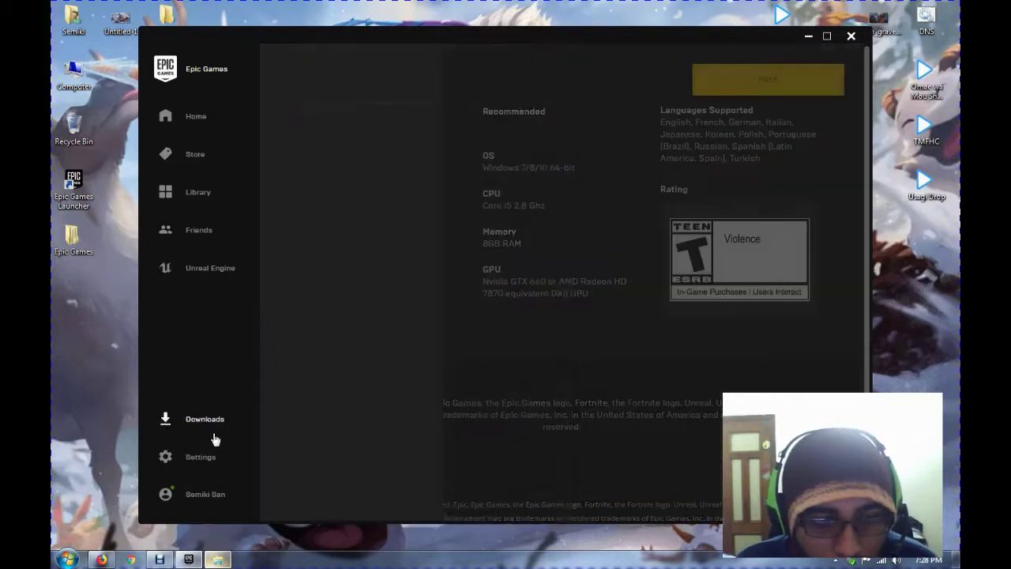
{"action": "left_click", "coordinate": [579, 308]}
{"action": "scroll", "coordinate": [628, 315], "scroll_direction": "up", "scroll_amount": 5}
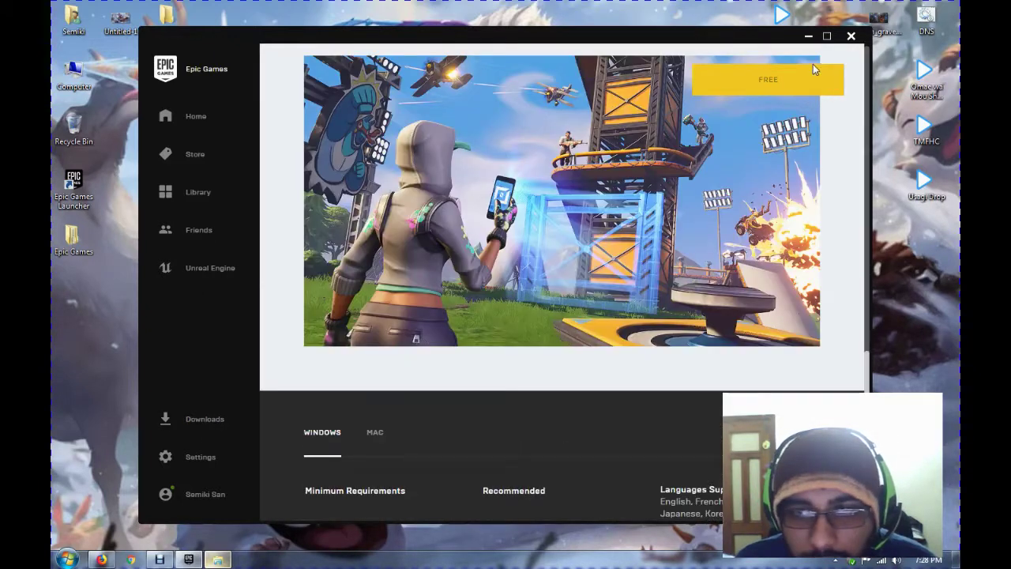
{"action": "scroll", "coordinate": [414, 402], "scroll_direction": "up", "scroll_amount": 10}
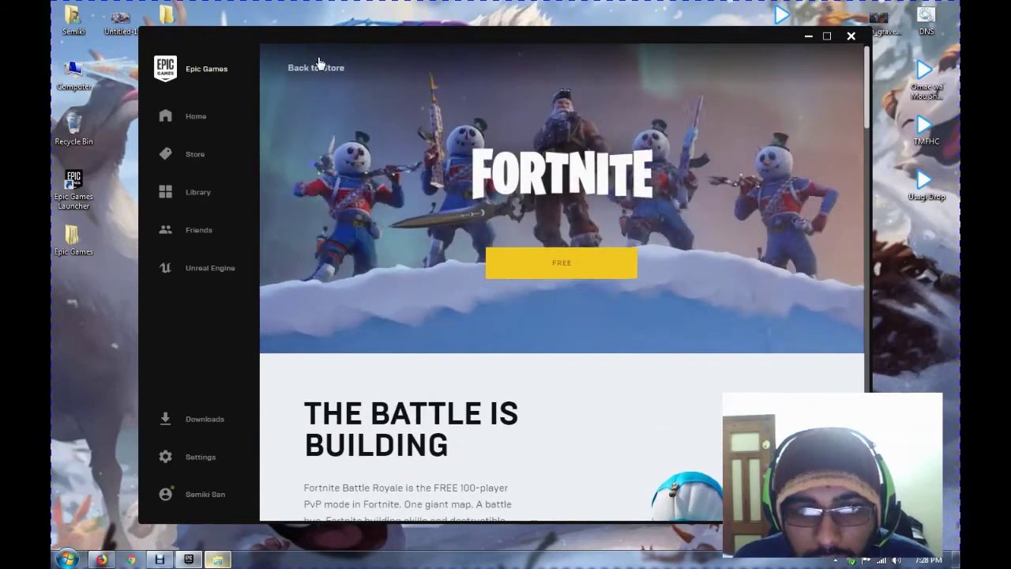
{"action": "left_click", "coordinate": [319, 68]}
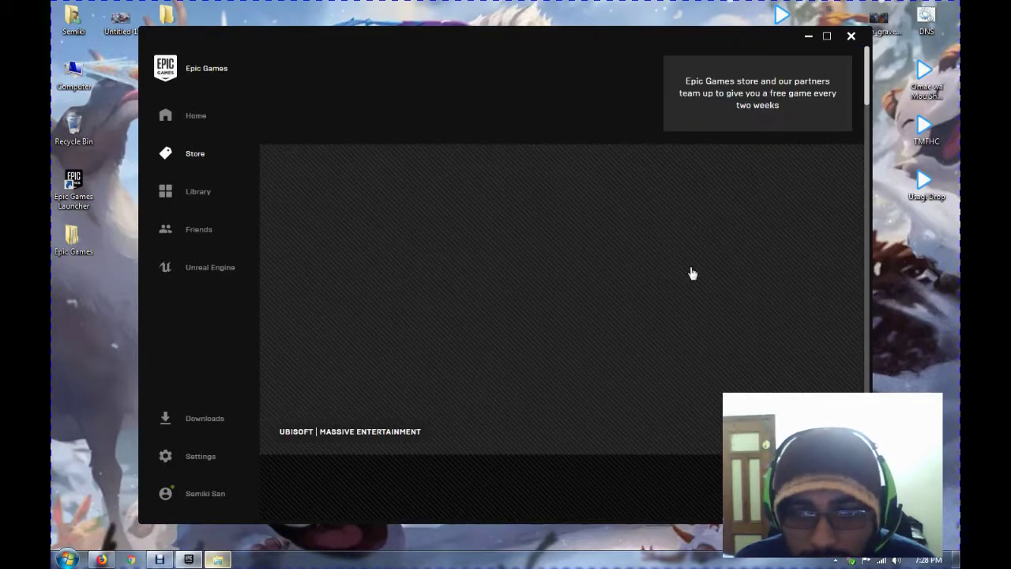
{"action": "scroll", "coordinate": [670, 371], "scroll_direction": "down", "scroll_amount": 4}
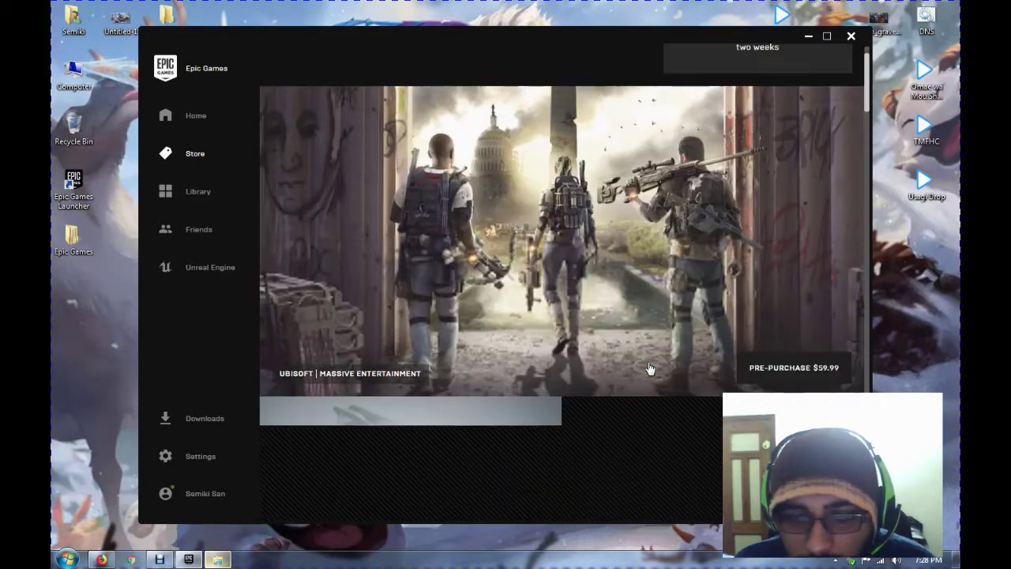
Open Fortnite's page from the game library and start its installation to reach the install location options.
{"action": "scroll", "coordinate": [649, 369], "scroll_direction": "down", "scroll_amount": 5}
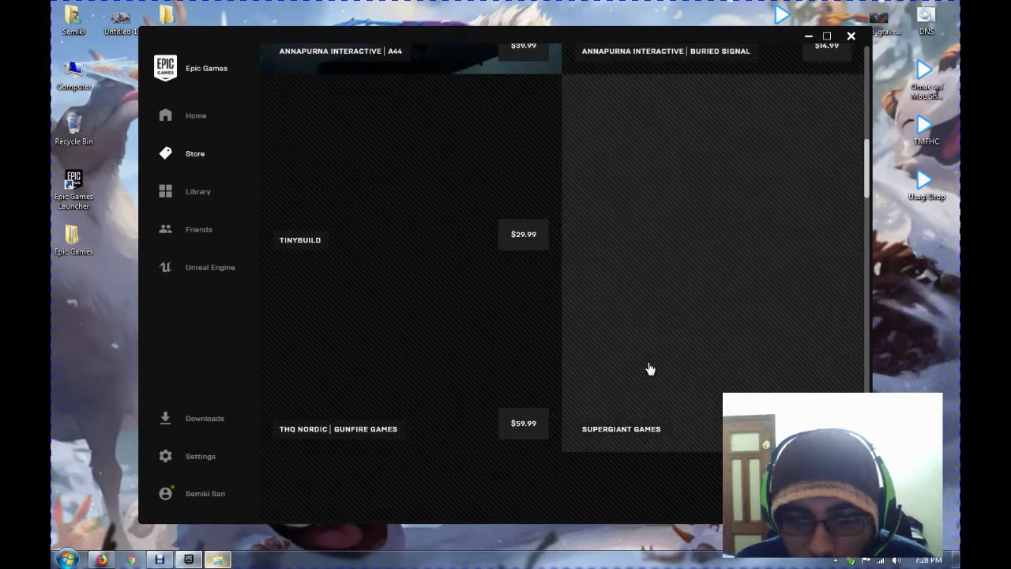
{"action": "scroll", "coordinate": [649, 369], "scroll_direction": "up", "scroll_amount": 10}
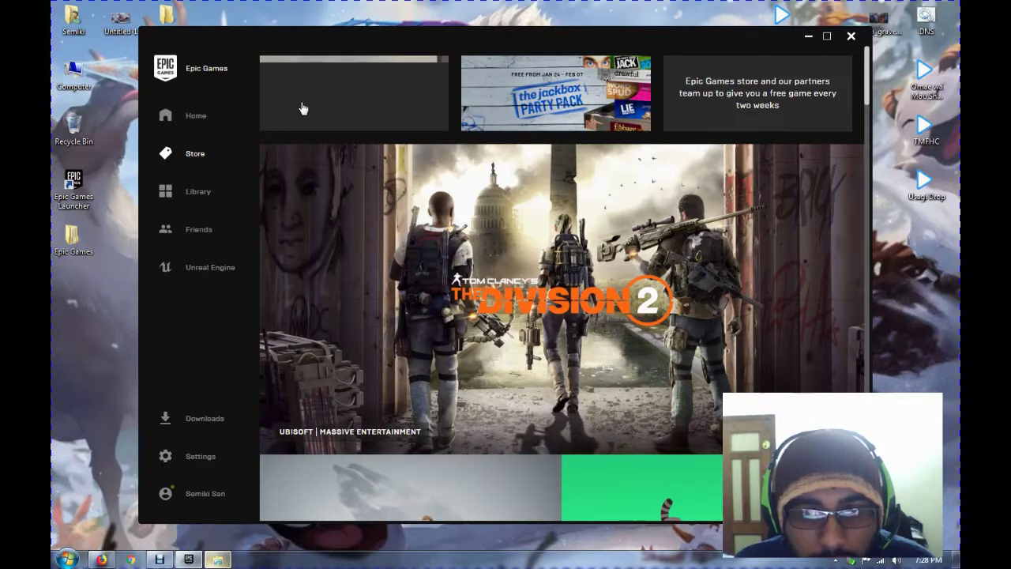
{"action": "left_click", "coordinate": [173, 125]}
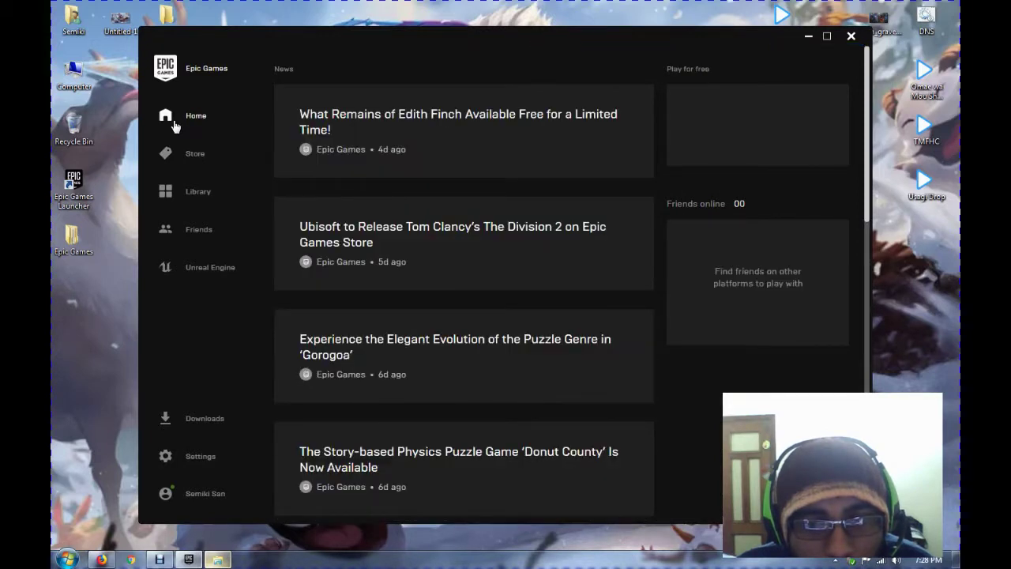
{"action": "left_click", "coordinate": [195, 197]}
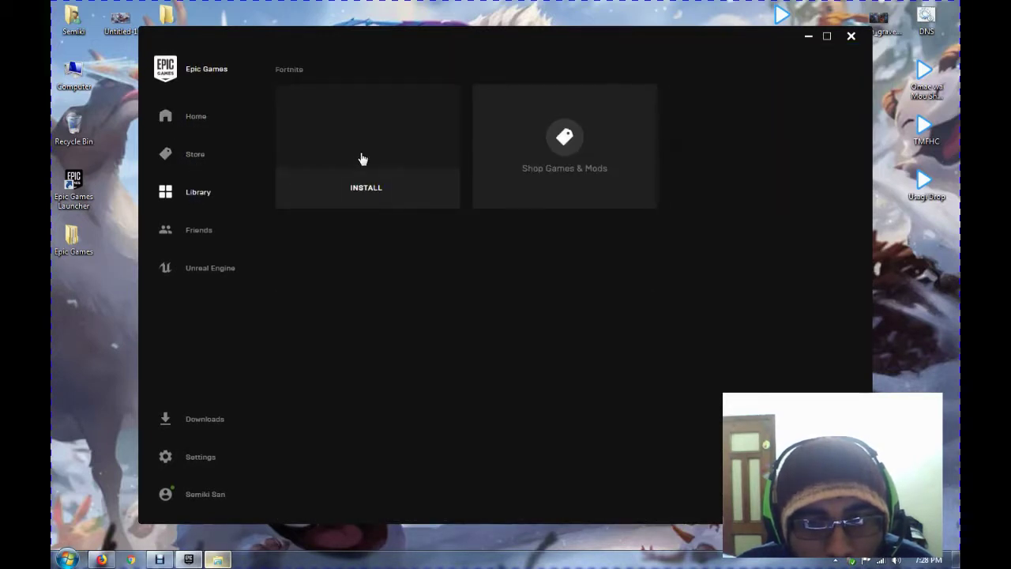
{"action": "left_click", "coordinate": [361, 119]}
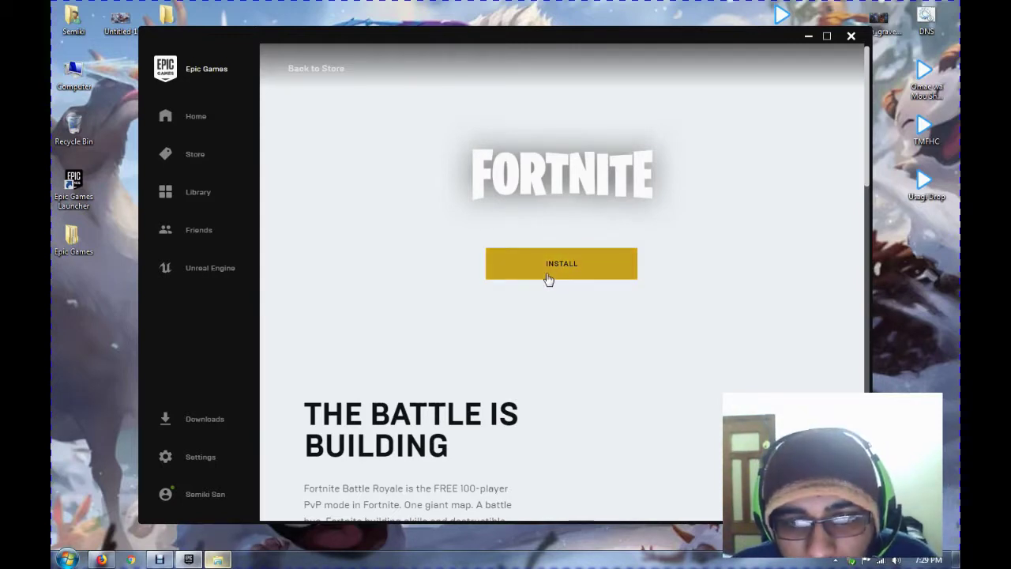
{"action": "left_click", "coordinate": [549, 276]}
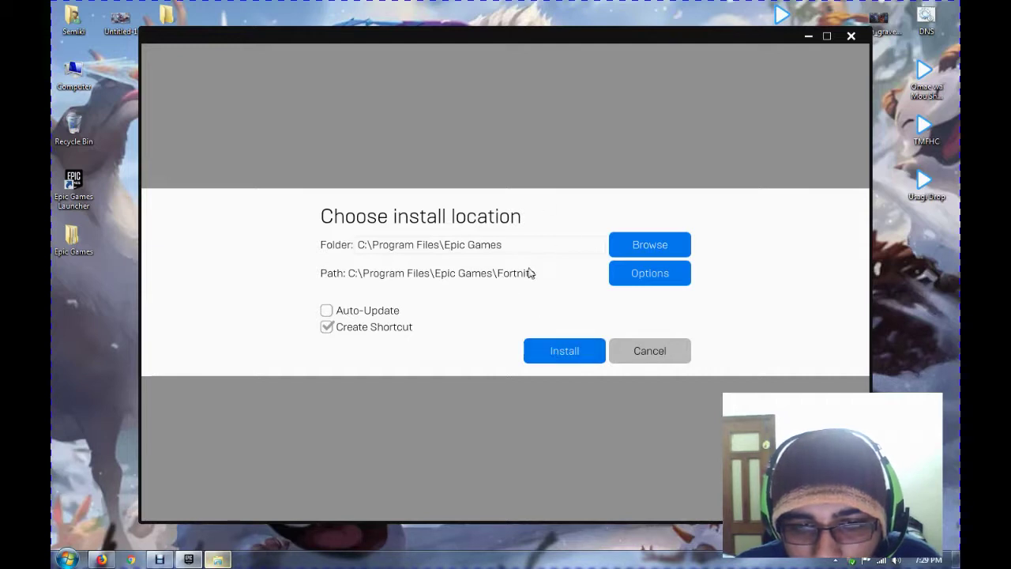
Open the Fortnite folder inside the desktop's Epic Games folder and move its window clear of the install location prompt.
{"action": "double_click", "coordinate": [73, 237]}
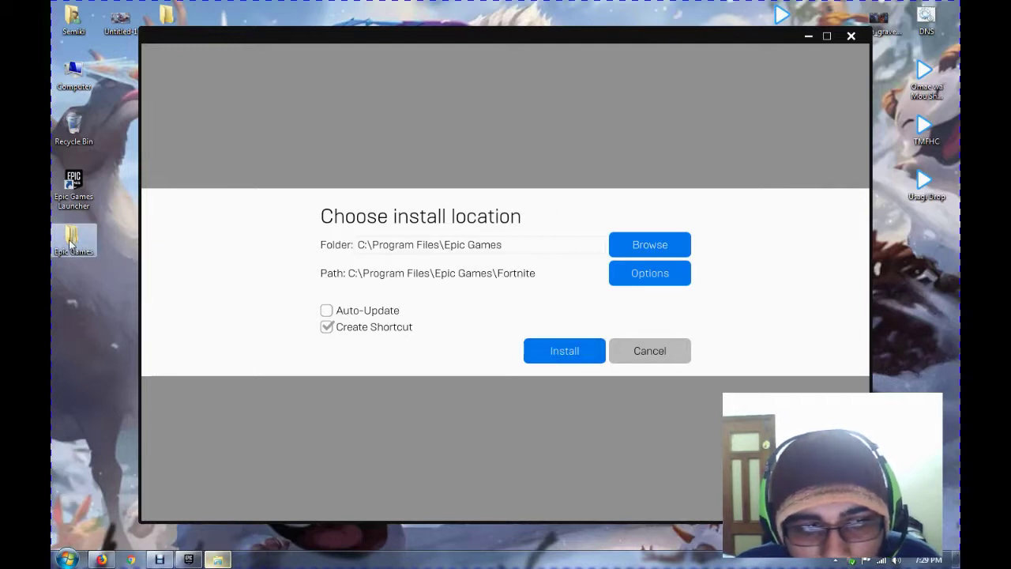
{"action": "left_click", "coordinate": [404, 133]}
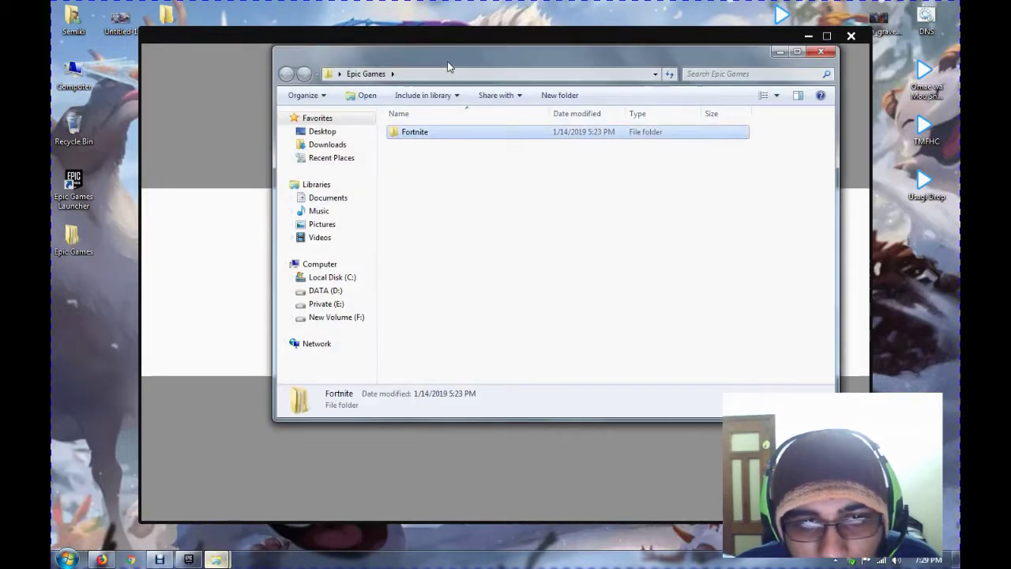
{"action": "double_click", "coordinate": [415, 132]}
{"action": "left_click_drag", "start_coordinate": [419, 160], "coordinate": [389, 120]}
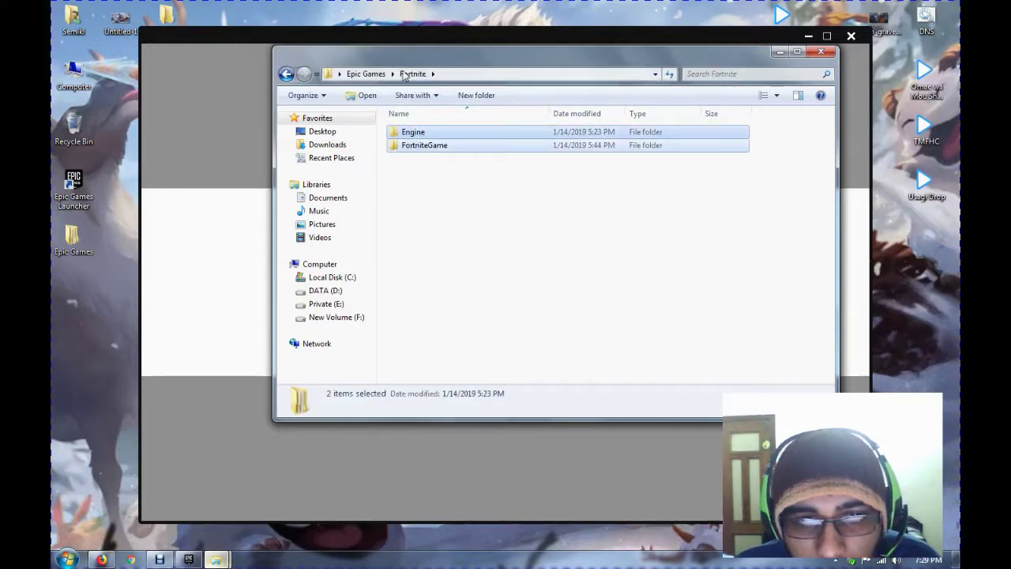
{"action": "left_click_drag", "start_coordinate": [432, 60], "coordinate": [906, 109]}
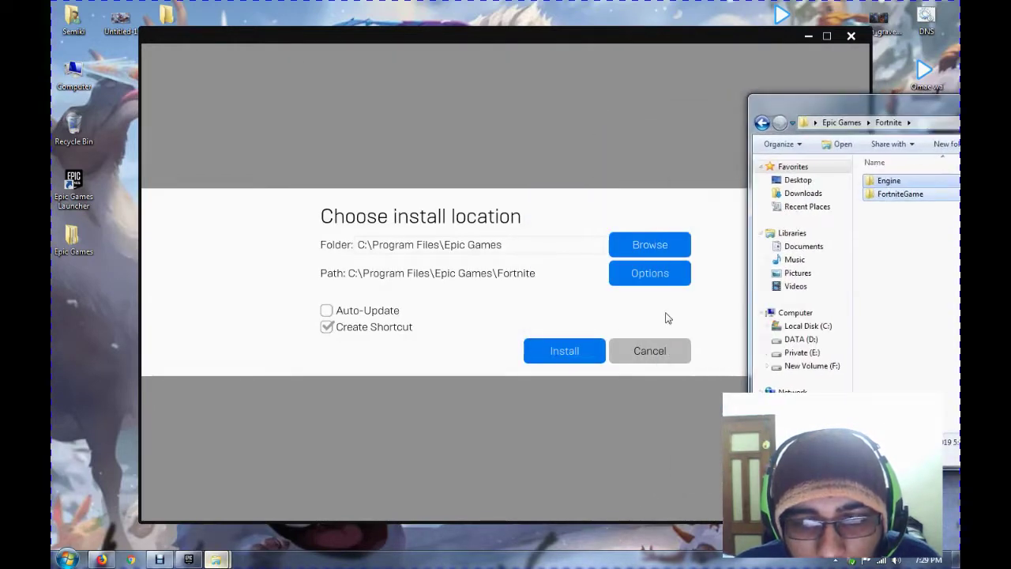
Confirm the Fortnite installation in C:\Program Files\Epic Games and move the stored game files' folder window back onto the desktop.
{"action": "left_click", "coordinate": [542, 357]}
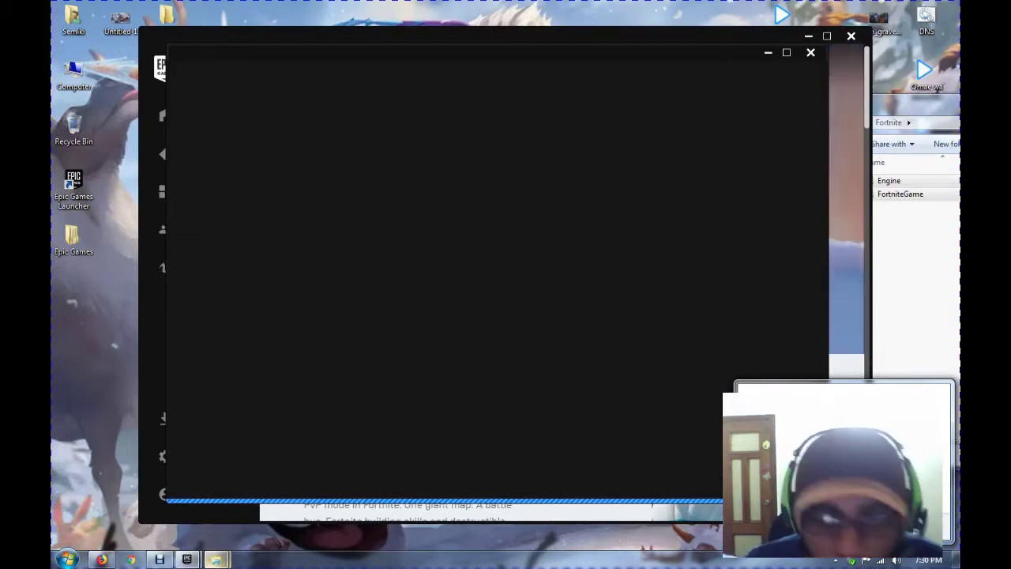
{"action": "double_click", "coordinate": [605, 51]}
{"action": "double_click", "coordinate": [574, 16]}
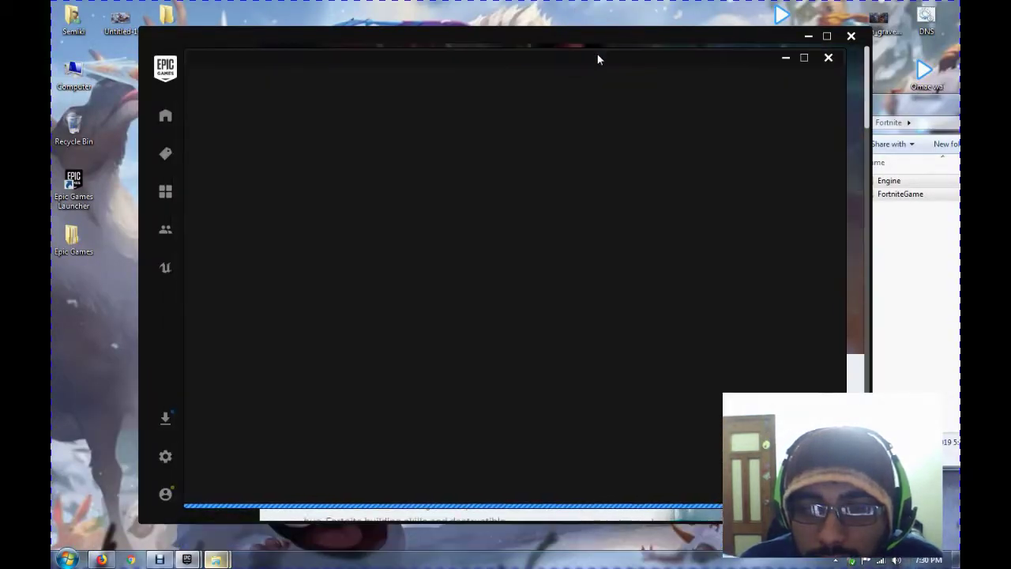
{"action": "left_click", "coordinate": [894, 271]}
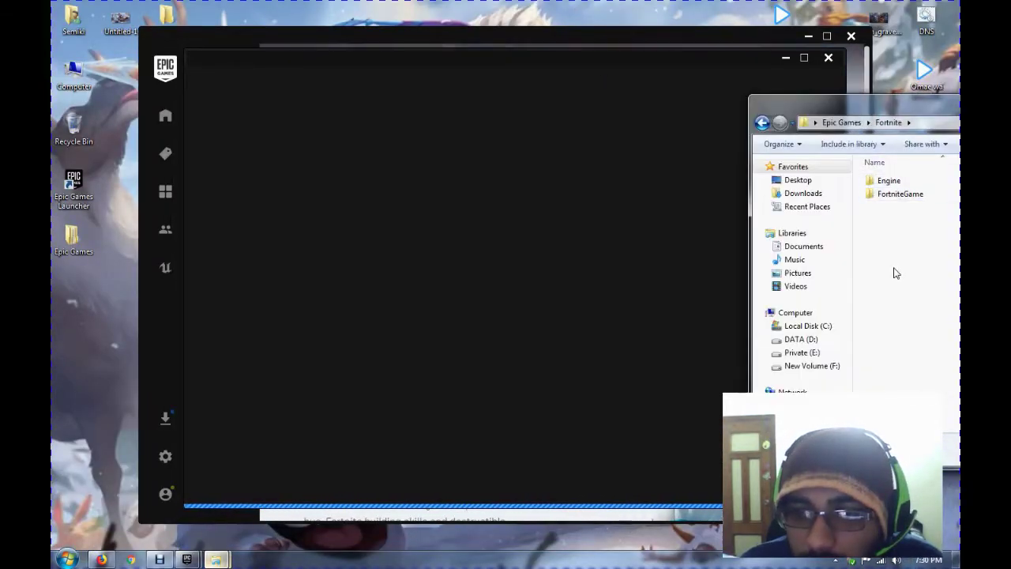
{"action": "left_click_drag", "start_coordinate": [809, 119], "coordinate": [381, 108]}
{"action": "left_click", "coordinate": [510, 270]}
{"action": "left_click", "coordinate": [335, 519]}
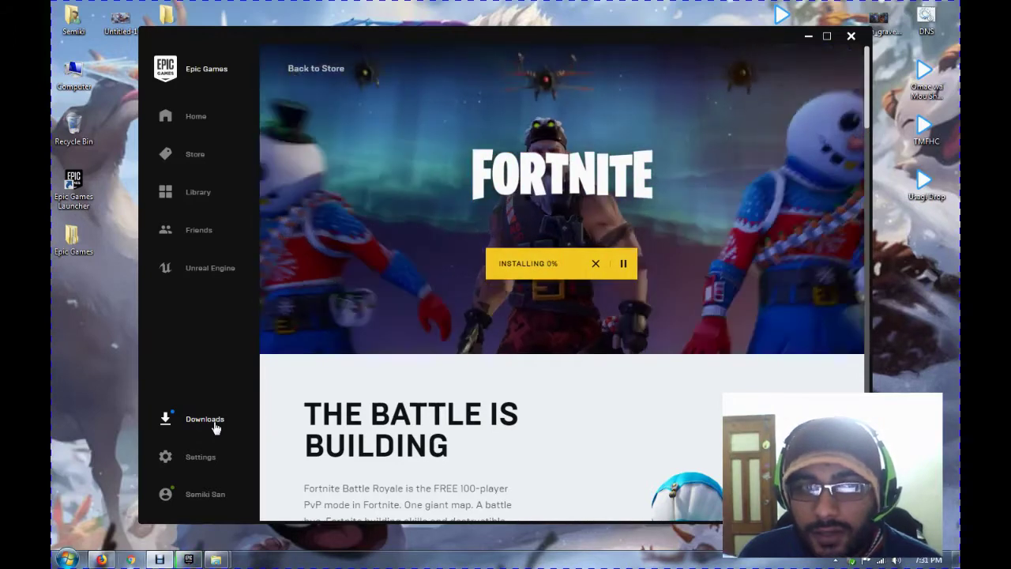
Cancel the active Fortnite download and view the game's settings on its store page.
{"action": "left_click", "coordinate": [215, 426]}
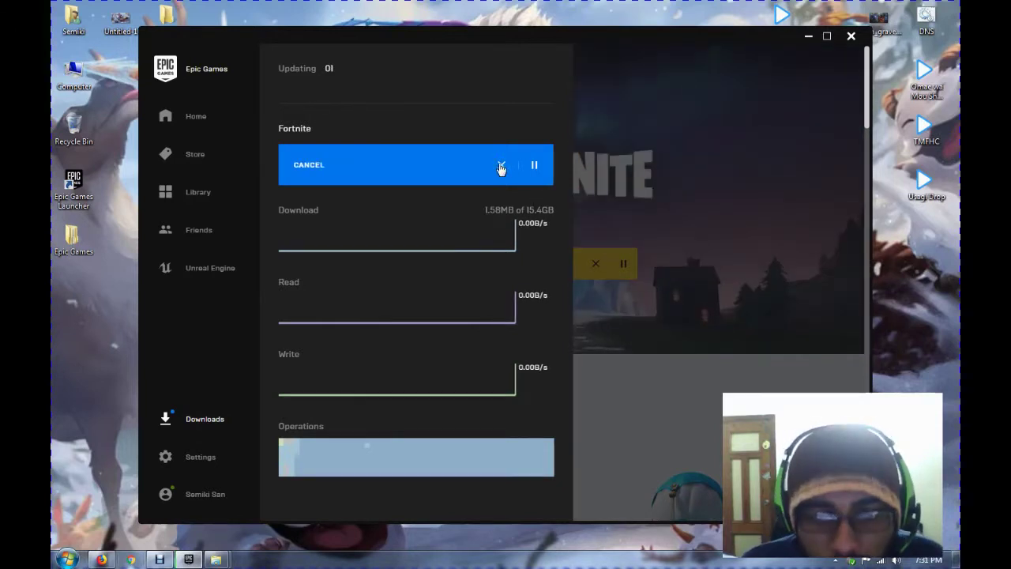
{"action": "left_click", "coordinate": [501, 165]}
{"action": "left_click", "coordinate": [682, 326]}
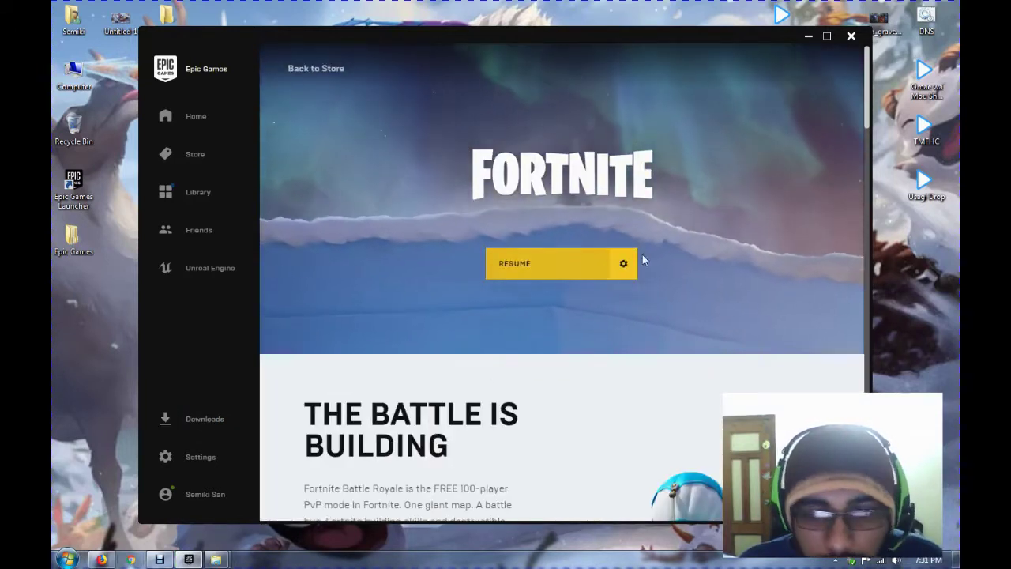
{"action": "left_click", "coordinate": [624, 265]}
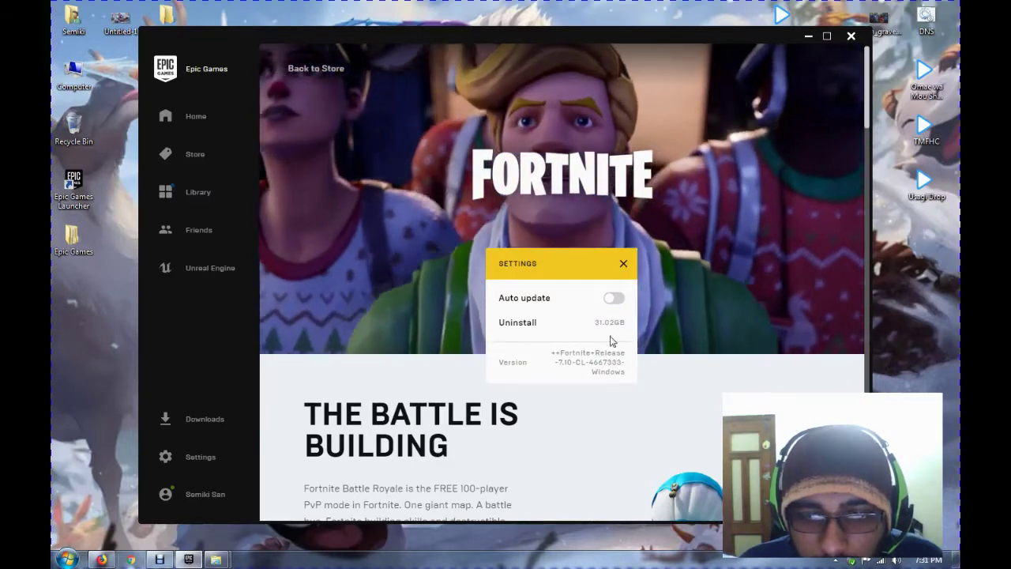
{"action": "left_click", "coordinate": [687, 362]}
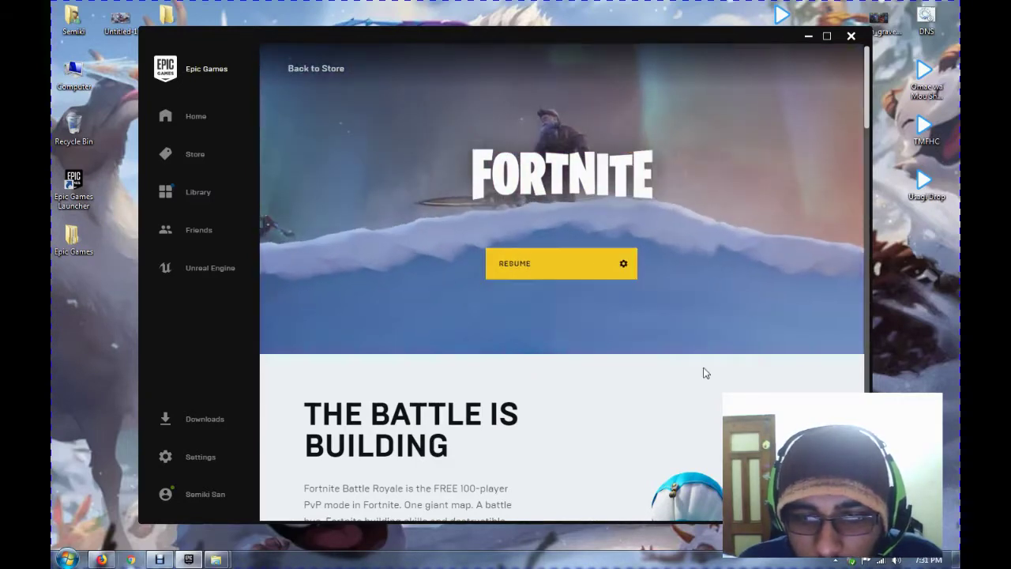
Close the Epic Games Launcher and exit its background instance from the notification area.
{"action": "left_click", "coordinate": [852, 37]}
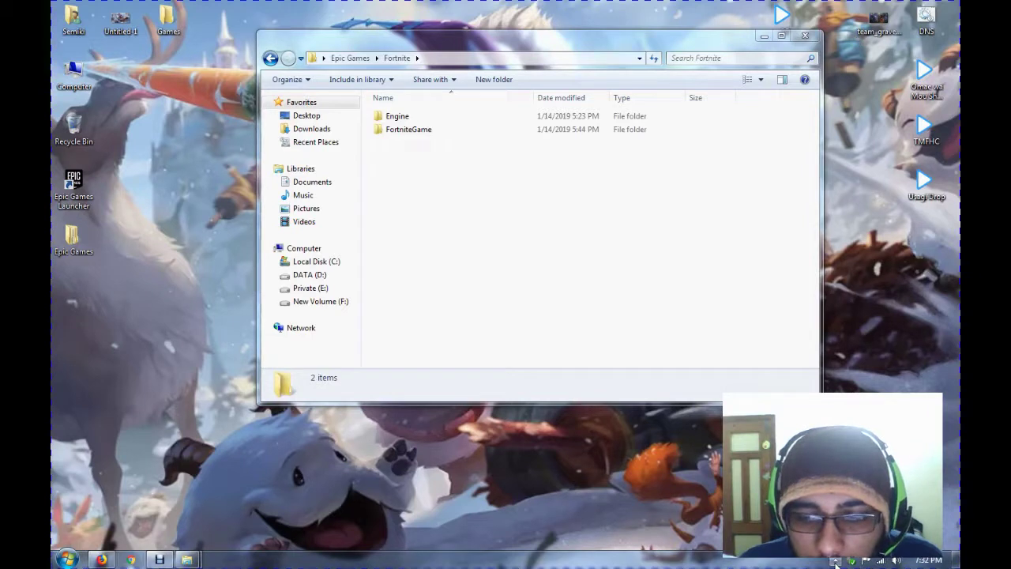
{"action": "right_click", "coordinate": [817, 545]}
{"action": "left_click", "coordinate": [845, 533]}
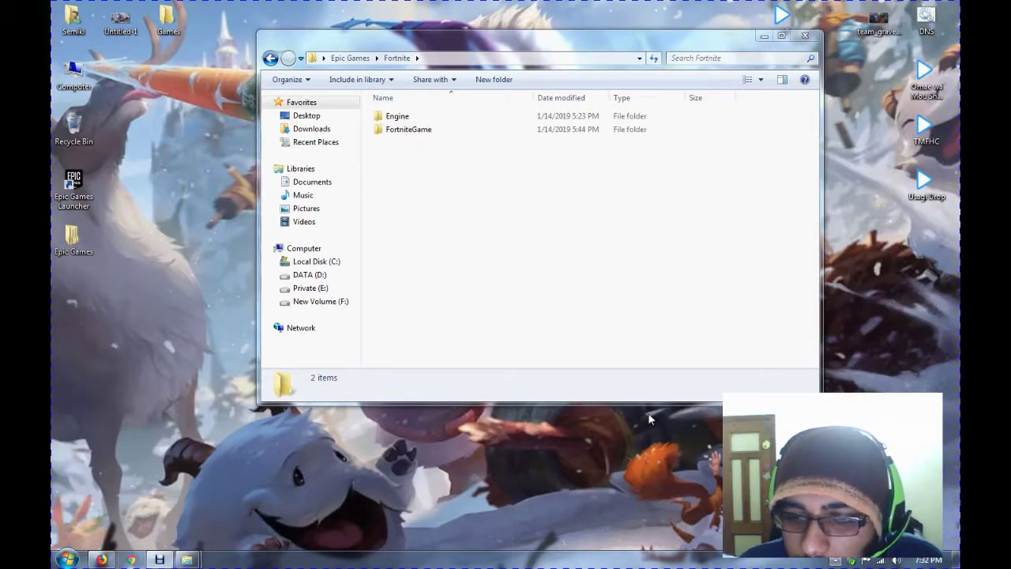
{"action": "left_click", "coordinate": [838, 559]}
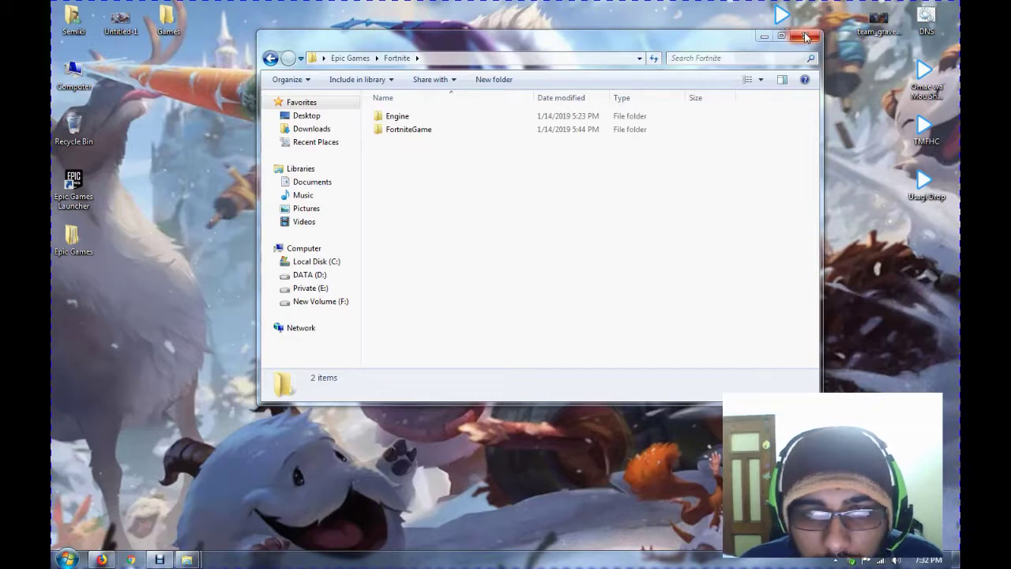
Look through the Epic Games folder in C:\Program Files (x86) and return to the C: drive's root.
{"action": "double_click", "coordinate": [73, 72]}
{"action": "double_click", "coordinate": [468, 207]}
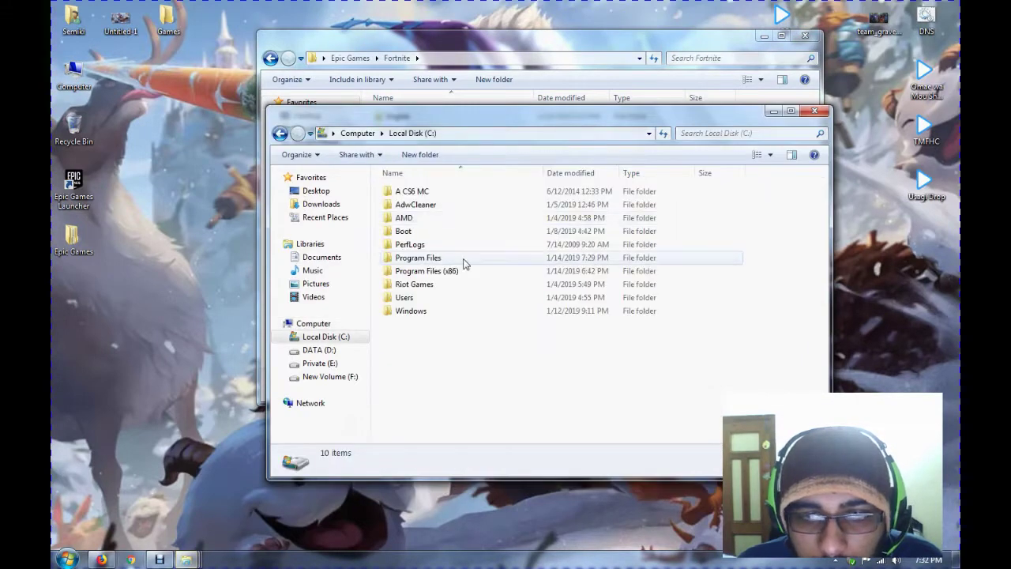
{"action": "left_click", "coordinate": [433, 272]}
{"action": "double_click", "coordinate": [433, 272]}
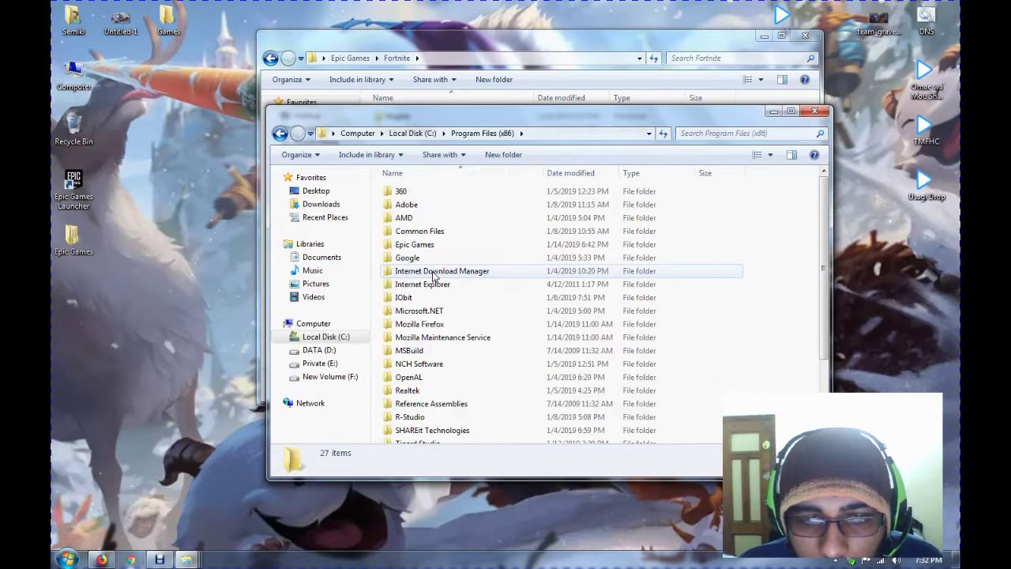
{"action": "double_click", "coordinate": [419, 245]}
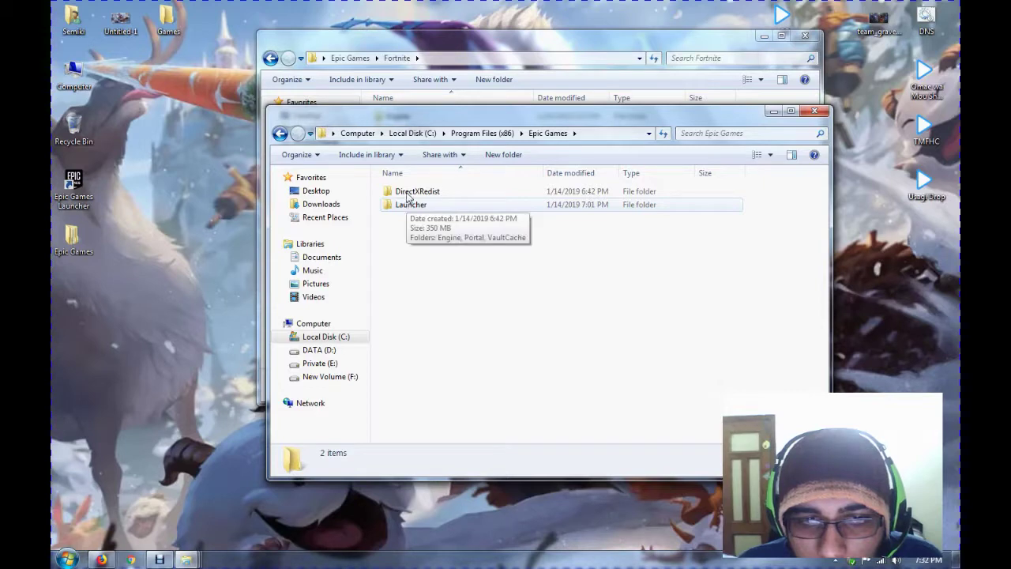
{"action": "left_click", "coordinate": [416, 135]}
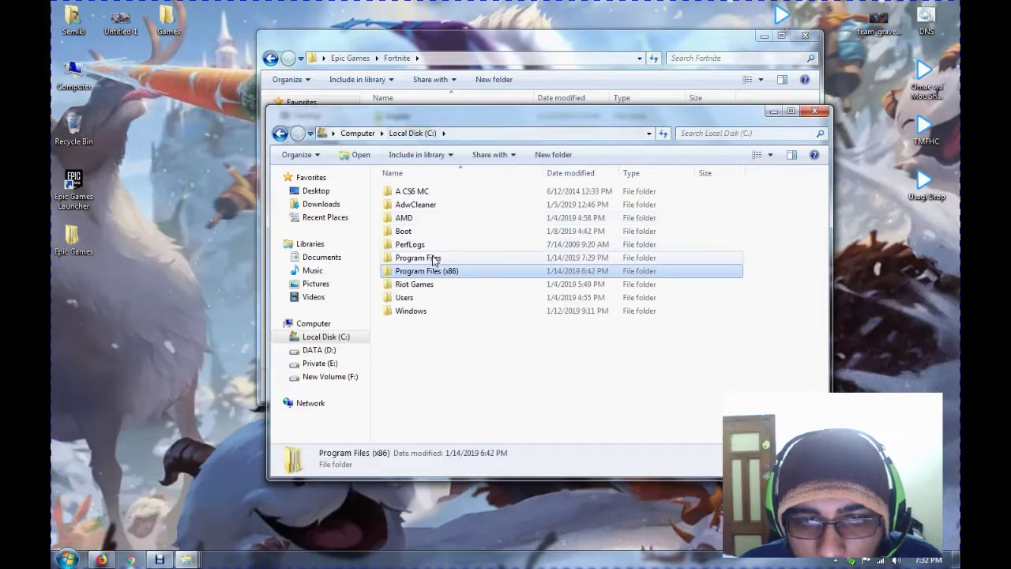
Open the .lysEB folder inside C:\Program Files\Epic Games\Fortnite.
{"action": "double_click", "coordinate": [435, 256]}
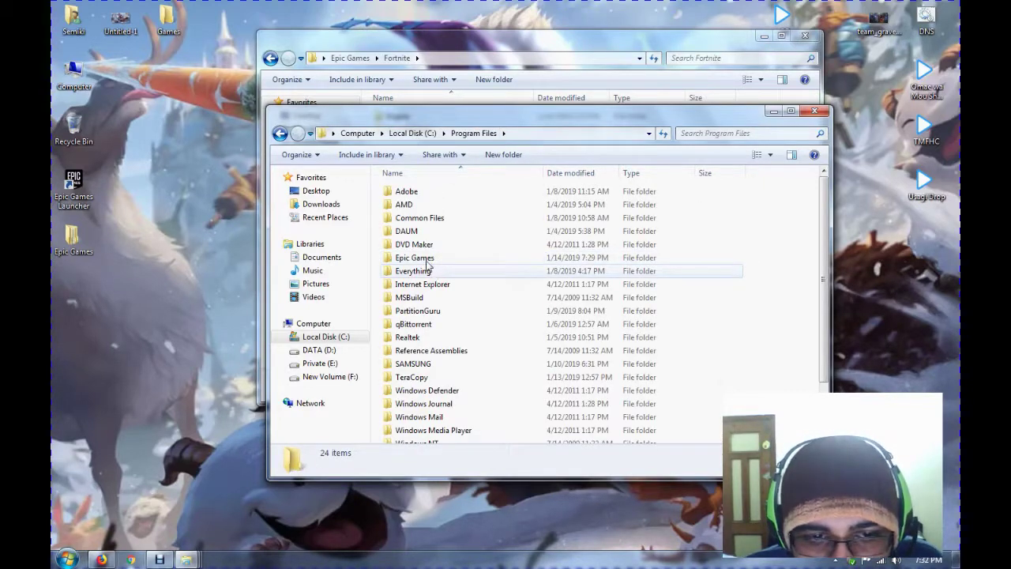
{"action": "double_click", "coordinate": [422, 259]}
{"action": "double_click", "coordinate": [403, 196]}
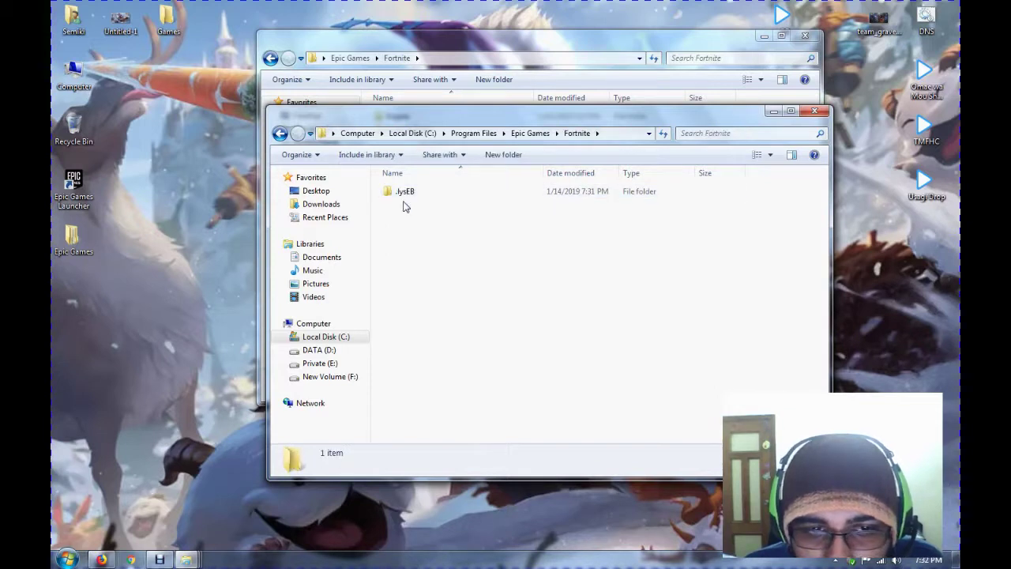
{"action": "left_click", "coordinate": [401, 194]}
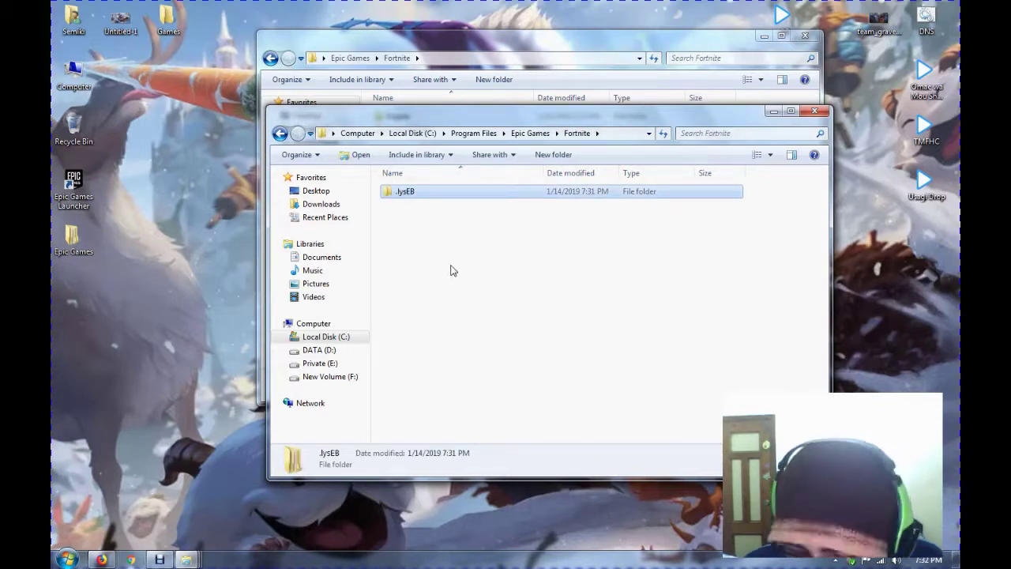
{"action": "key", "text": "Return"}
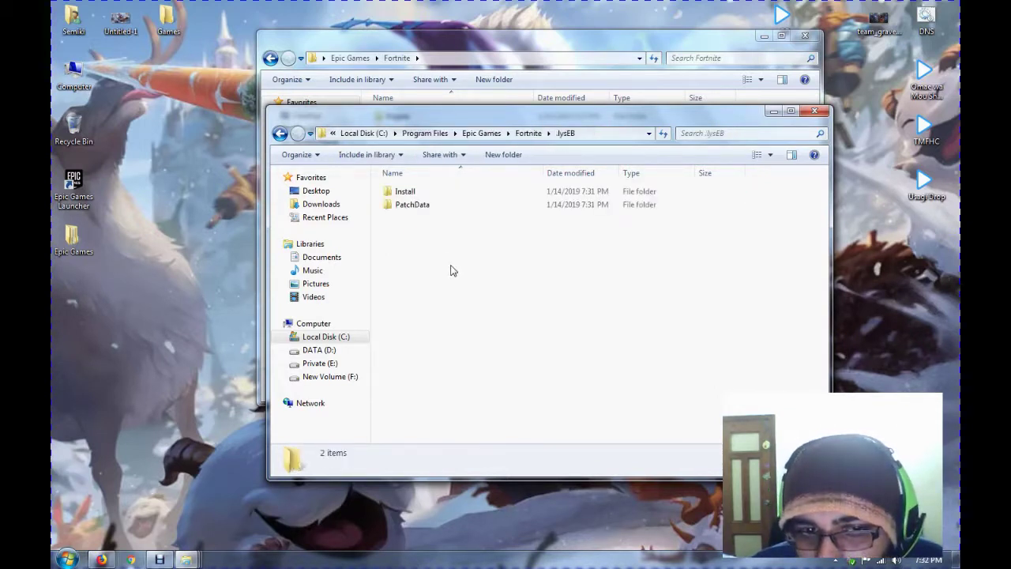
Examine the Install and PatchData folders and go back up to the Epic Games folder in Program Files.
{"action": "key", "text": "Down"}
{"action": "key", "text": "Up"}
{"action": "key", "text": "Return"}
{"action": "key", "text": "BackSpace"}
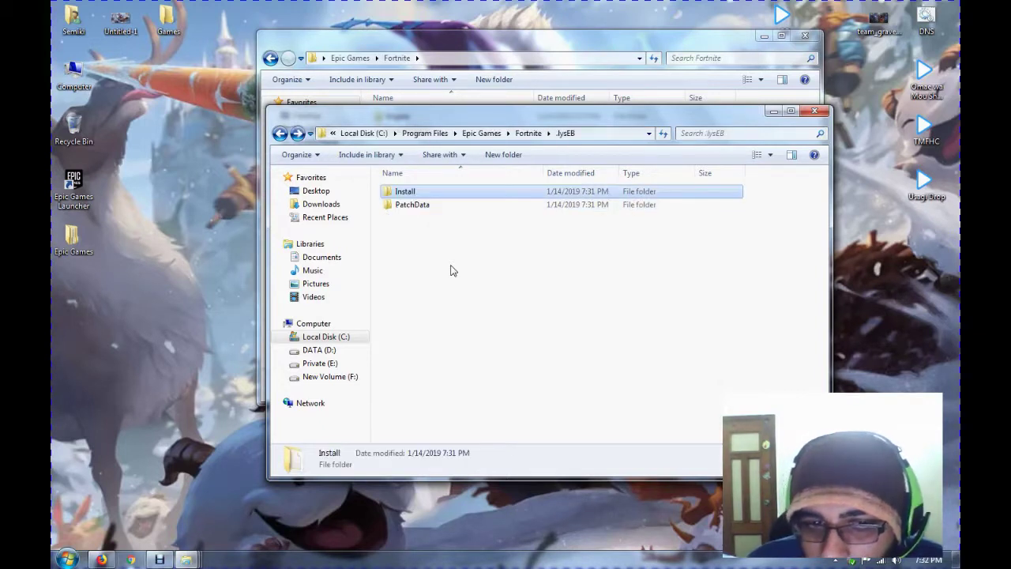
{"action": "key", "text": "Down"}
{"action": "key", "text": "Return"}
{"action": "key", "text": "BackSpace"}
{"action": "key", "text": "BackSpace"}
{"action": "key", "text": "BackSpace"}
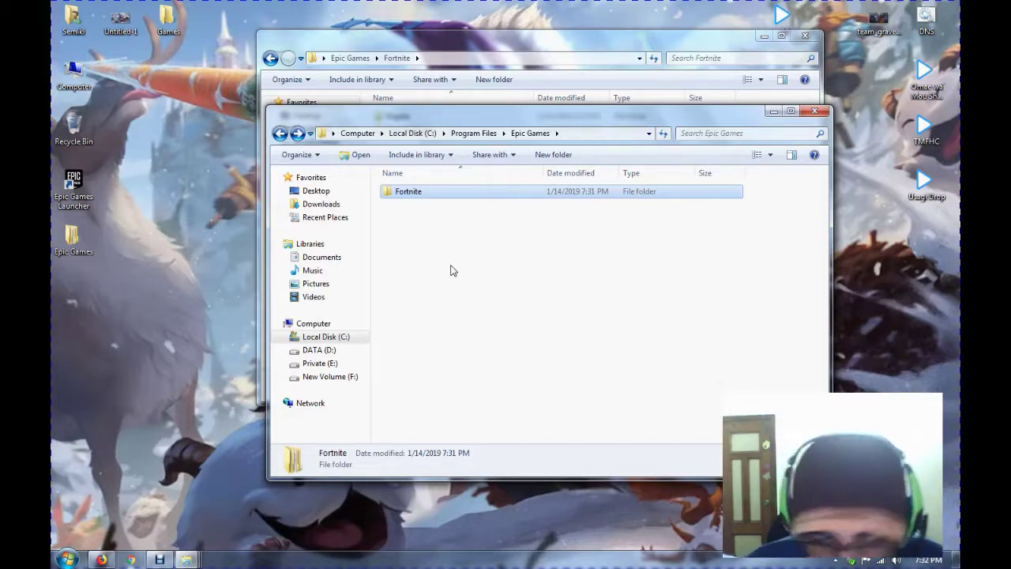
Place the desktop and Program Files Epic Games folders side by side and delete the Fortnite folder from the Program Files one.
{"action": "left_click_drag", "start_coordinate": [462, 45], "coordinate": [320, 88]}
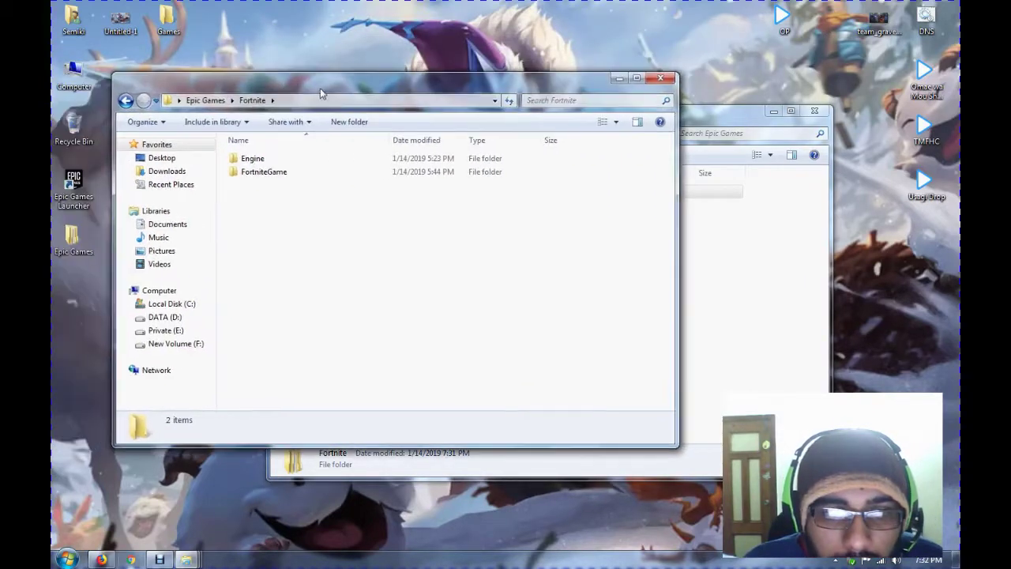
{"action": "left_click", "coordinate": [205, 100]}
{"action": "left_click", "coordinate": [761, 312]}
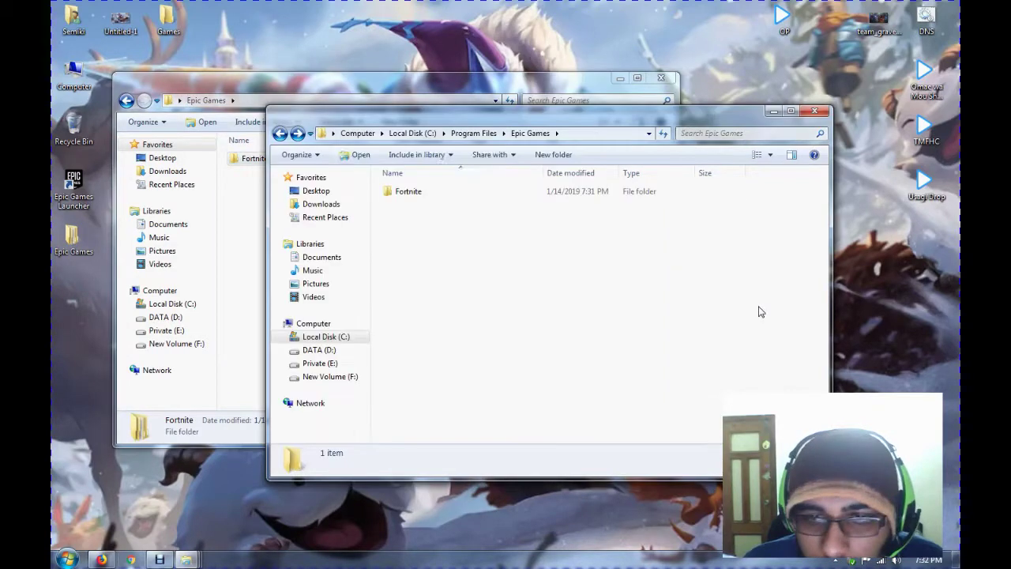
{"action": "left_click_drag", "start_coordinate": [464, 259], "coordinate": [409, 175]}
{"action": "left_click_drag", "start_coordinate": [608, 109], "coordinate": [750, 83]}
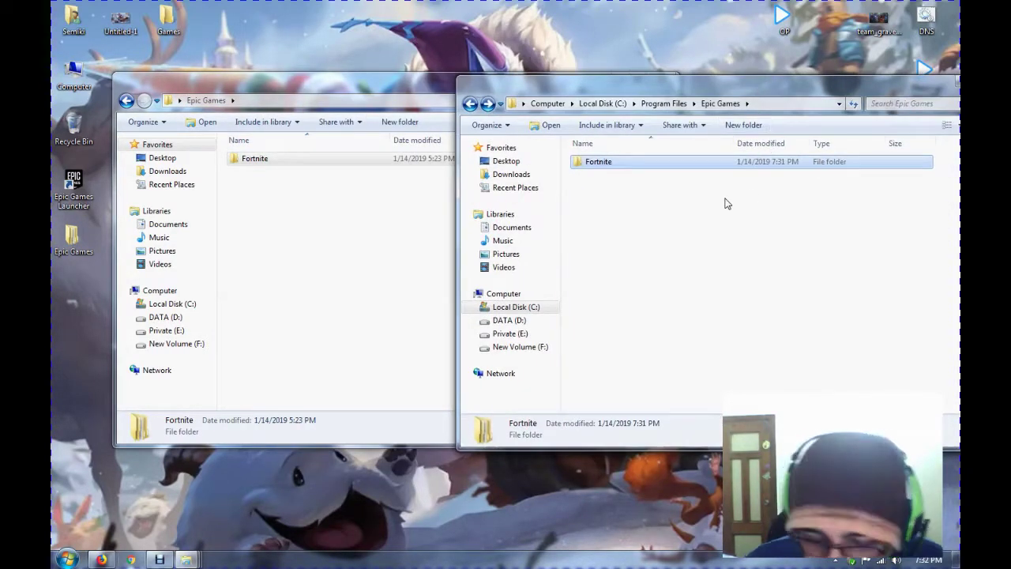
{"action": "key", "text": "Delete"}
{"action": "key", "text": "Return"}
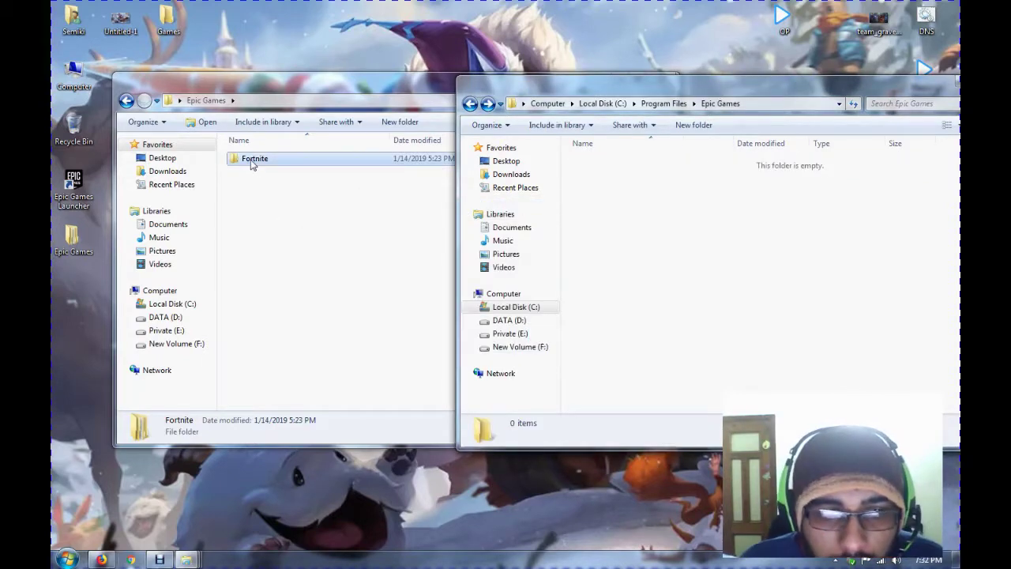
Move the Fortnite folder from the desktop's Epic Games folder into C:\Program Files\Epic Games and refresh the destination folder.
{"action": "left_click_drag", "start_coordinate": [253, 161], "coordinate": [631, 222]}
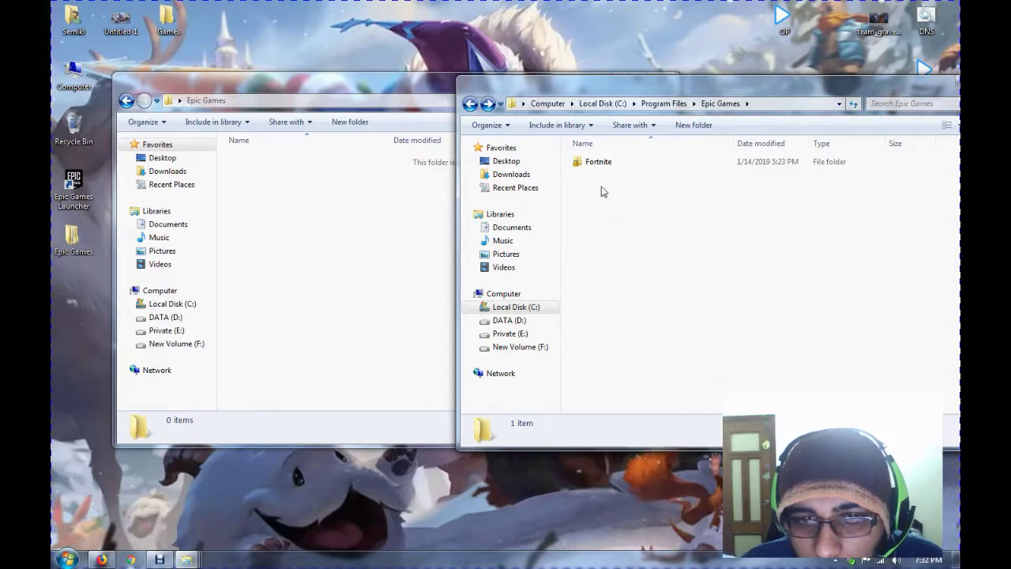
{"action": "right_click", "coordinate": [604, 196]}
{"action": "left_click", "coordinate": [632, 261]}
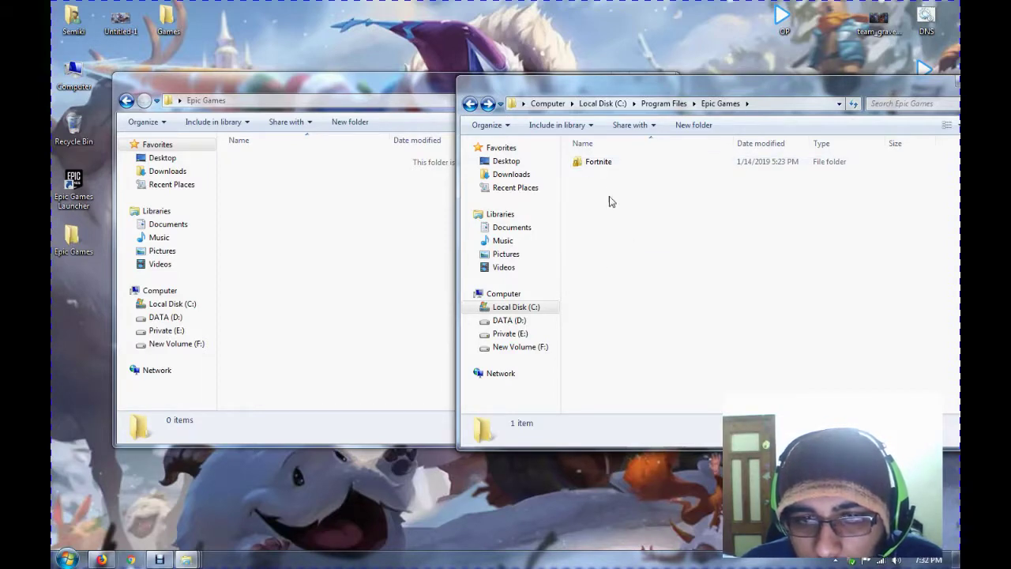
Try to clear the read-only attribute of the moved Fortnite folder, including its subfolders and files.
{"action": "left_click", "coordinate": [597, 162]}
{"action": "right_click", "coordinate": [597, 162]}
{"action": "left_click", "coordinate": [620, 444]}
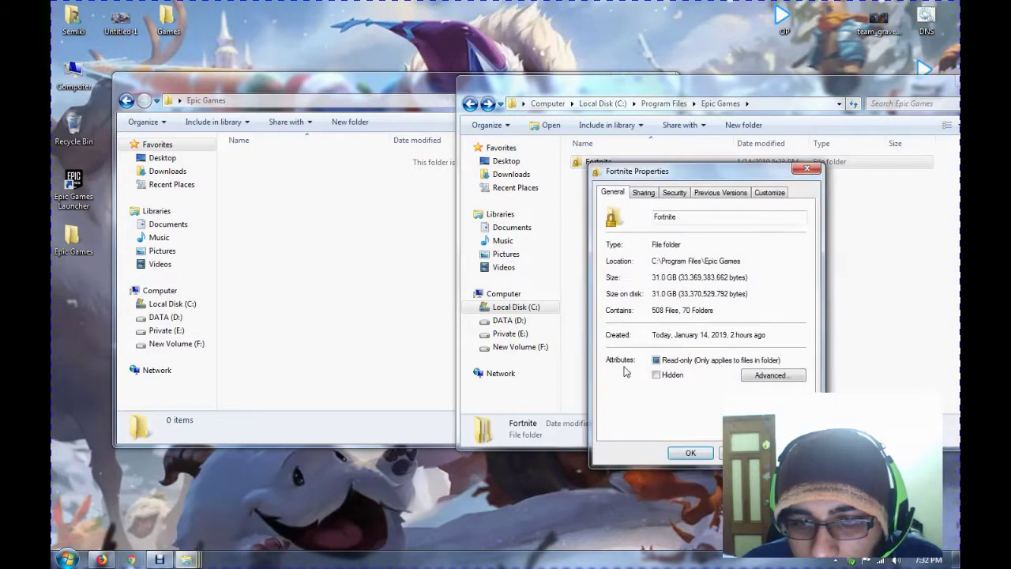
{"action": "left_click", "coordinate": [691, 452]}
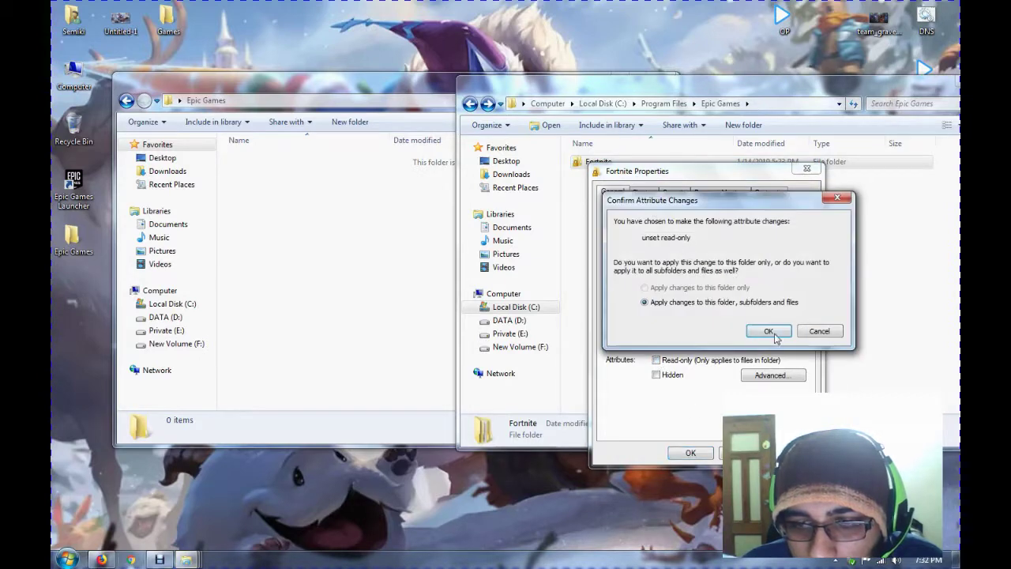
{"action": "left_click", "coordinate": [817, 329]}
{"action": "left_click", "coordinate": [690, 452]}
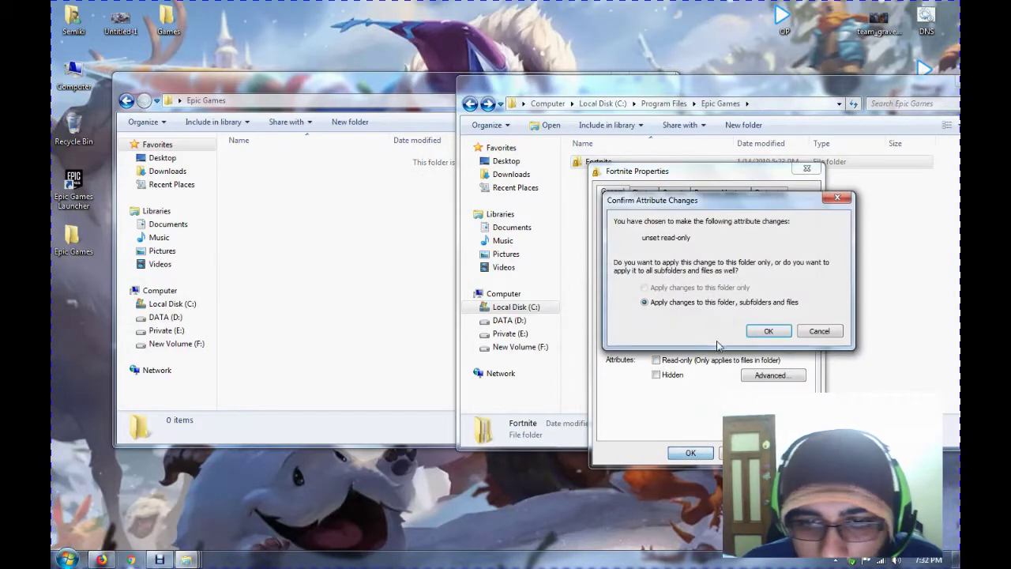
{"action": "left_click", "coordinate": [770, 331]}
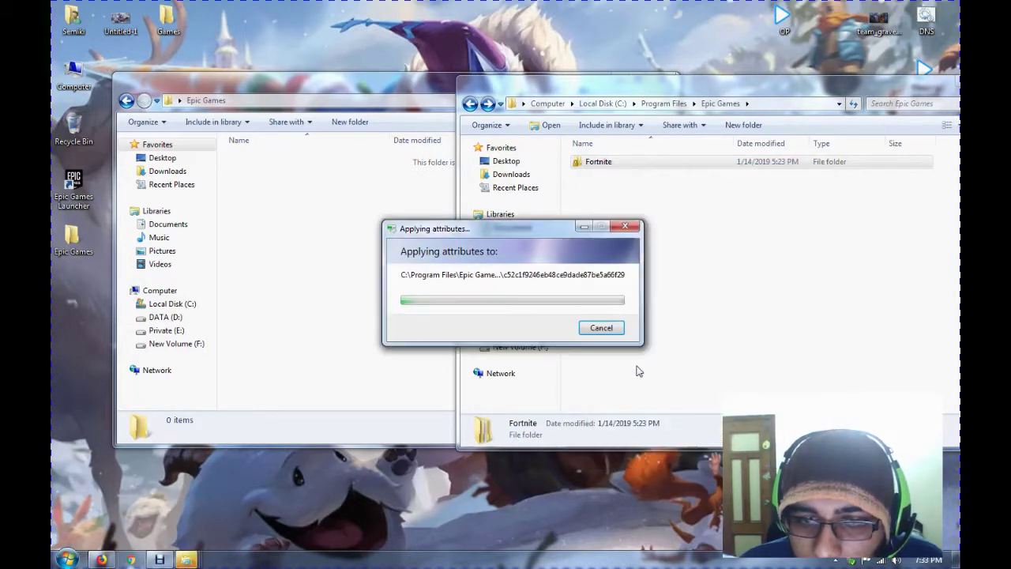
{"action": "left_click", "coordinate": [604, 331]}
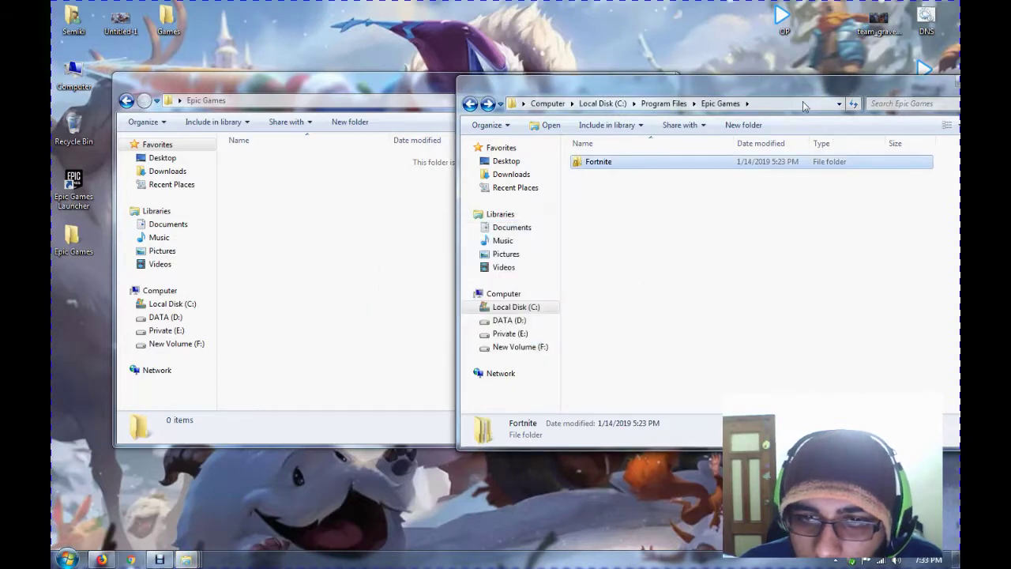
Close both Epic Games folder windows and start the Epic Games Launcher from the desktop.
{"action": "left_click_drag", "start_coordinate": [804, 106], "coordinate": [522, 111]}
{"action": "left_click", "coordinate": [677, 88]}
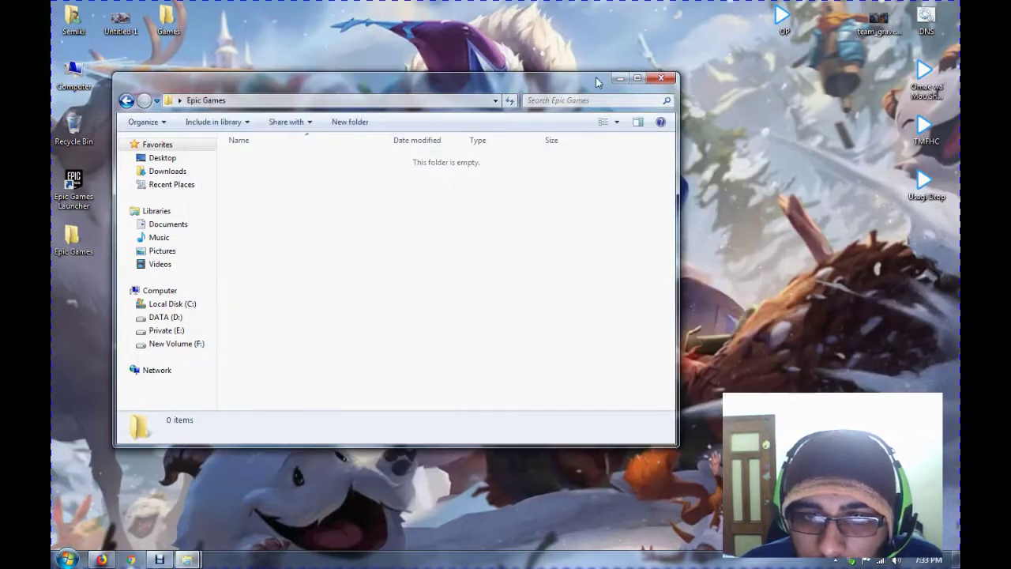
{"action": "left_click", "coordinate": [661, 78]}
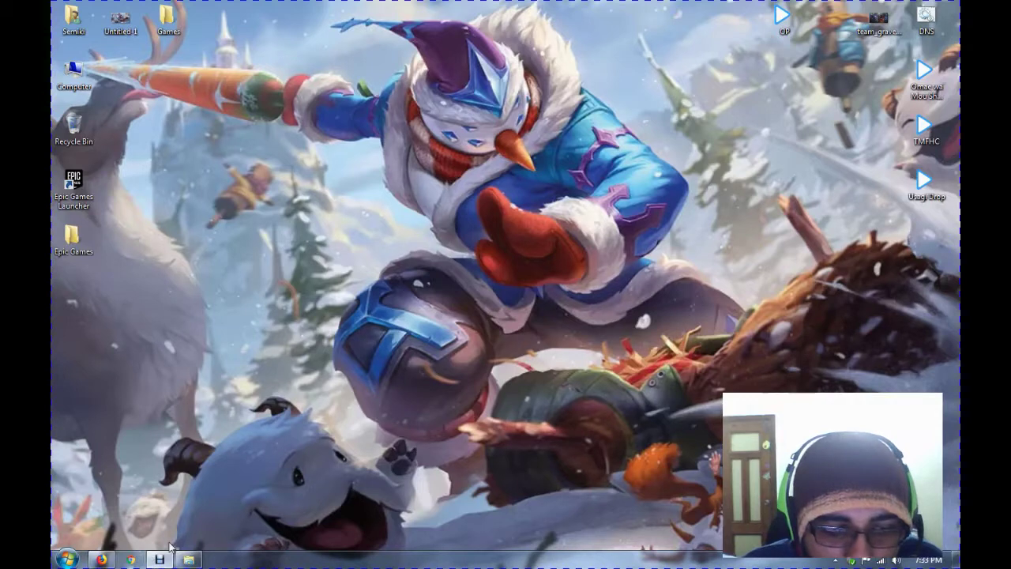
{"action": "double_click", "coordinate": [73, 186]}
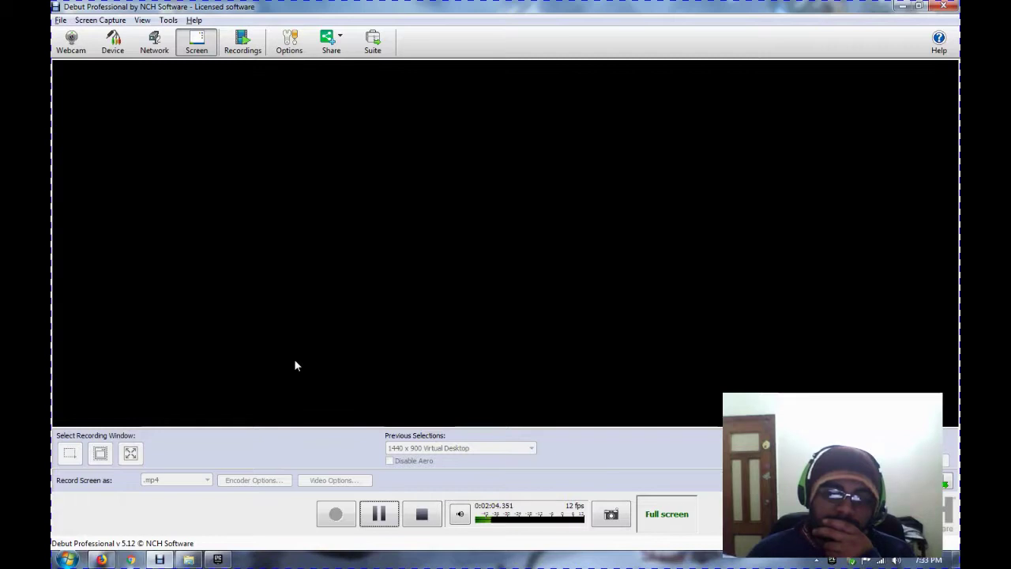
{"action": "left_click", "coordinate": [214, 561]}
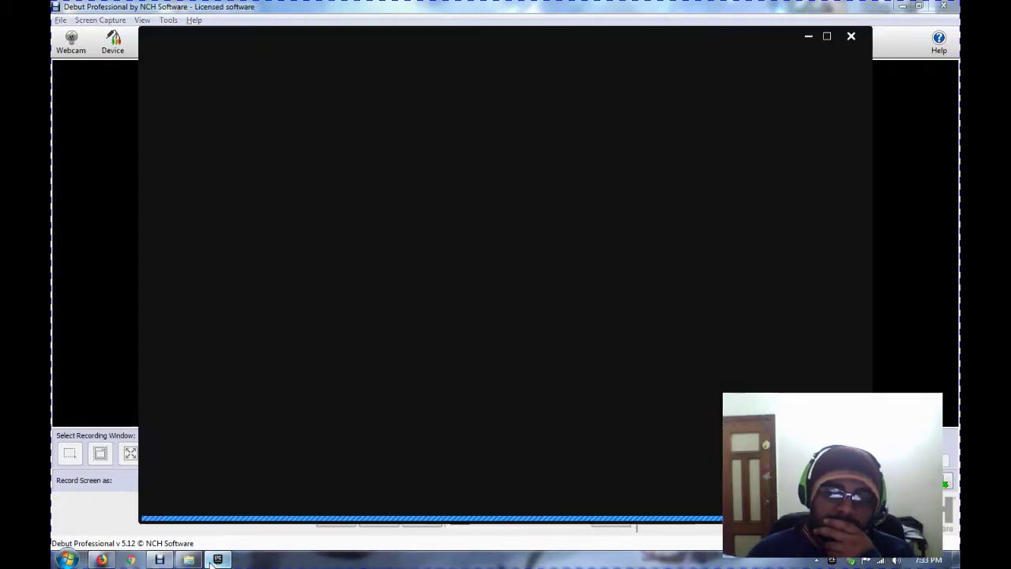
Switch to Firefox and look through the uploads and activities on the open YouTube channel page.
{"action": "left_click", "coordinate": [101, 560]}
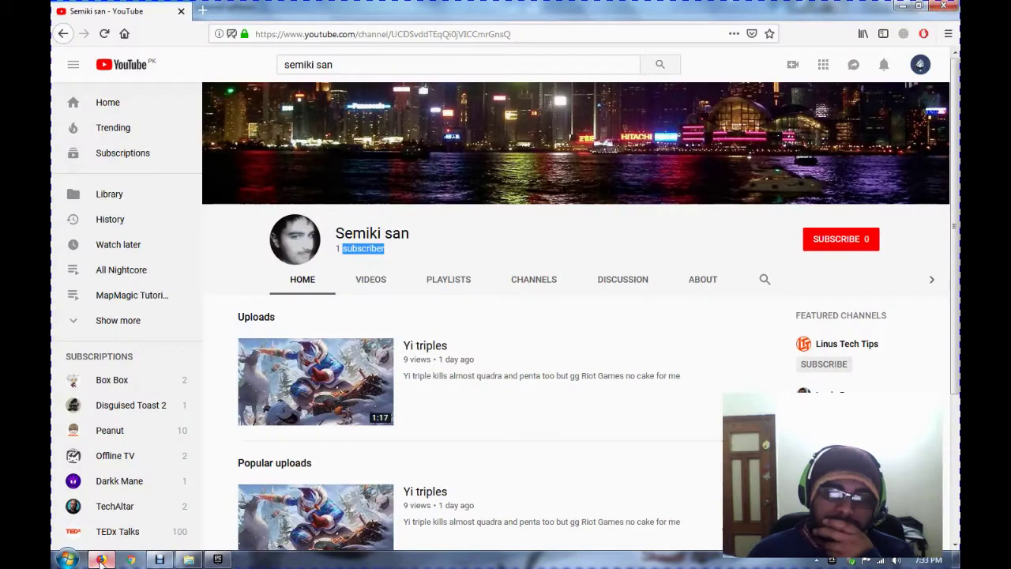
{"action": "left_click", "coordinate": [511, 320]}
{"action": "scroll", "coordinate": [512, 321], "scroll_direction": "down", "scroll_amount": 3}
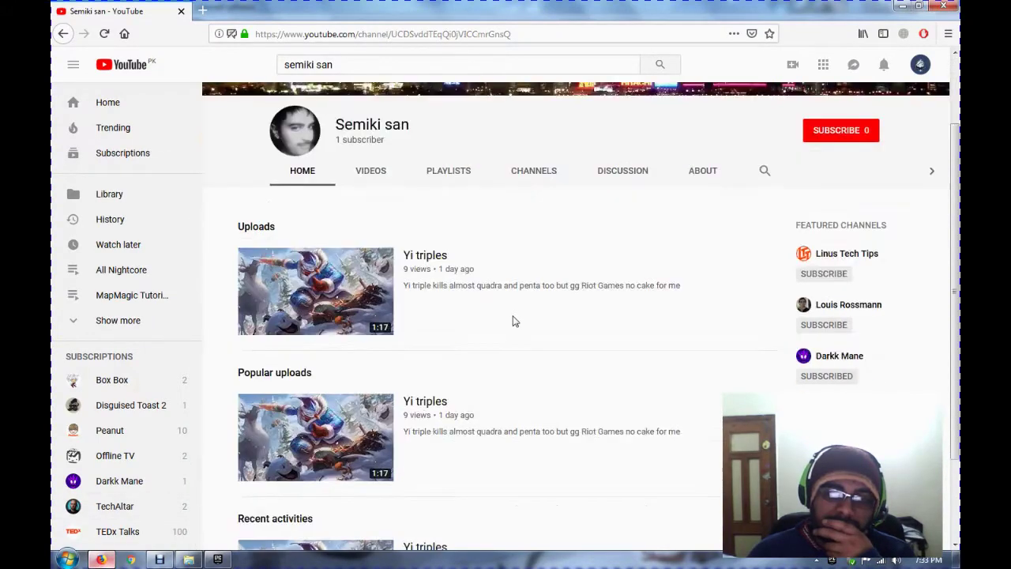
{"action": "scroll", "coordinate": [511, 321], "scroll_direction": "up", "scroll_amount": 2}
{"action": "scroll", "coordinate": [512, 321], "scroll_direction": "up", "scroll_amount": 1}
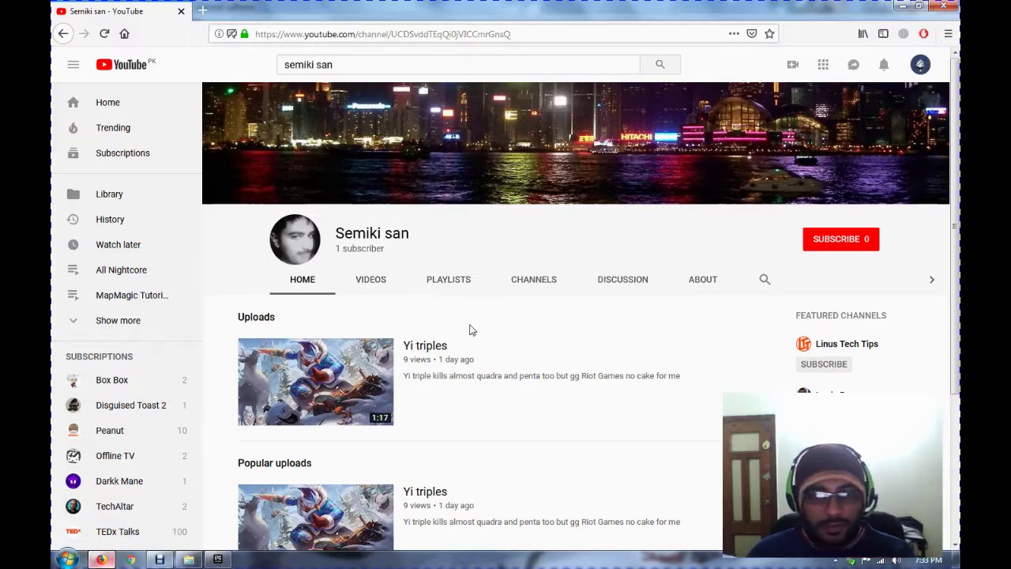
{"action": "scroll", "coordinate": [491, 383], "scroll_direction": "down", "scroll_amount": 3}
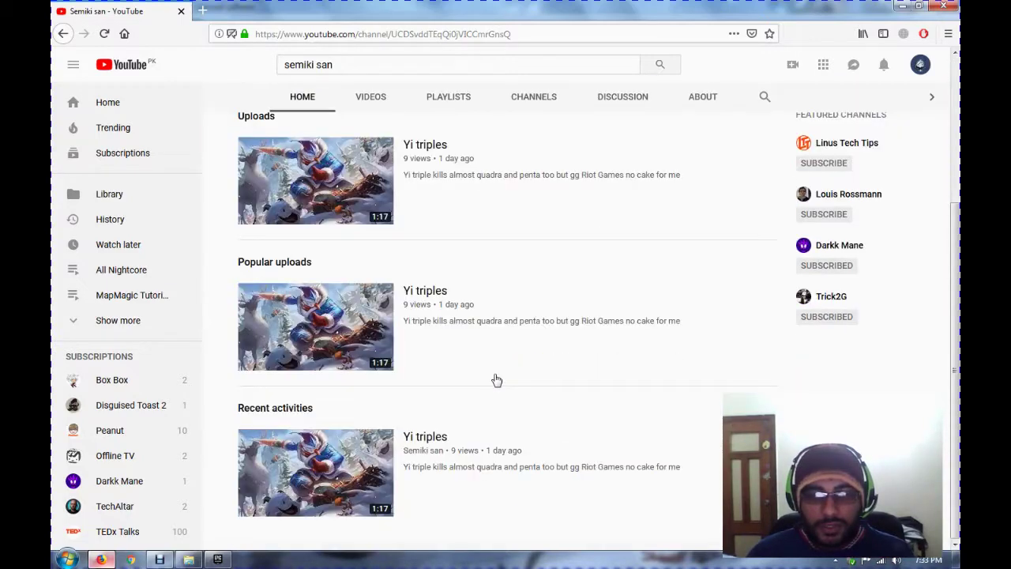
{"action": "scroll", "coordinate": [496, 381], "scroll_direction": "up", "scroll_amount": 3}
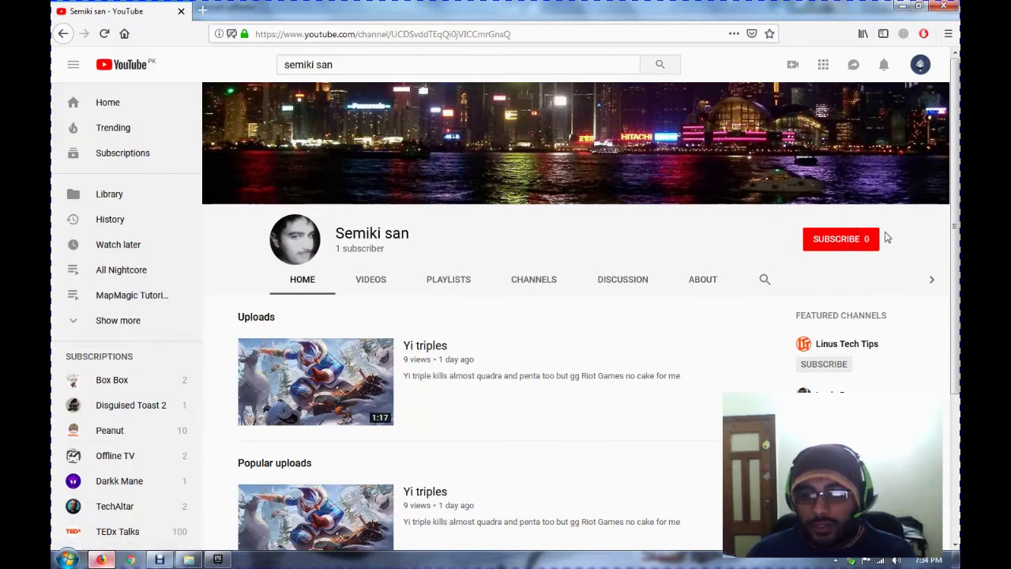
Subscribe to the YouTube channel with its notifications toggled, and remove the subscription again.
{"action": "left_click", "coordinate": [846, 249]}
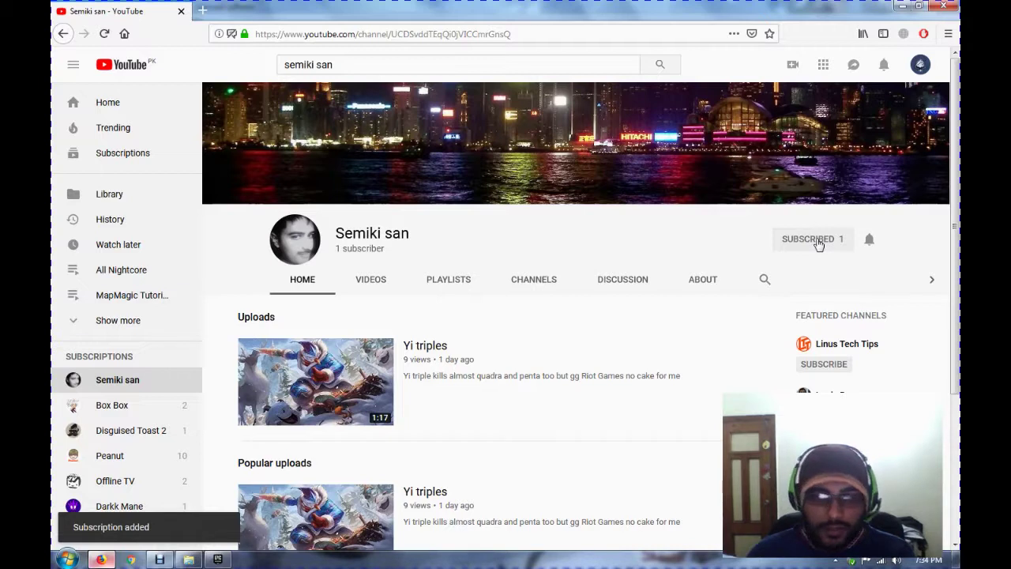
{"action": "left_click", "coordinate": [871, 246]}
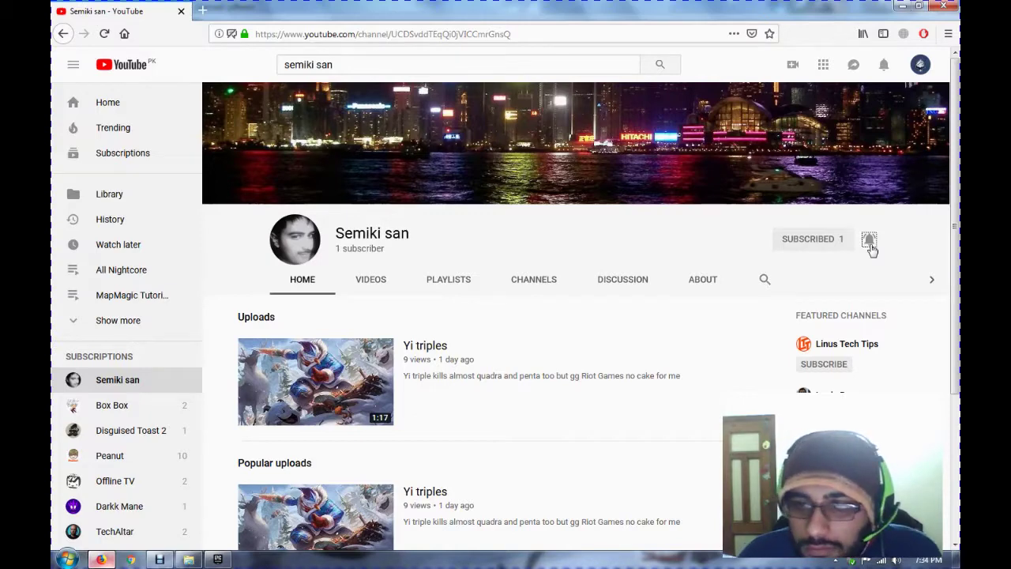
{"action": "left_click", "coordinate": [842, 242]}
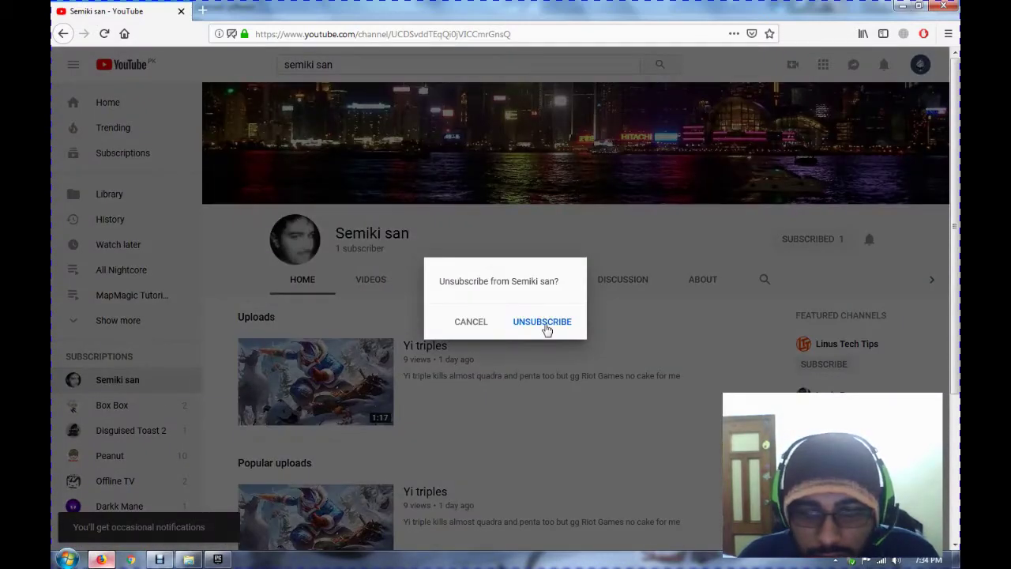
{"action": "left_click", "coordinate": [542, 322]}
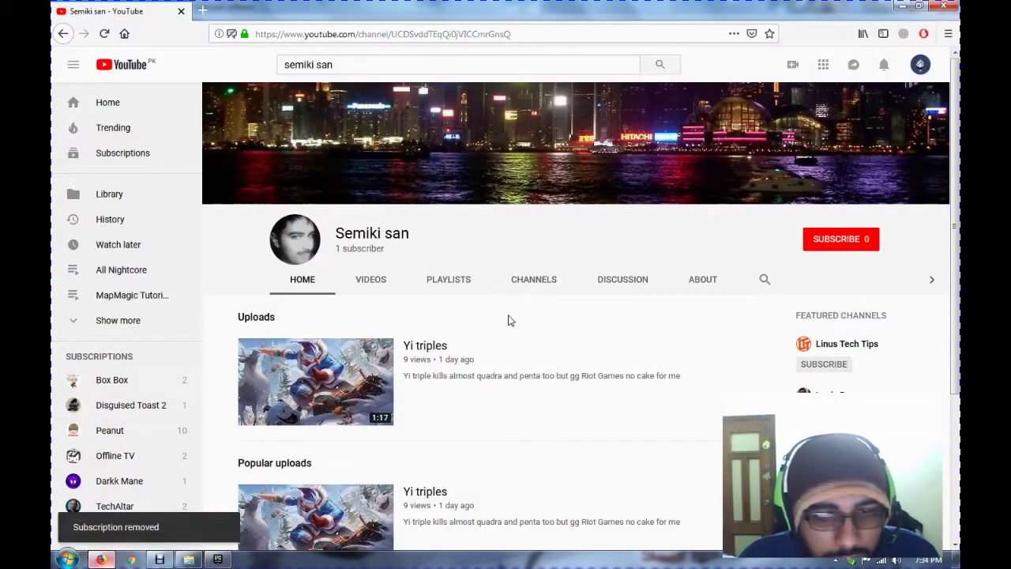
{"action": "scroll", "coordinate": [509, 318], "scroll_direction": "down", "scroll_amount": 2}
{"action": "scroll", "coordinate": [510, 317], "scroll_direction": "down", "scroll_amount": 2}
{"action": "scroll", "coordinate": [509, 317], "scroll_direction": "up", "scroll_amount": 4}
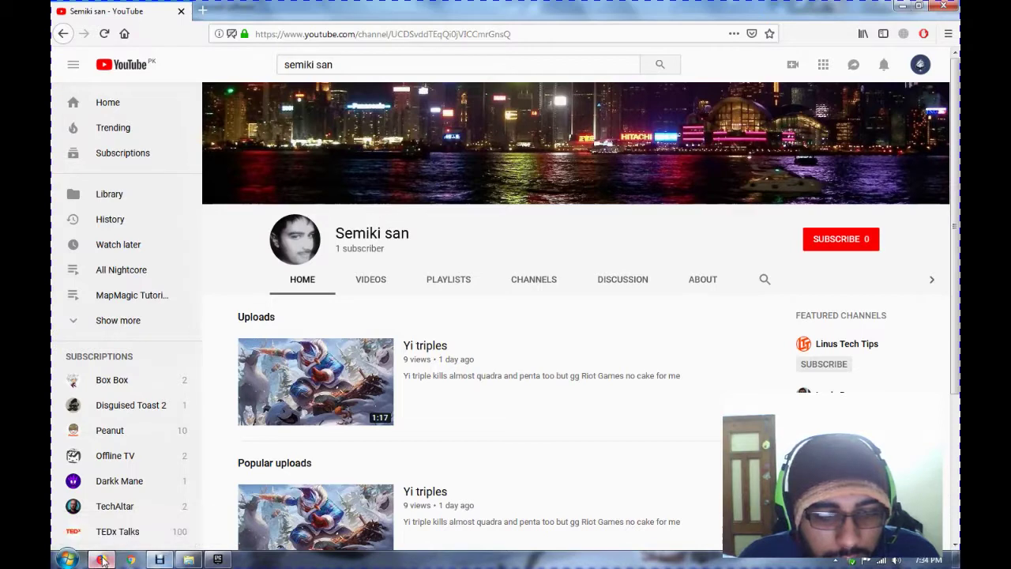
Switch to the Epic Games Launcher, resume the Fortnite installation from the library, and minimize the Debut recorder window behind it.
{"action": "left_click", "coordinate": [224, 560]}
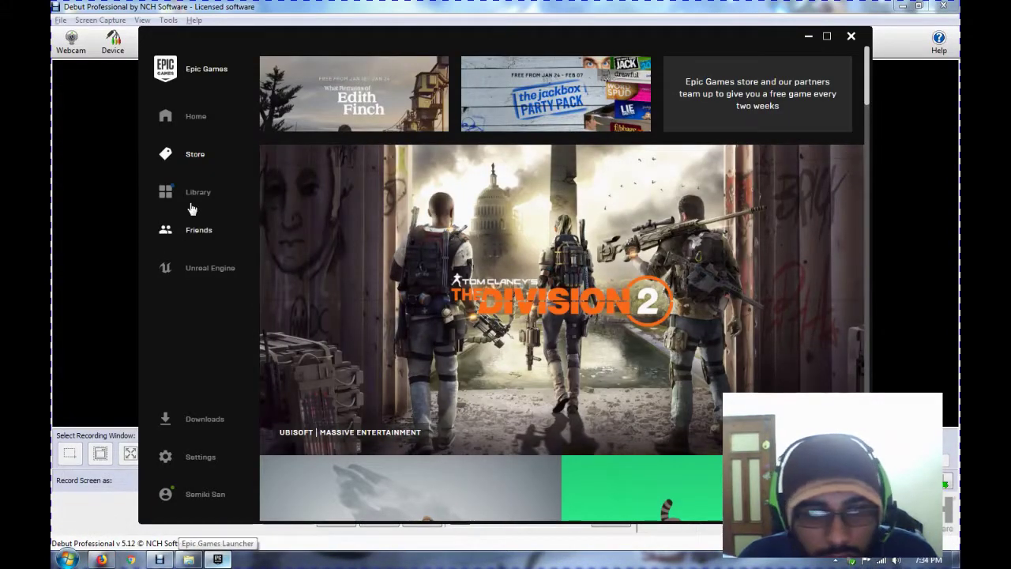
{"action": "left_click", "coordinate": [197, 194]}
{"action": "left_click", "coordinate": [385, 190]}
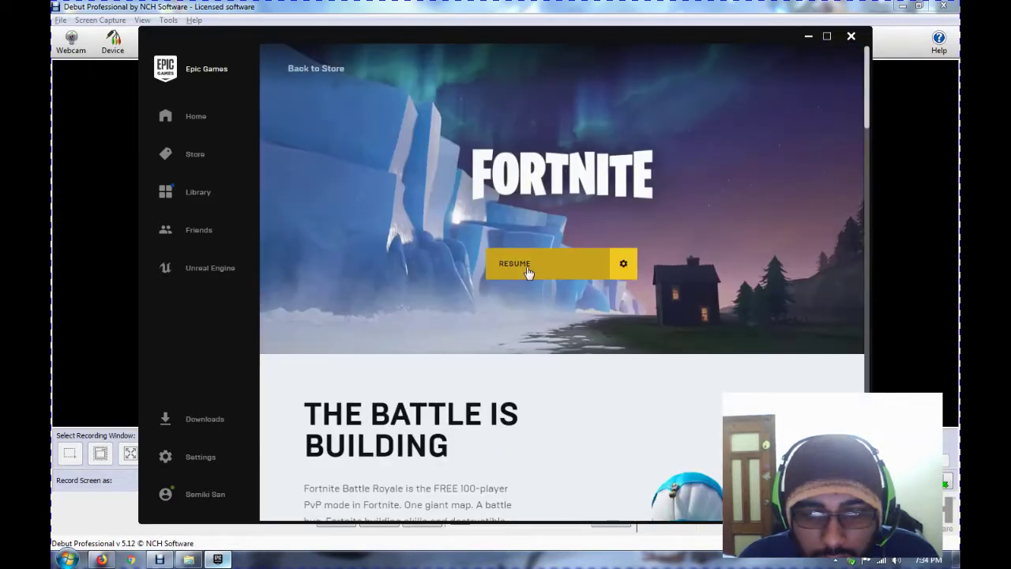
{"action": "left_click", "coordinate": [528, 273]}
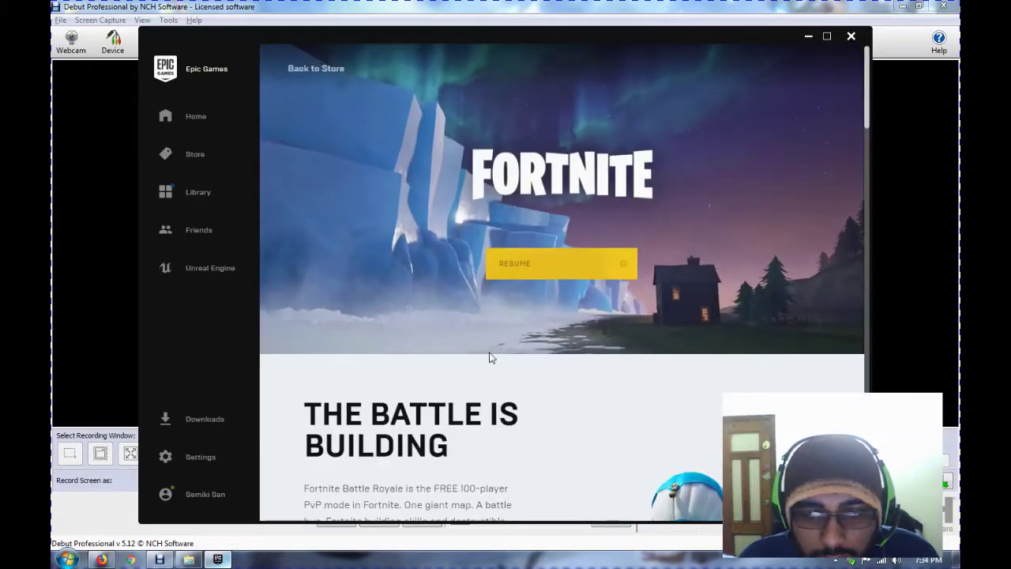
{"action": "left_click", "coordinate": [615, 6]}
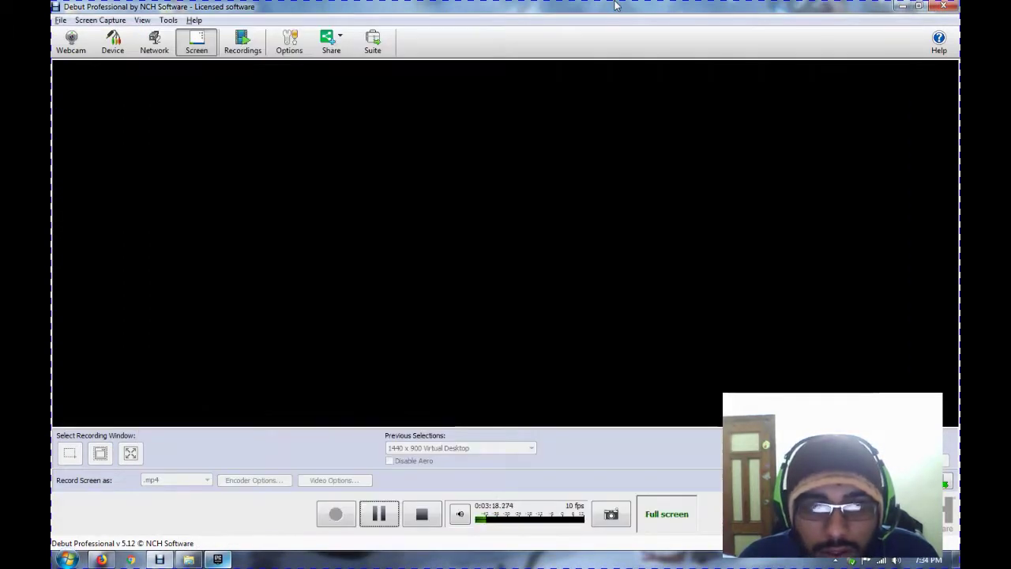
{"action": "left_click", "coordinate": [901, 6]}
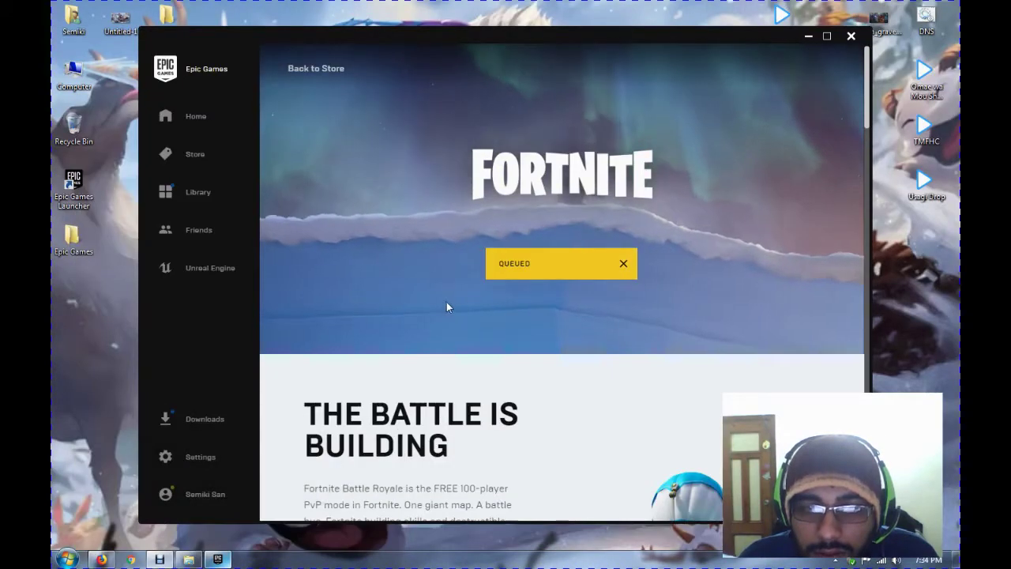
Check the progress of the Fortnite installation in the download queue, the library and the game's page.
{"action": "left_click", "coordinate": [207, 418]}
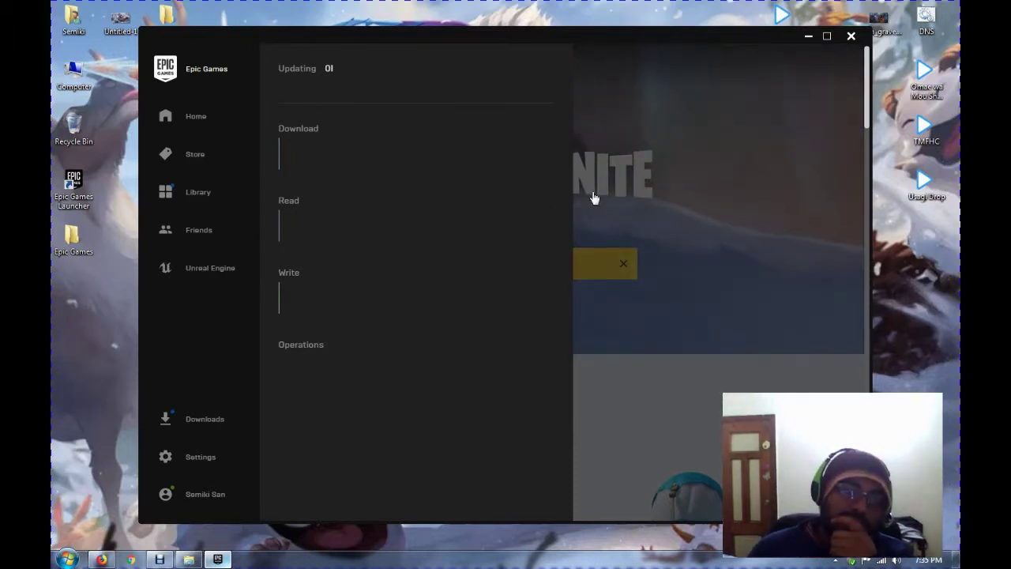
{"action": "left_click", "coordinate": [593, 198]}
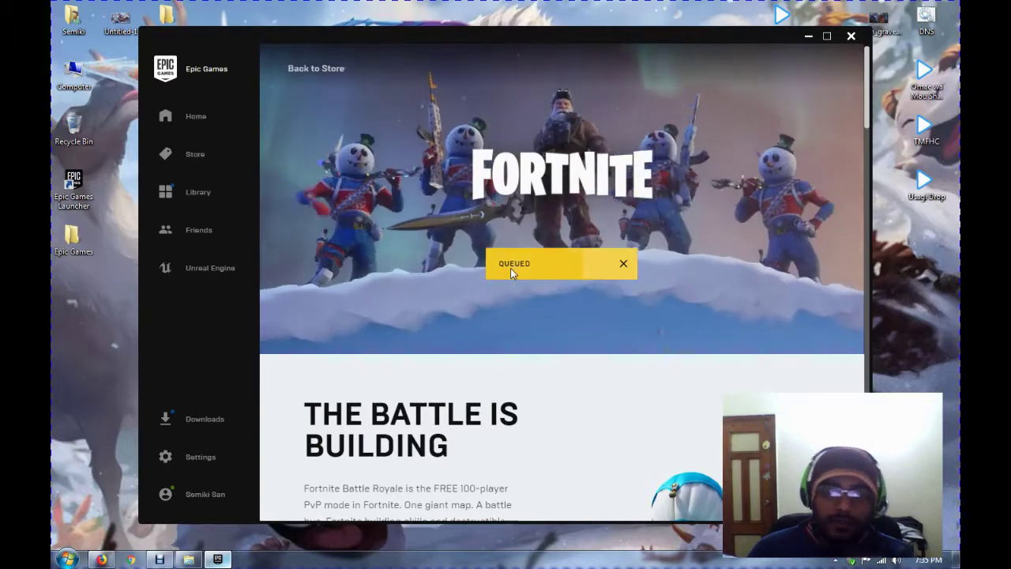
{"action": "left_click", "coordinate": [177, 202]}
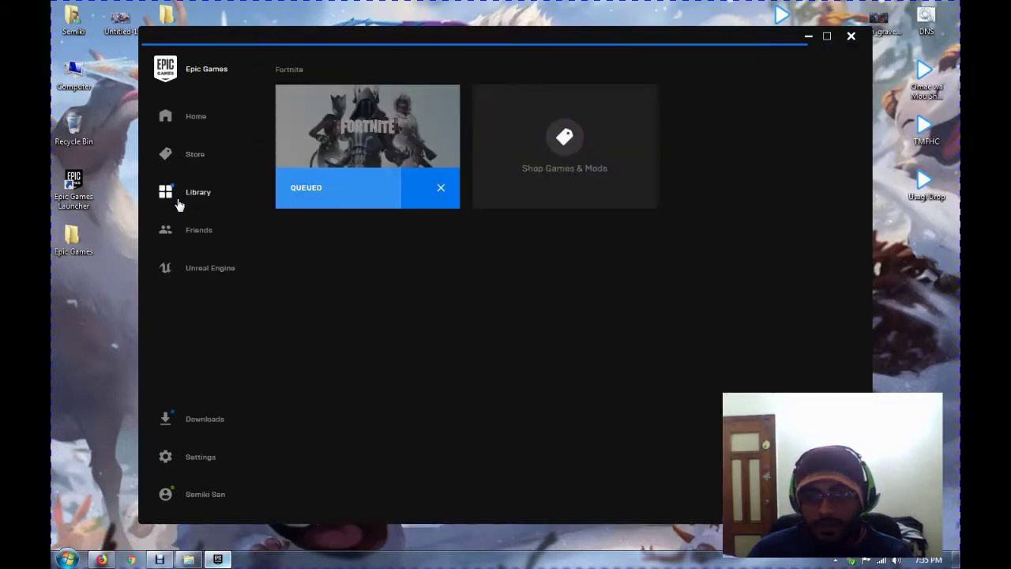
{"action": "left_click", "coordinate": [198, 420]}
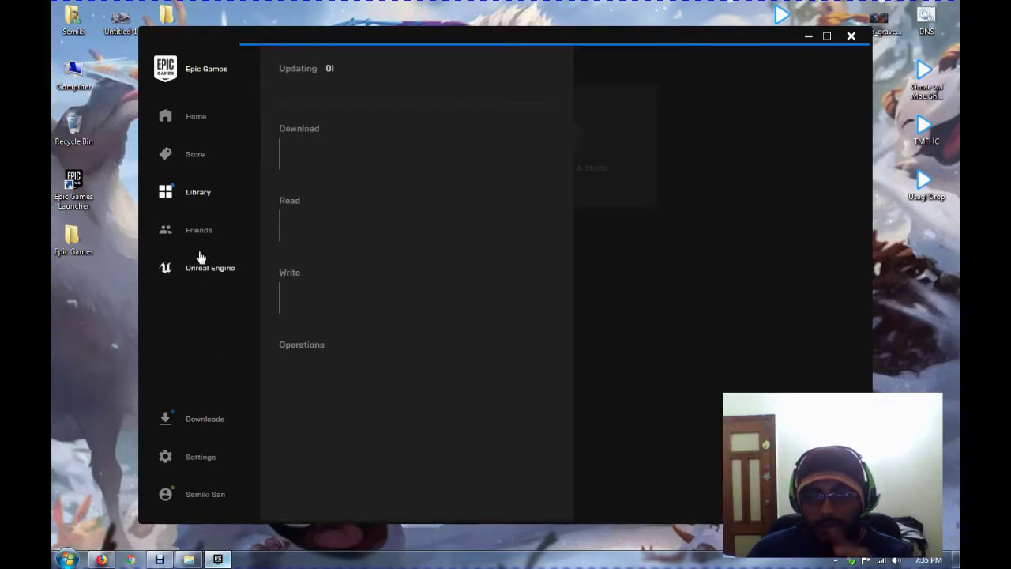
{"action": "left_click", "coordinate": [198, 191]}
{"action": "left_click", "coordinate": [362, 162]}
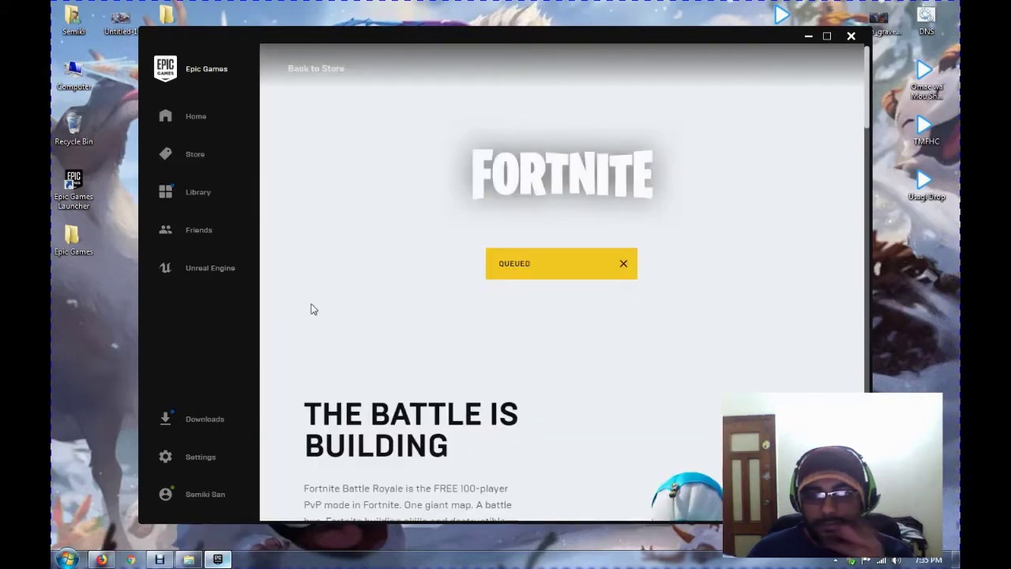
{"action": "left_click", "coordinate": [194, 432]}
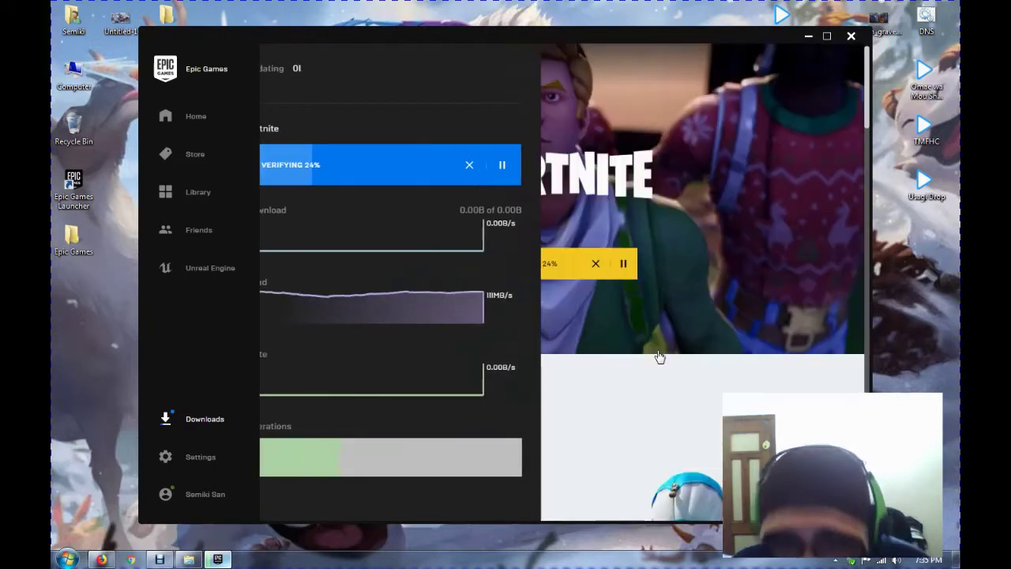
{"action": "left_click", "coordinate": [658, 355]}
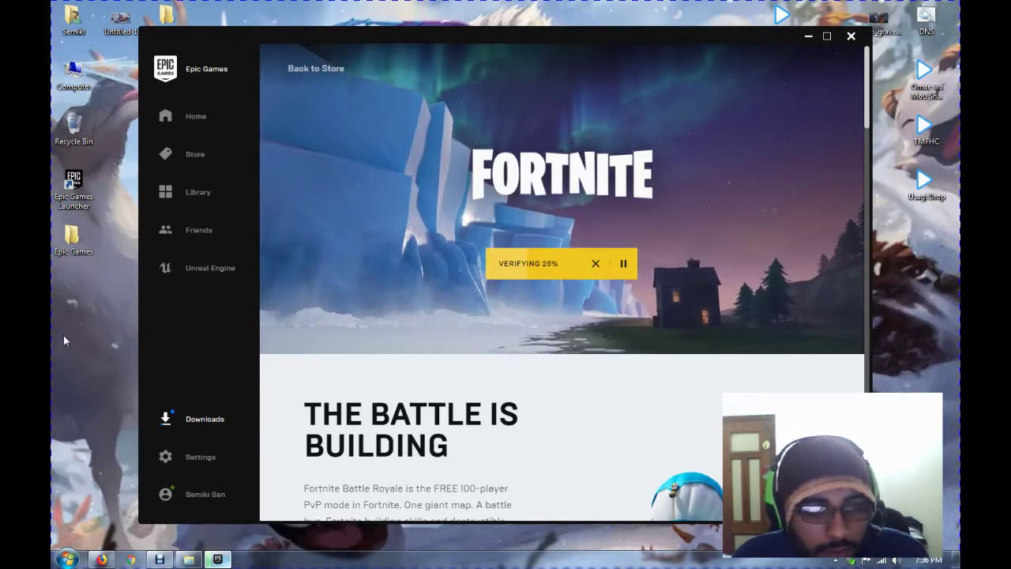
Inspect the shortcut and advanced properties of League of Legends (2), and close them without changes.
{"action": "key", "text": "super"}
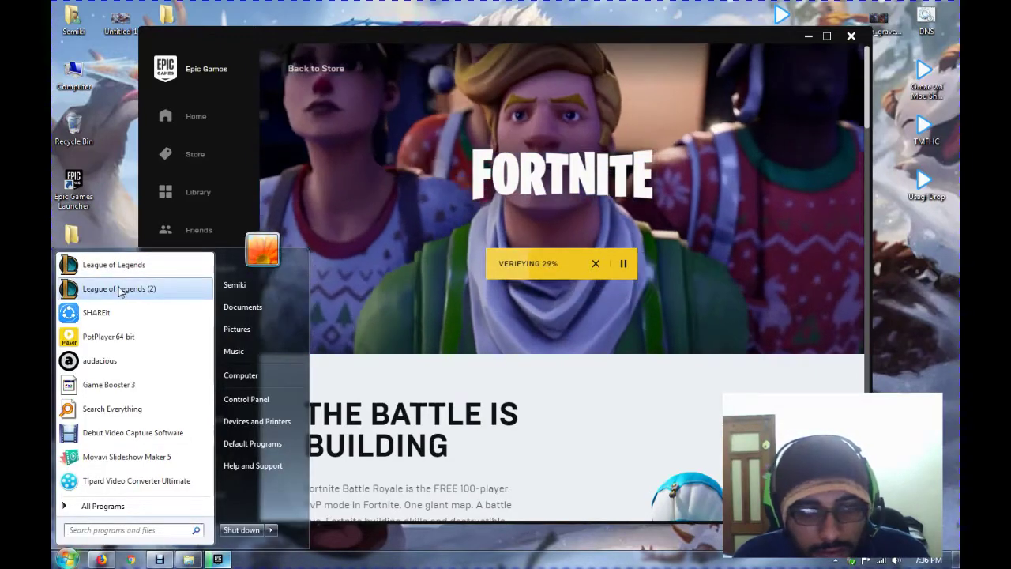
{"action": "right_click", "coordinate": [118, 290]}
{"action": "left_click", "coordinate": [157, 380]}
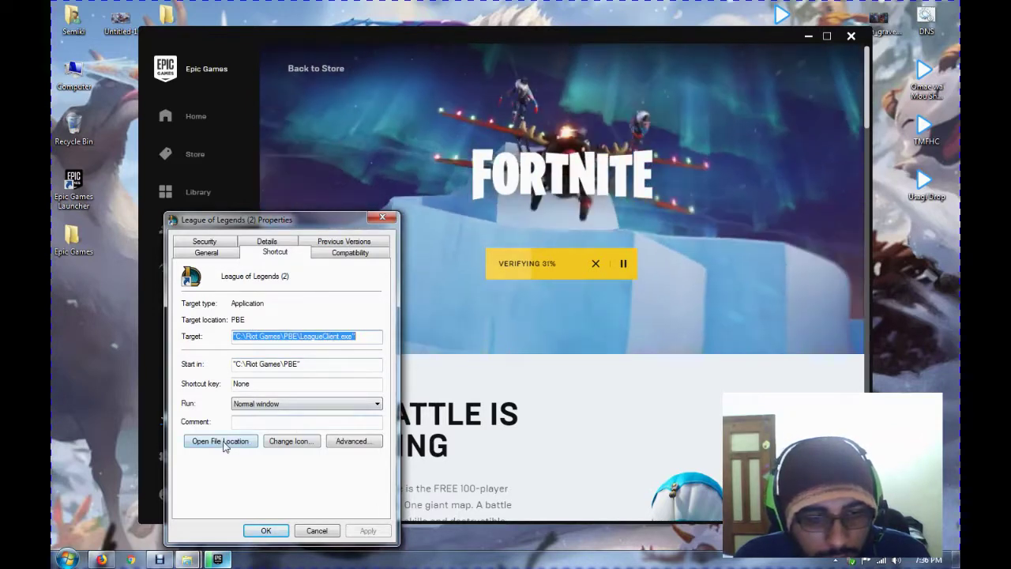
{"action": "left_click", "coordinate": [347, 442]}
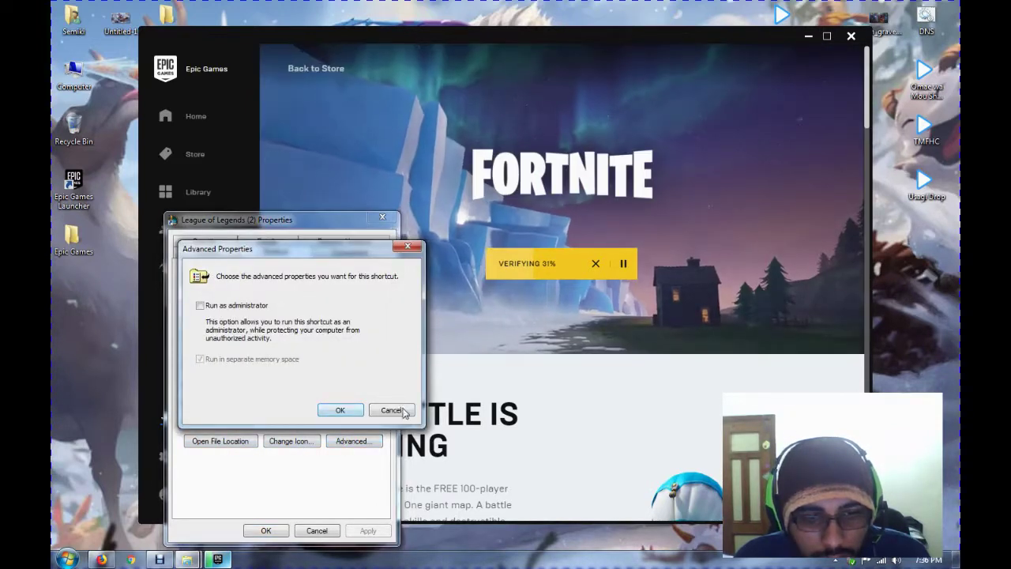
{"action": "left_click", "coordinate": [340, 410]}
{"action": "left_click", "coordinate": [268, 530]}
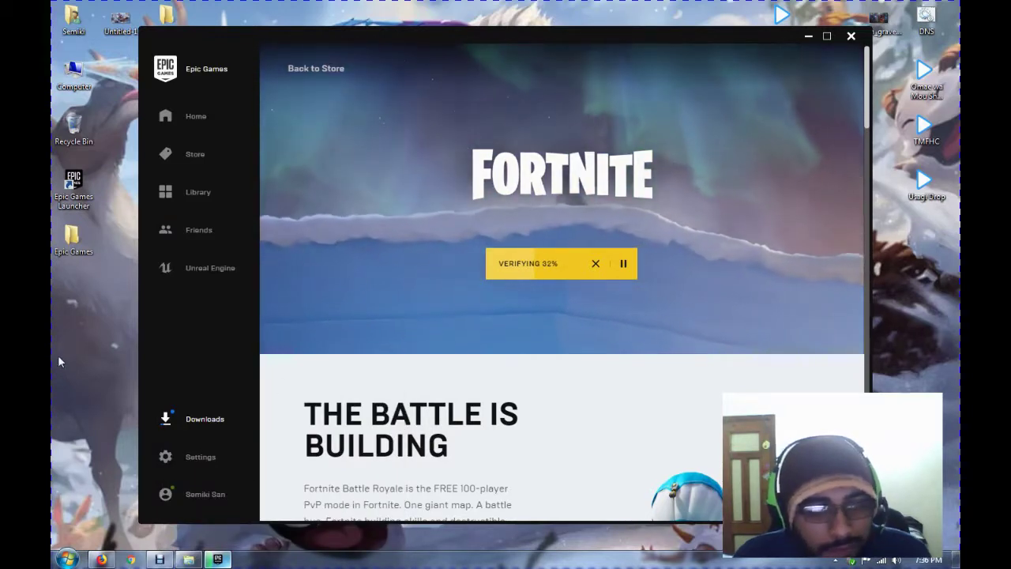
Launch League of Legends and sign in to the EU West client with the account password.
{"action": "key", "text": "super"}
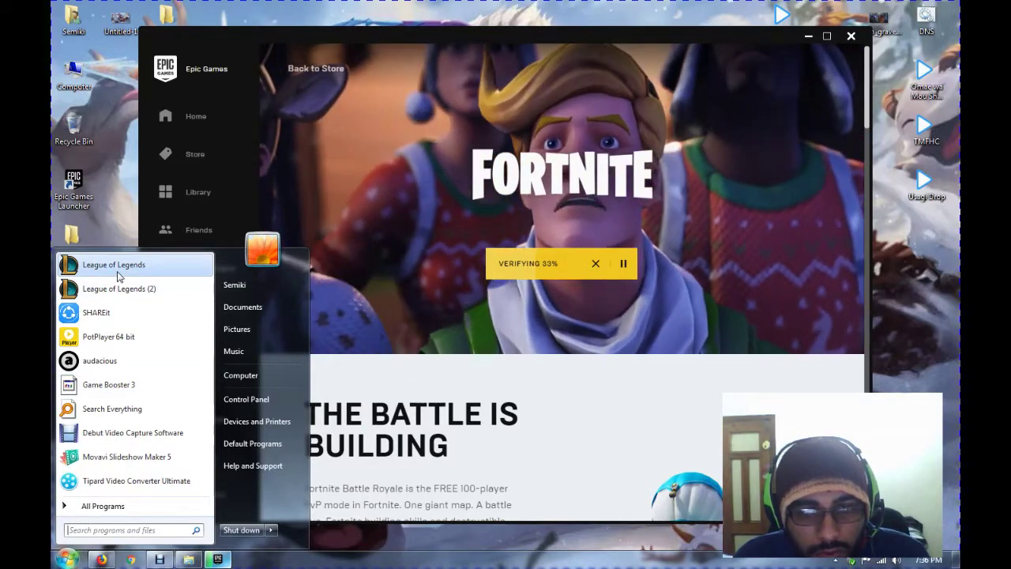
{"action": "left_click", "coordinate": [117, 272]}
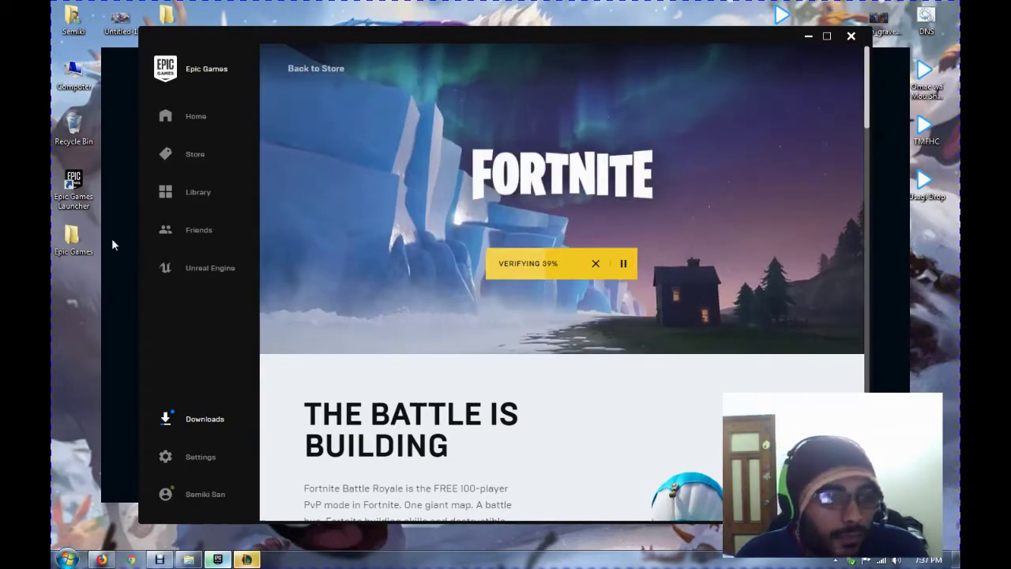
{"action": "left_click", "coordinate": [113, 242]}
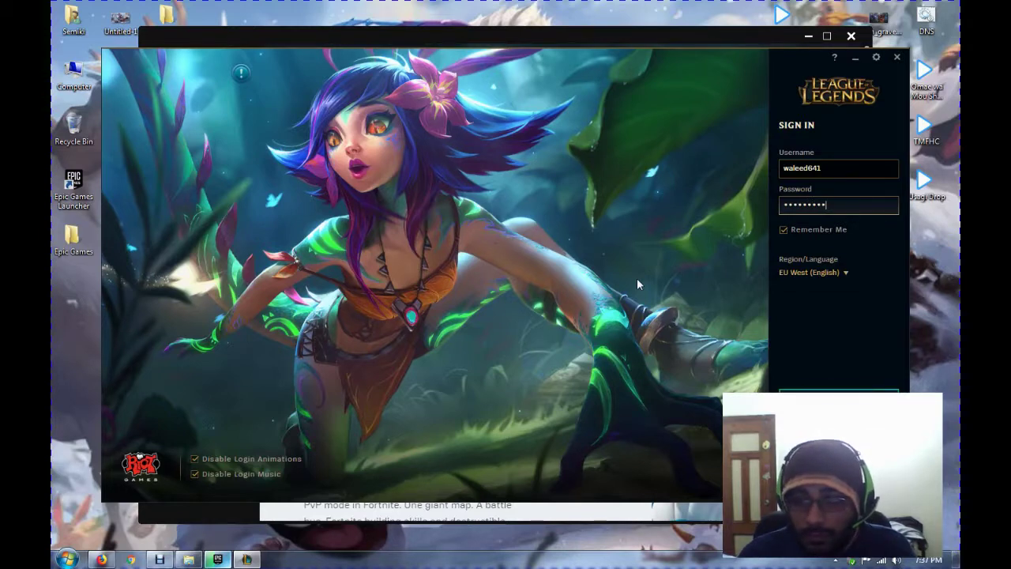
{"action": "key", "text": "Return"}
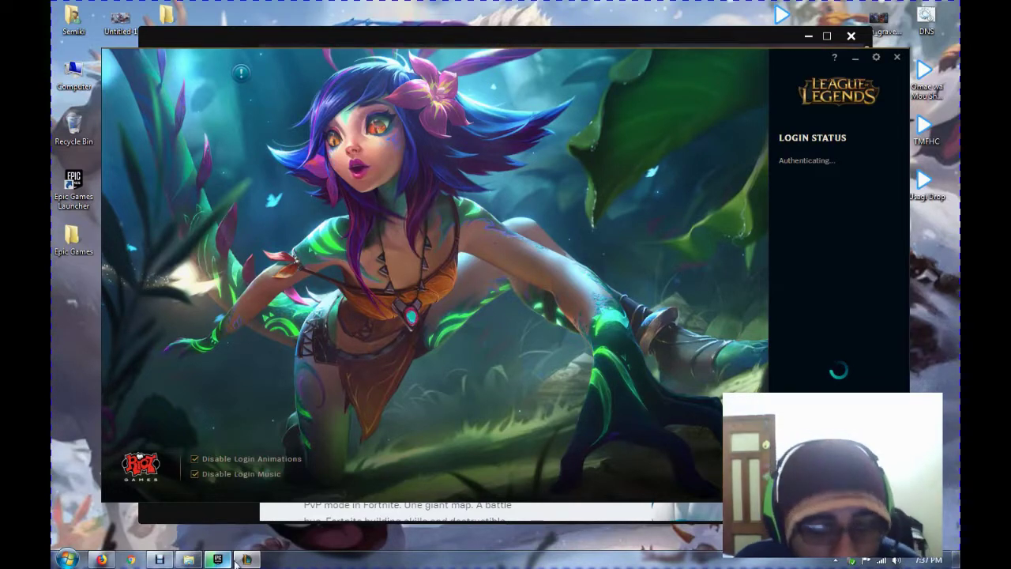
{"action": "left_click", "coordinate": [247, 560]}
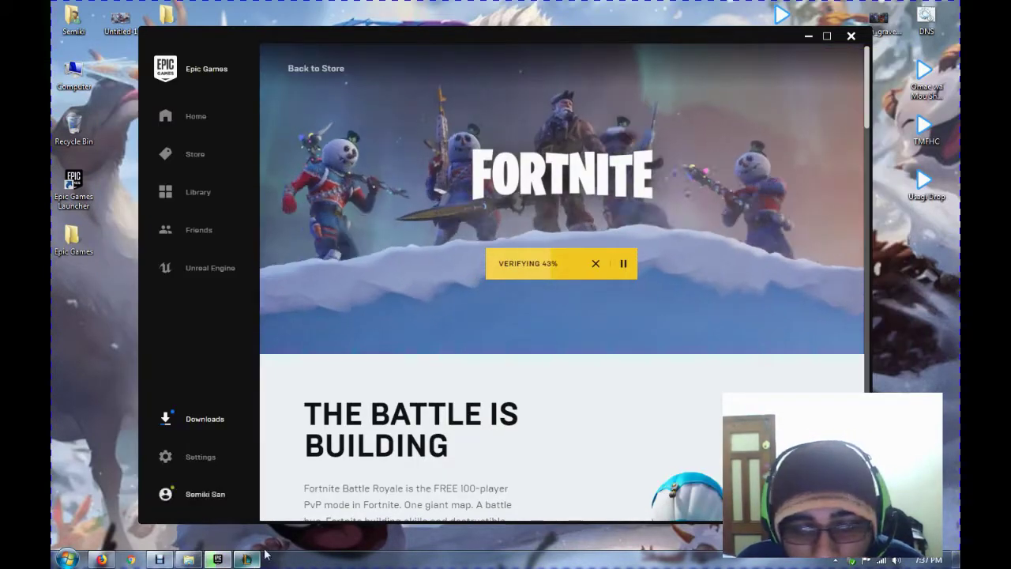
{"action": "left_click", "coordinate": [248, 560]}
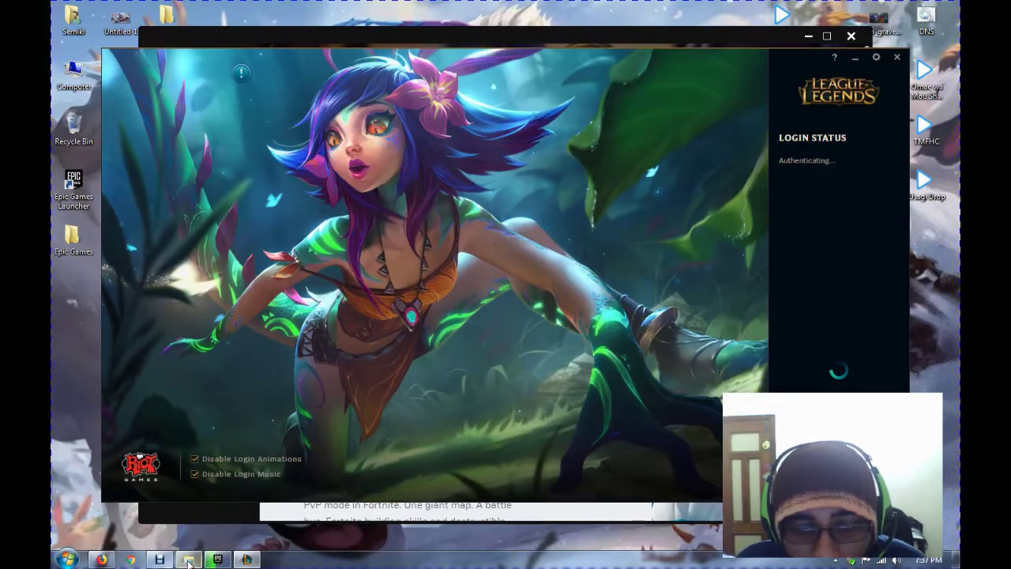
Close the open Epic Games folder window and permanently delete that empty folder from the desktop.
{"action": "left_click", "coordinate": [188, 560]}
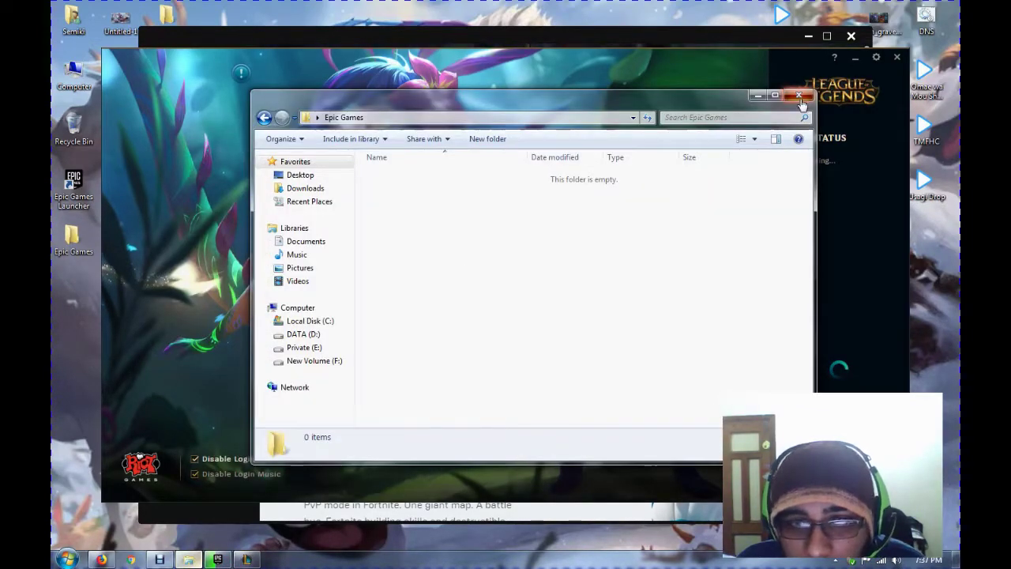
{"action": "left_click", "coordinate": [798, 97]}
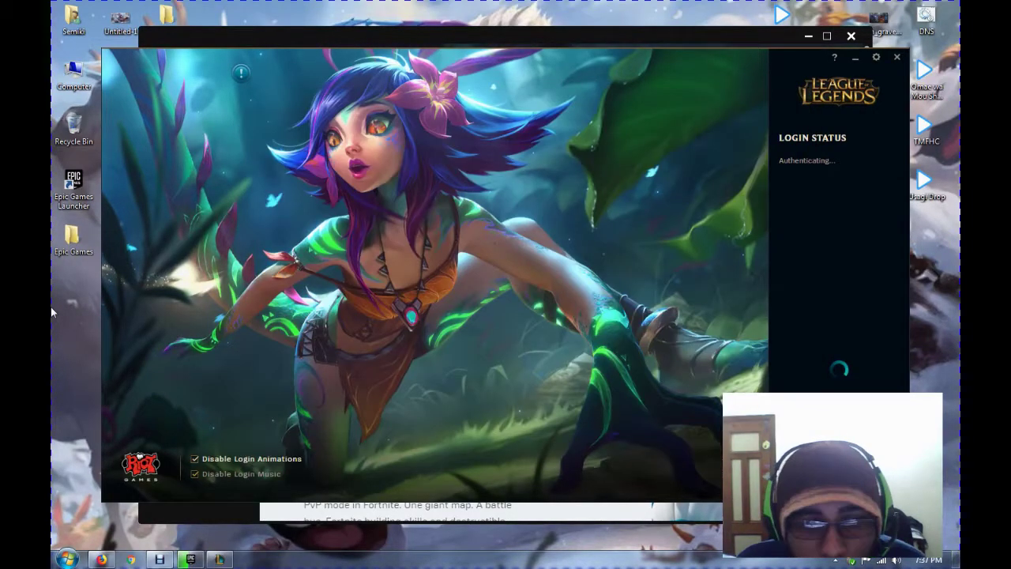
{"action": "left_click", "coordinate": [72, 237]}
{"action": "key", "text": "shift+Delete"}
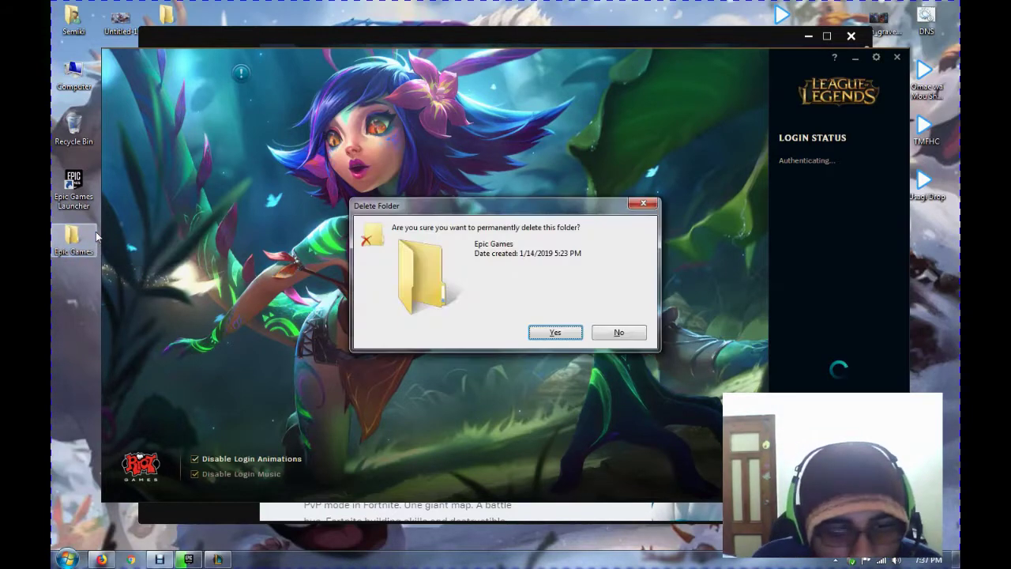
{"action": "key", "text": "Return"}
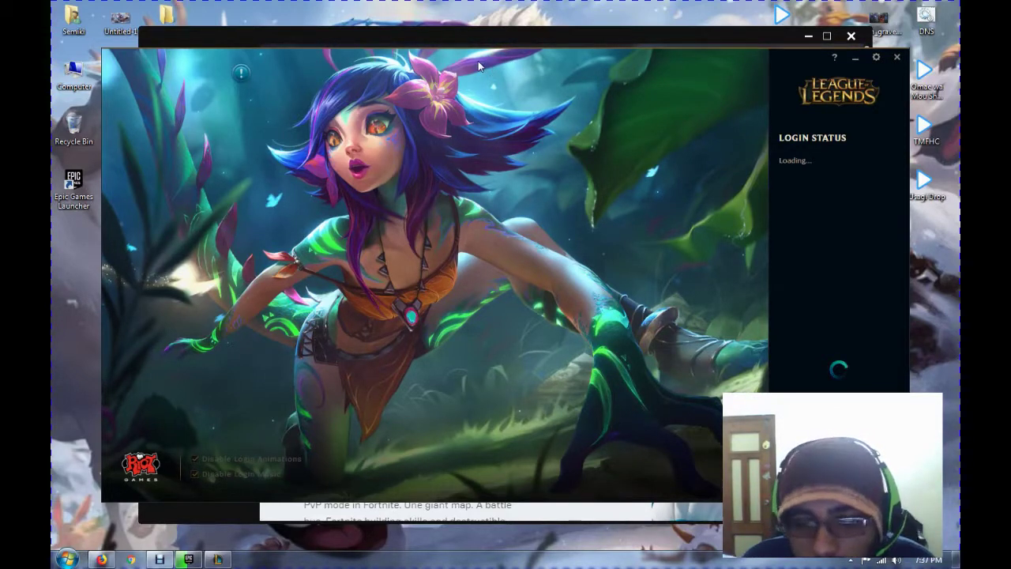
Check the Fortnite verification, switch back to League of Legends, view the profile overview and collapse the General friends group.
{"action": "left_click", "coordinate": [478, 36]}
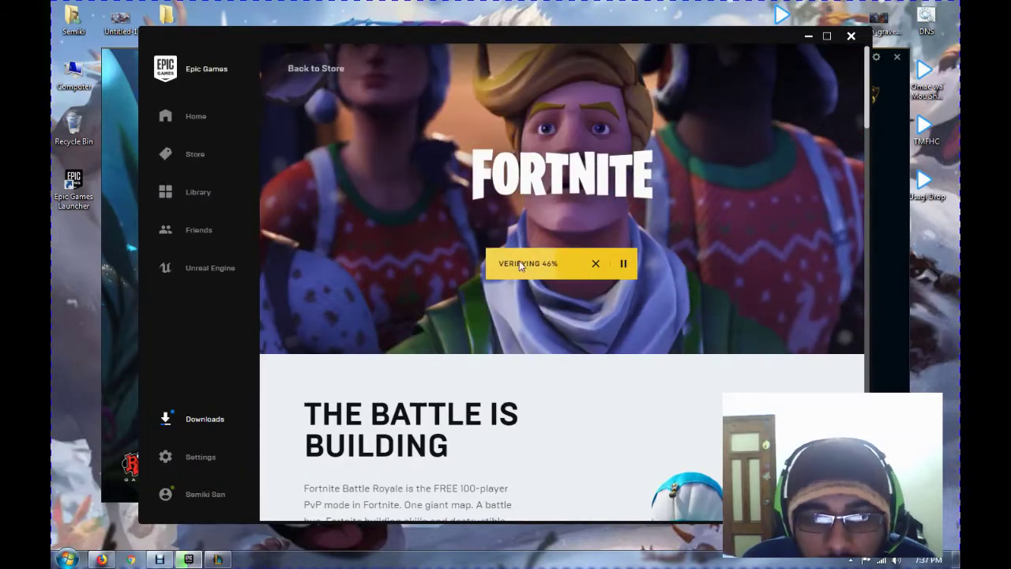
{"action": "left_click", "coordinate": [109, 116]}
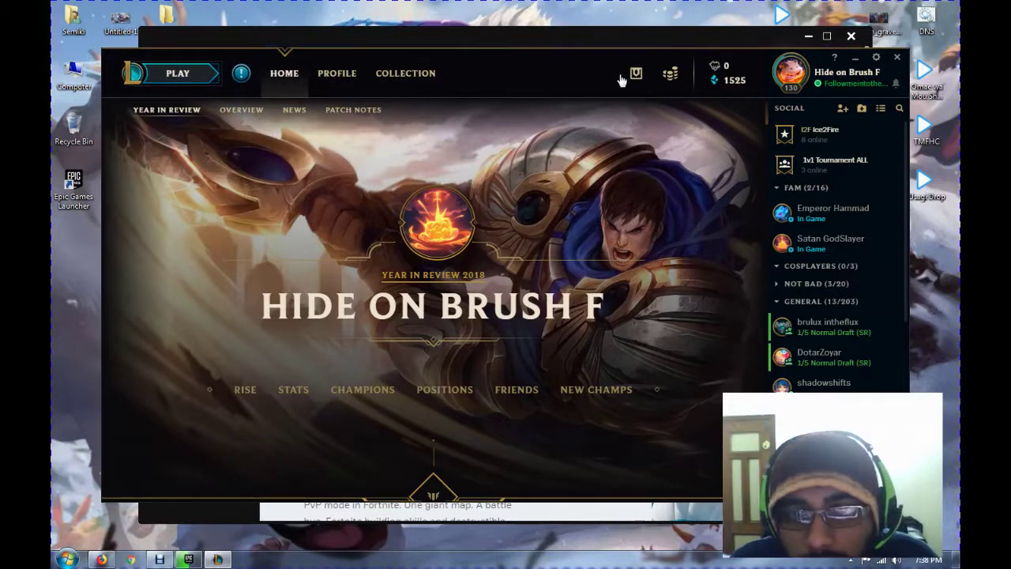
{"action": "left_click", "coordinate": [380, 73]}
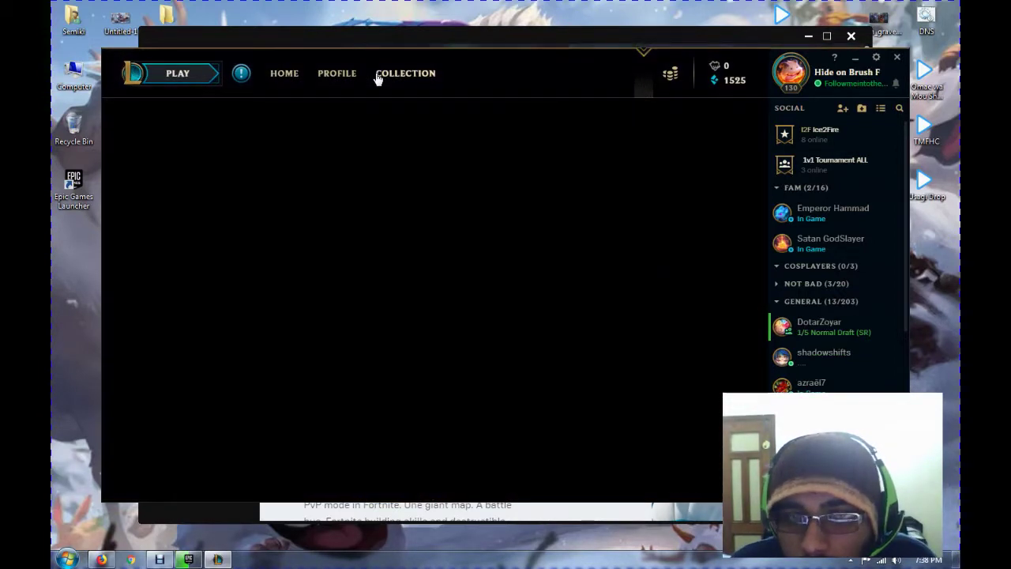
{"action": "left_click", "coordinate": [339, 73]}
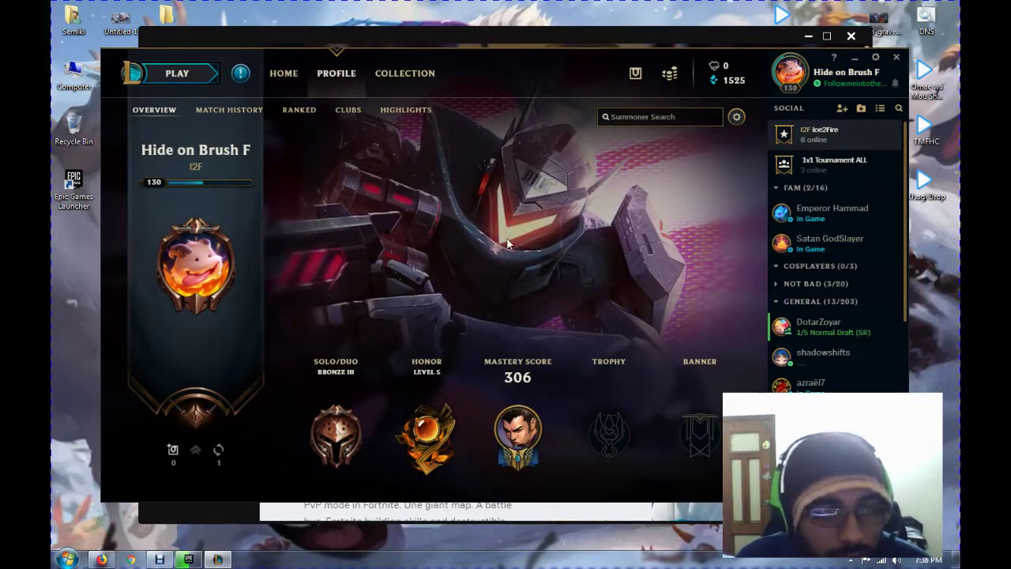
{"action": "left_click", "coordinate": [285, 73]}
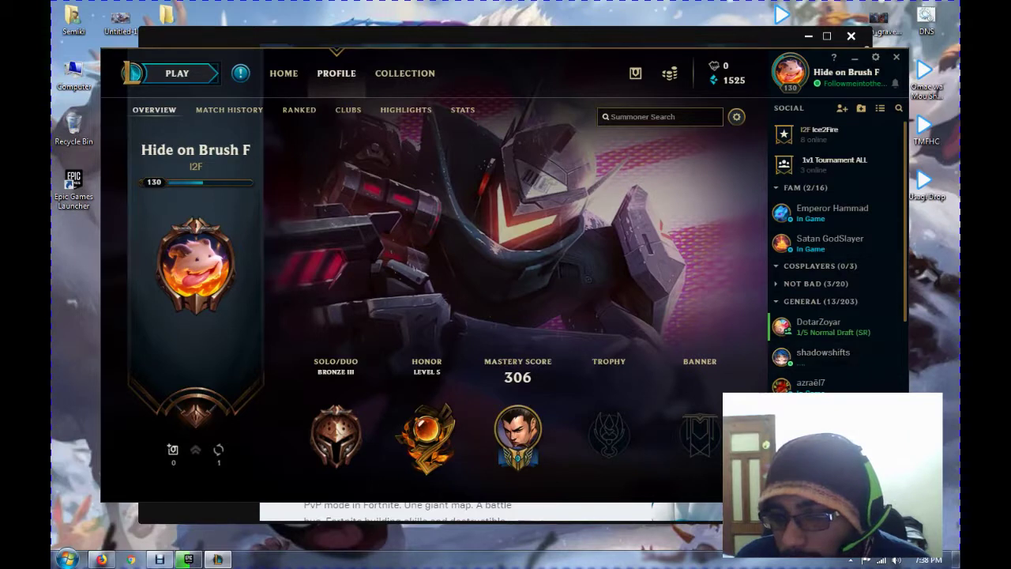
{"action": "left_click", "coordinate": [808, 303]}
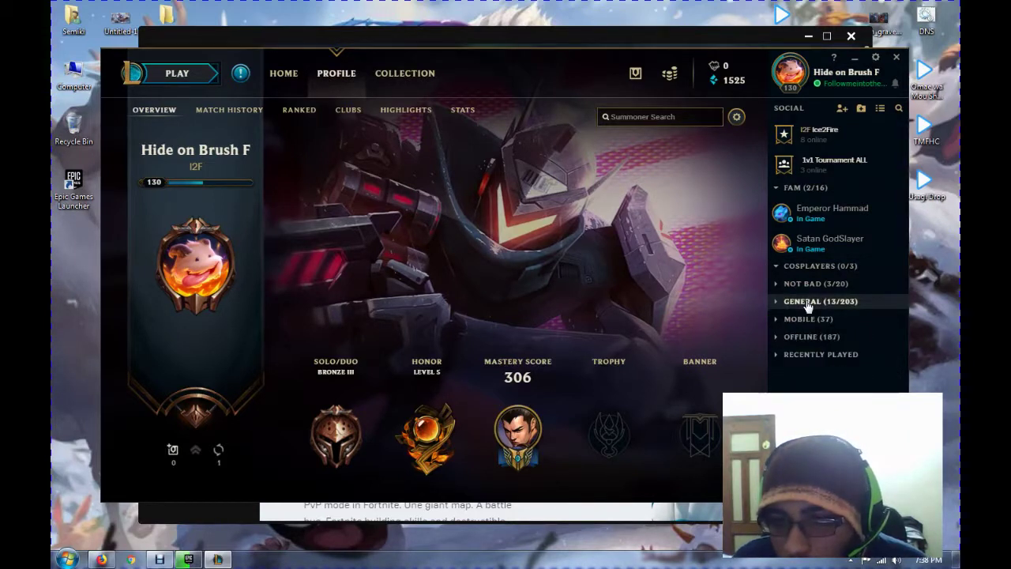
{"action": "left_click", "coordinate": [286, 75]}
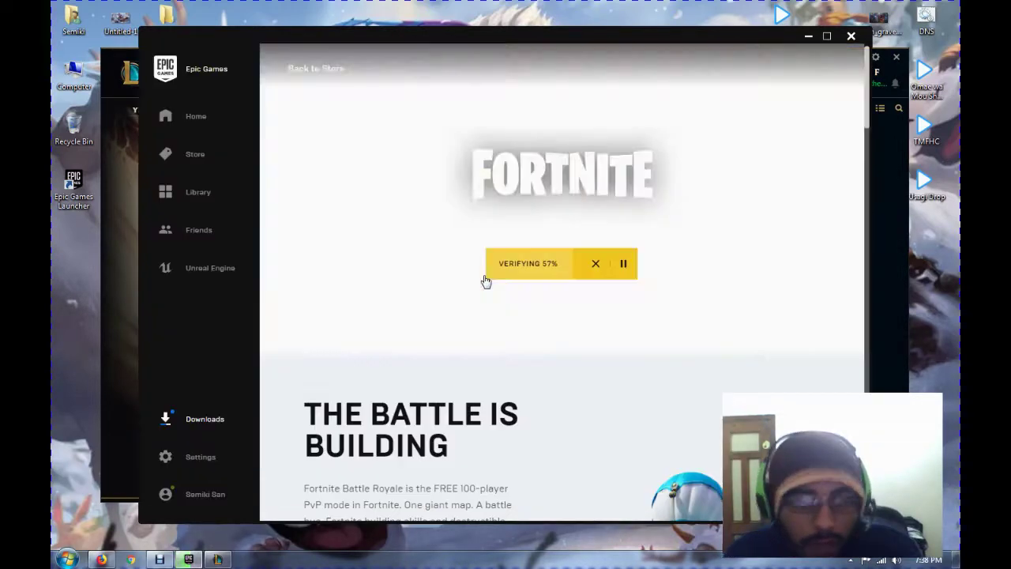
Switch between League of Legends and the Epic Games Launcher to check Fortnite's verification progress.
{"action": "key", "text": "alt+Tab"}
{"action": "key", "text": "alt+Tab"}
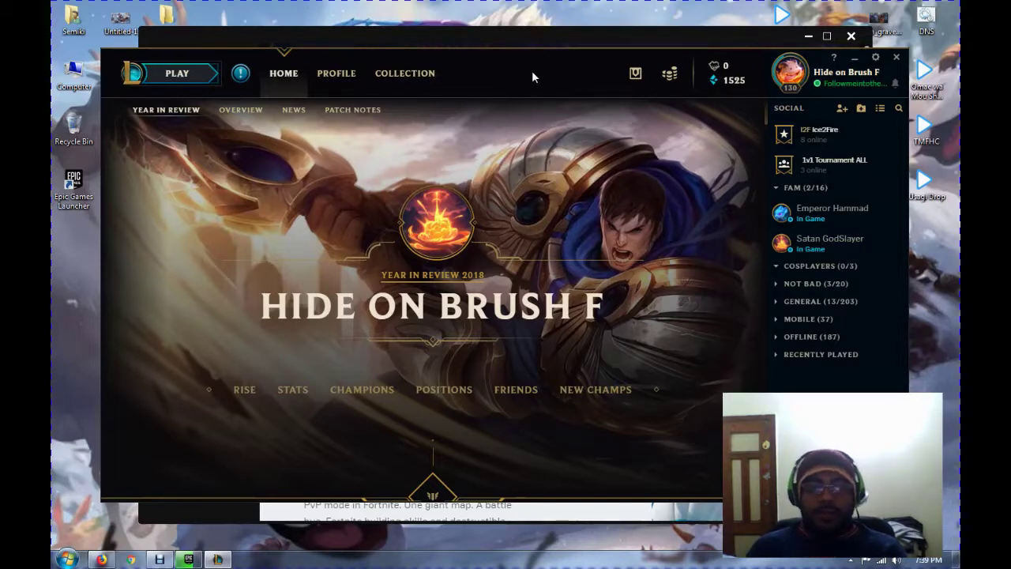
{"action": "key", "text": "alt+Tab"}
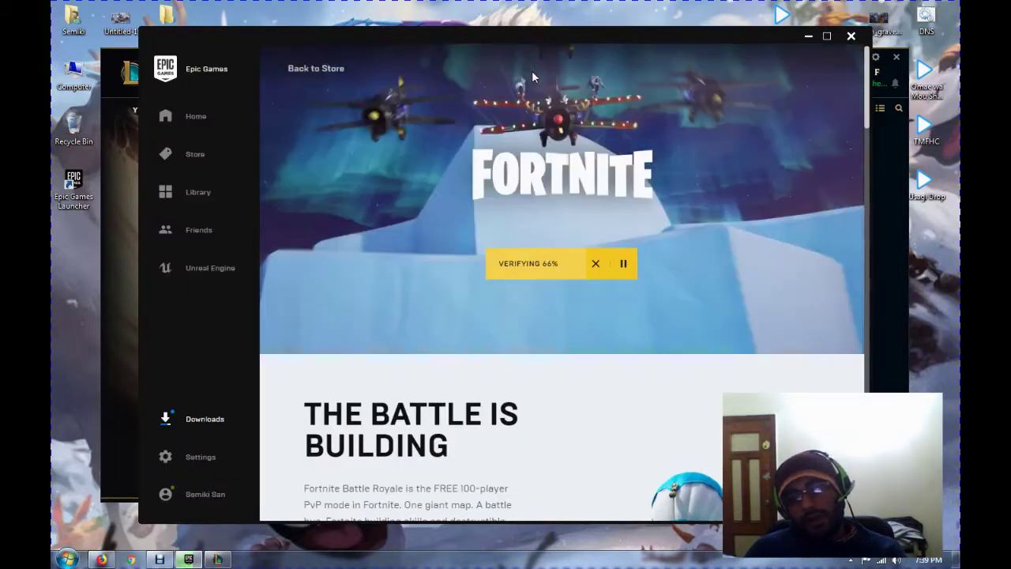
{"action": "key", "text": "alt+Tab"}
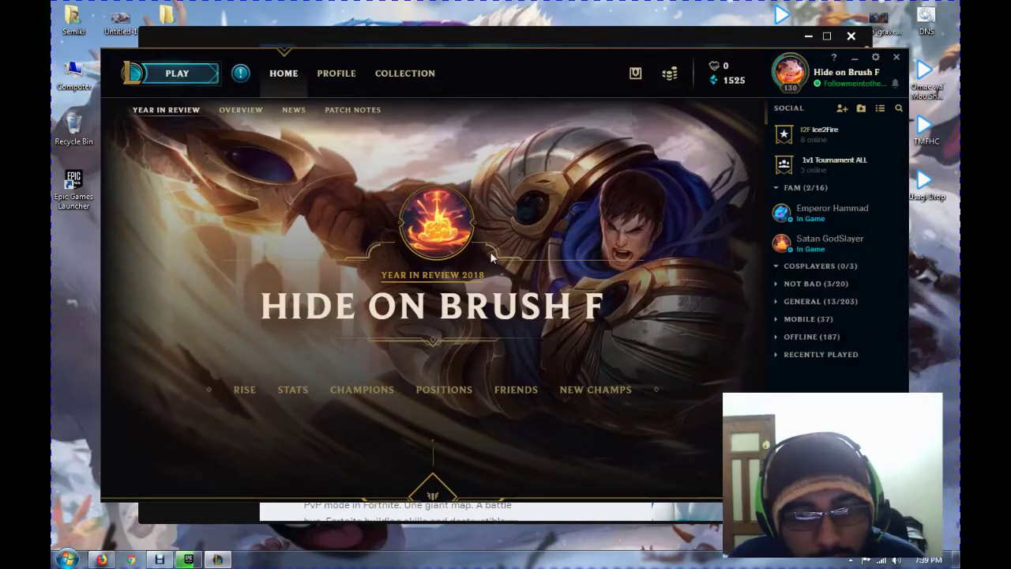
Examine the 2018 journey timeline and the Summoner's Rift stats in League of Legends' Year in Review.
{"action": "scroll", "coordinate": [491, 257], "scroll_direction": "down", "scroll_amount": 3}
{"action": "scroll", "coordinate": [490, 258], "scroll_direction": "down", "scroll_amount": 2}
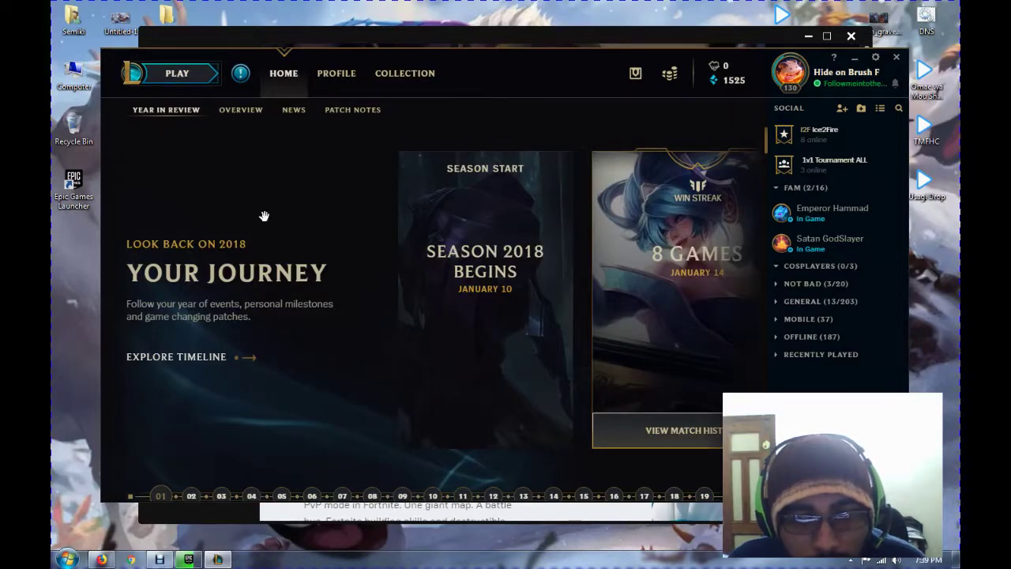
{"action": "scroll", "coordinate": [267, 231], "scroll_direction": "down", "scroll_amount": 3}
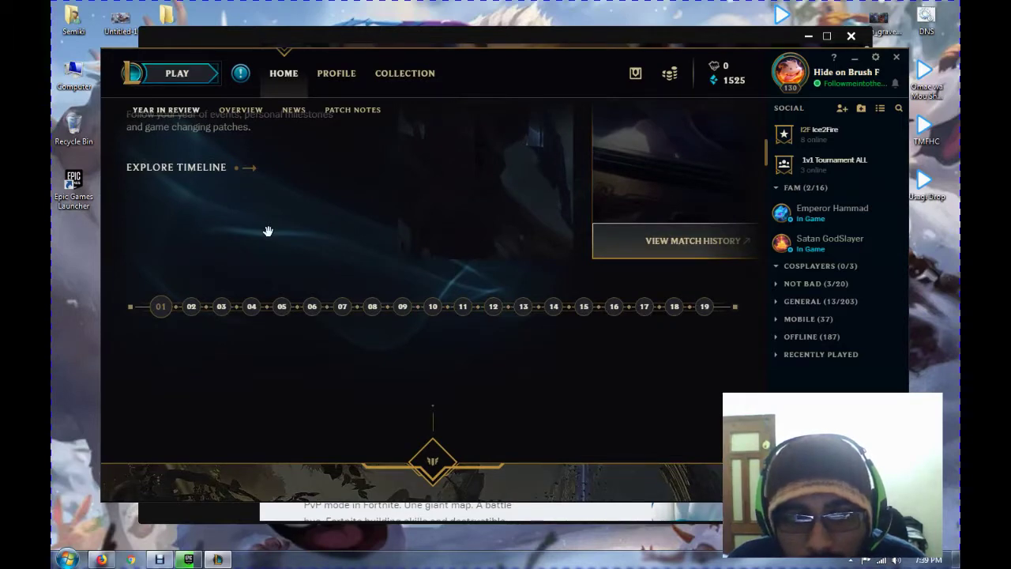
{"action": "scroll", "coordinate": [267, 231], "scroll_direction": "up", "scroll_amount": 2}
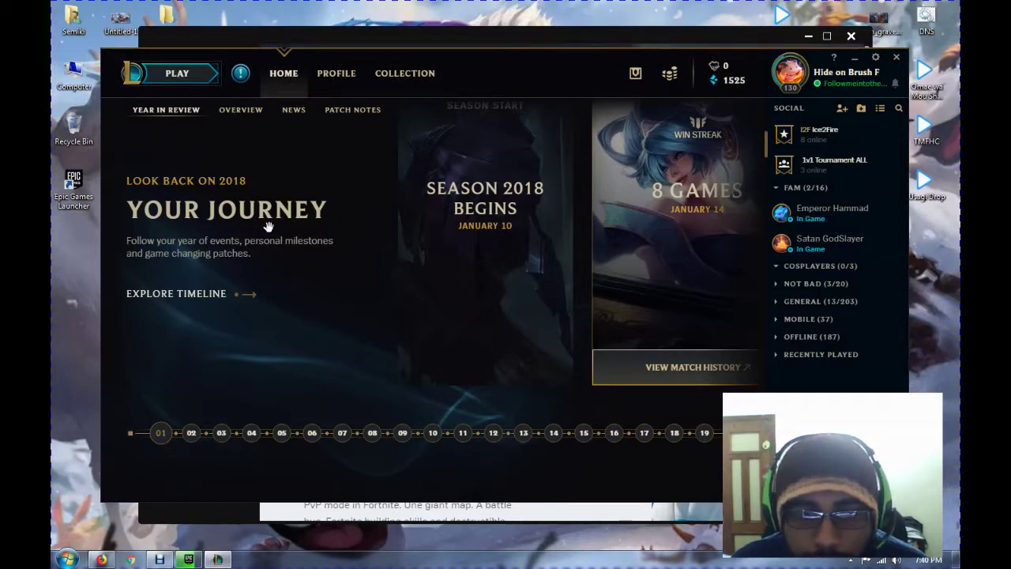
{"action": "scroll", "coordinate": [269, 227], "scroll_direction": "down", "scroll_amount": 1}
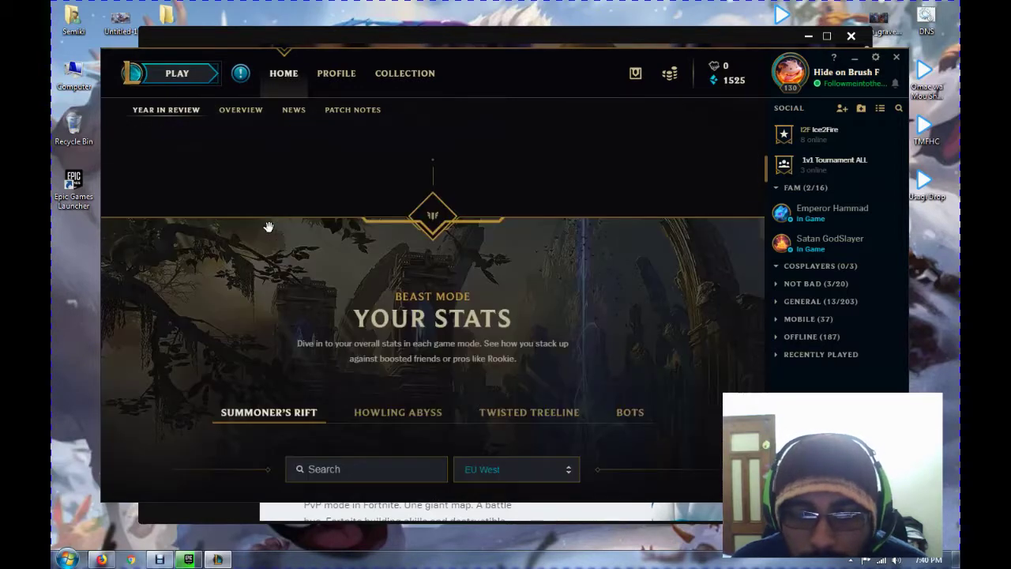
{"action": "scroll", "coordinate": [268, 228], "scroll_direction": "down", "scroll_amount": 1}
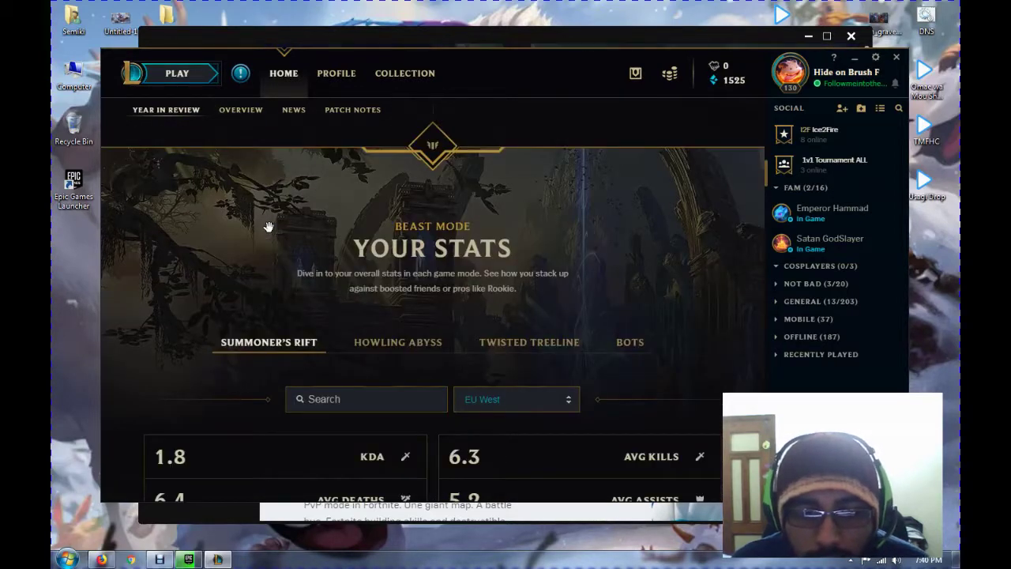
{"action": "scroll", "coordinate": [269, 228], "scroll_direction": "down", "scroll_amount": 2}
{"action": "scroll", "coordinate": [268, 227], "scroll_direction": "down", "scroll_amount": 2}
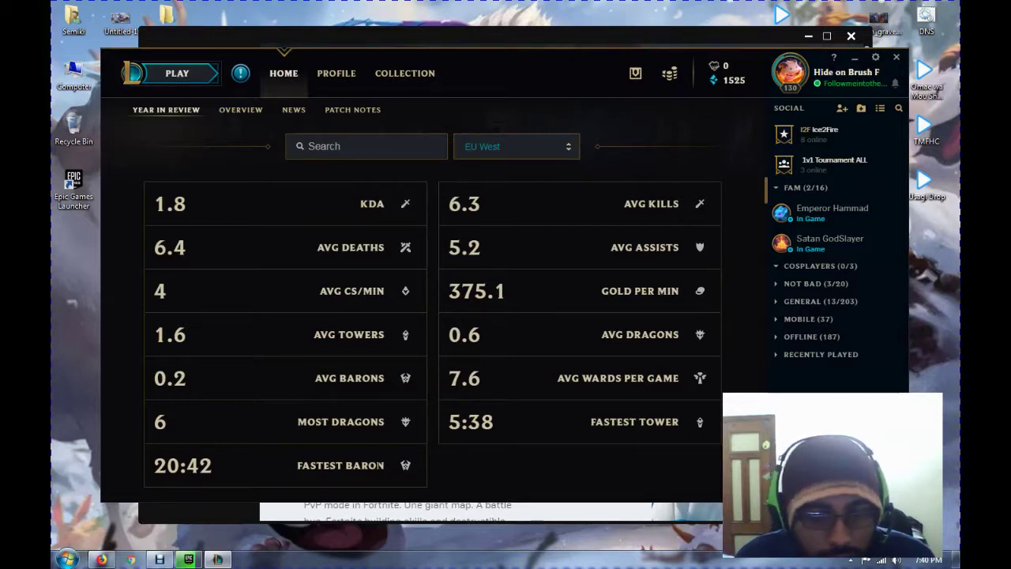
{"action": "mouse_move", "coordinate": [383, 465]}
{"action": "left_mouse_down"}
{"action": "mouse_move", "coordinate": [188, 466]}
{"action": "mouse_move", "coordinate": [385, 466]}
{"action": "left_mouse_up"}
{"action": "left_click", "coordinate": [428, 455]}
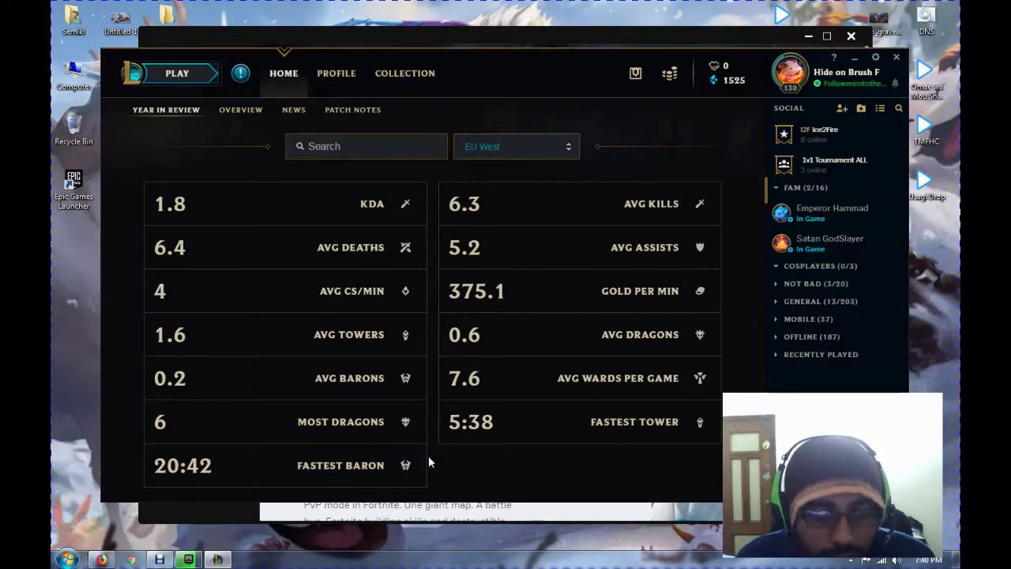
Examine the Multi Kills section of the Year in Review, highlighting the double, triple and quadrakill figures.
{"action": "scroll", "coordinate": [429, 442], "scroll_direction": "down", "scroll_amount": 5}
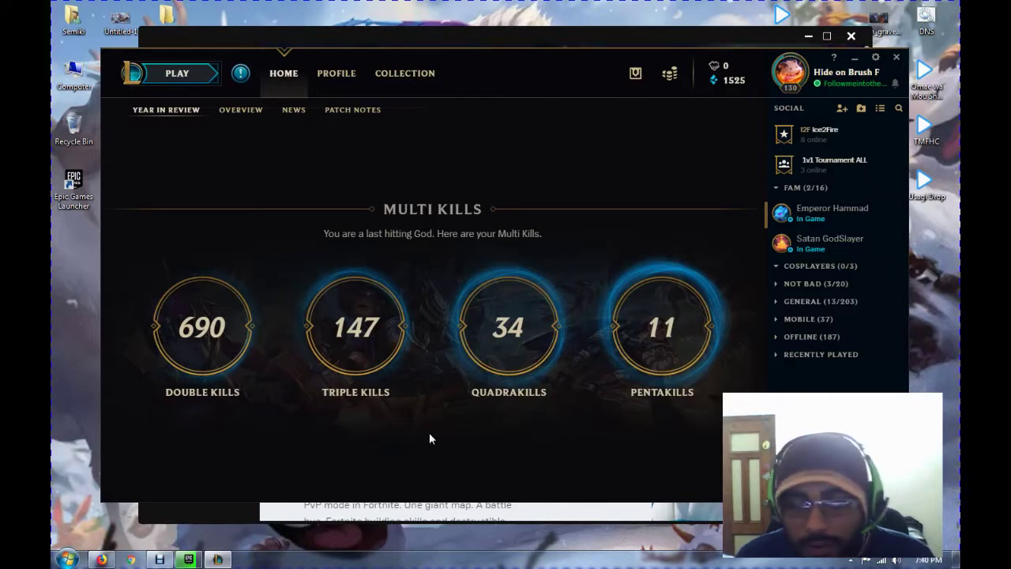
{"action": "left_click_drag", "start_coordinate": [175, 328], "coordinate": [236, 323]}
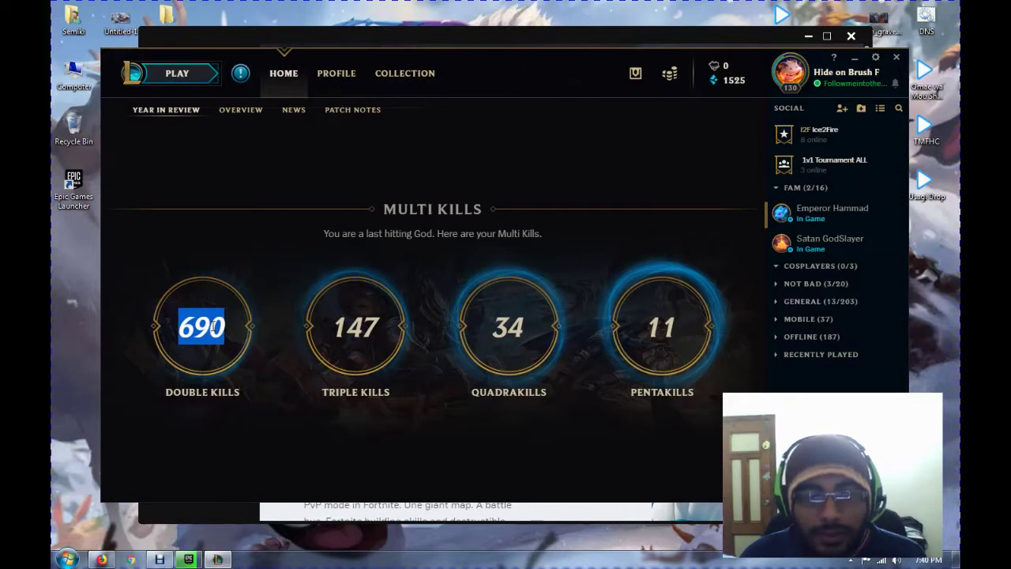
{"action": "left_click_drag", "start_coordinate": [330, 327], "coordinate": [380, 327]}
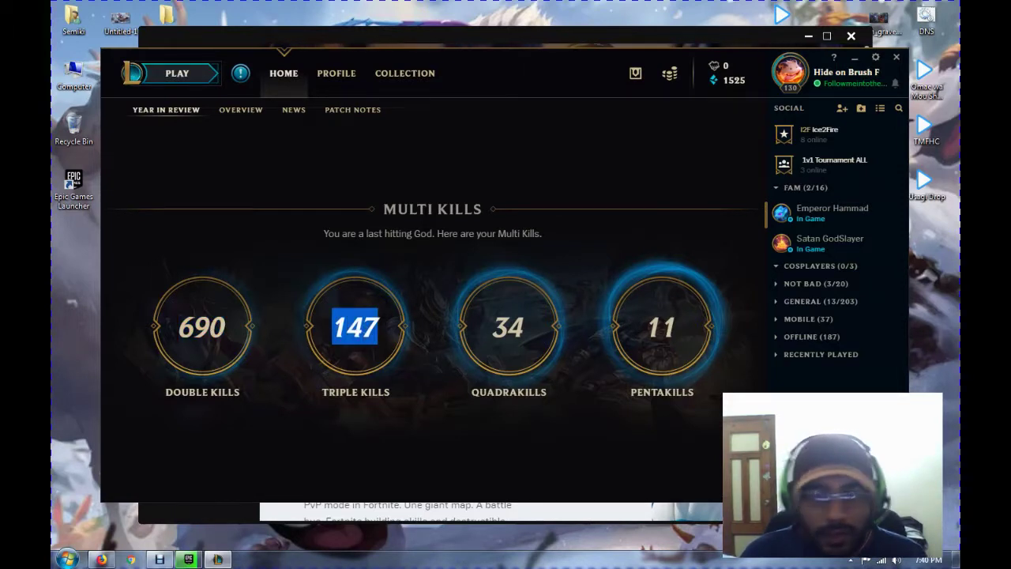
{"action": "left_click_drag", "start_coordinate": [491, 327], "coordinate": [524, 327]}
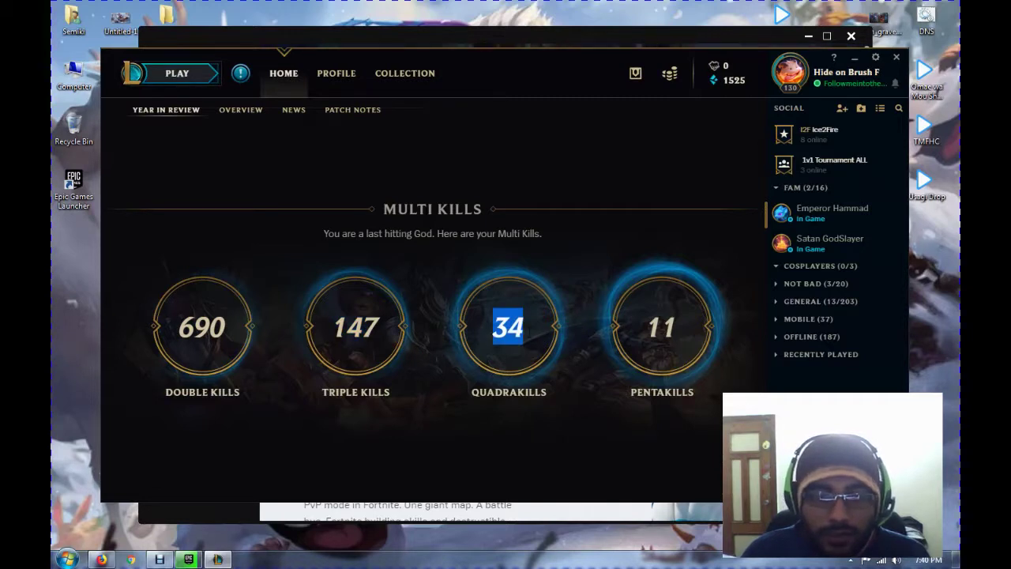
Highlight the pentakill figure, check Fortnite's verification in the Epic Games Launcher and return to League of Legends.
{"action": "left_click_drag", "start_coordinate": [646, 327], "coordinate": [677, 327]}
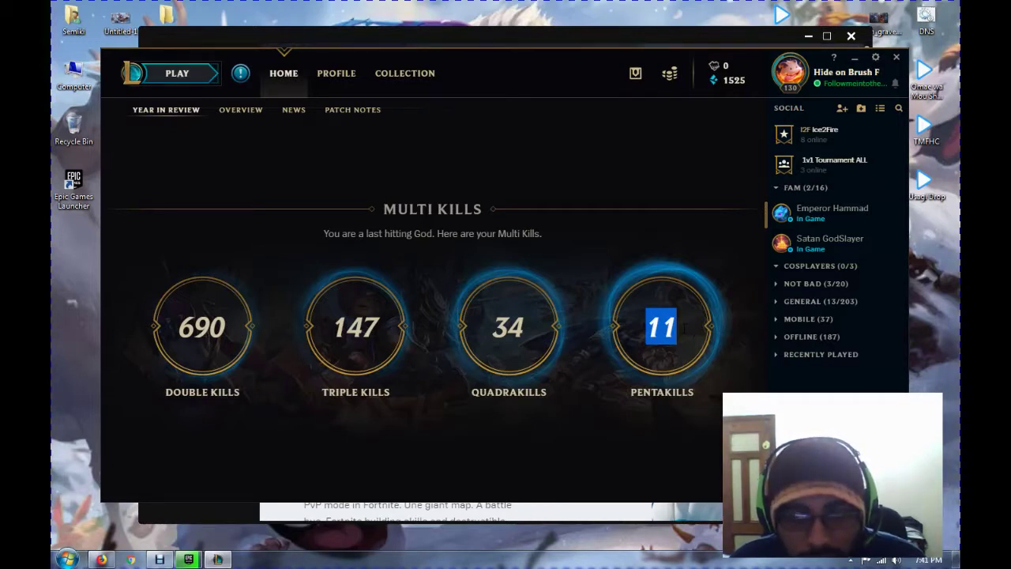
{"action": "left_click", "coordinate": [664, 354]}
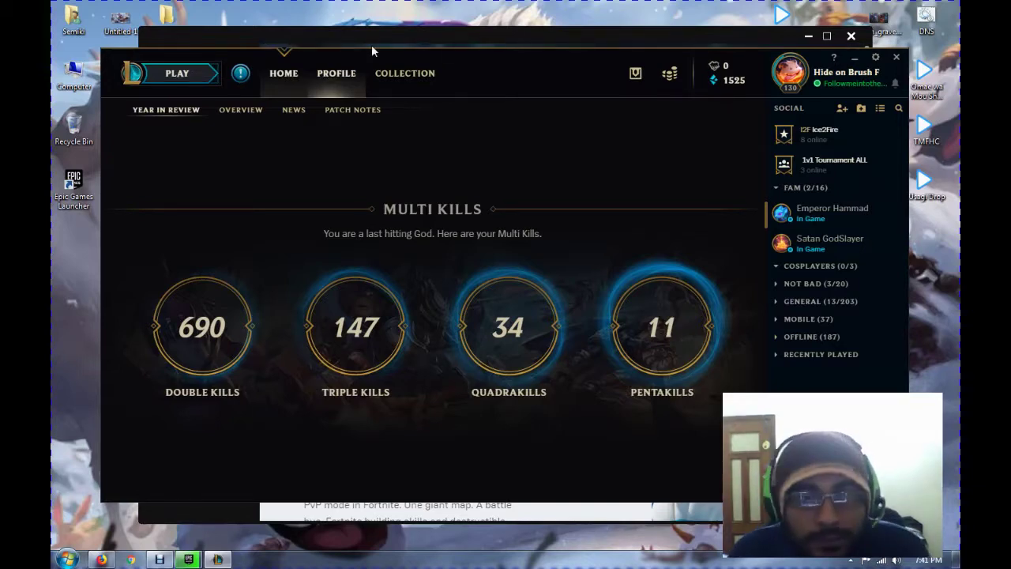
{"action": "left_click", "coordinate": [466, 35]}
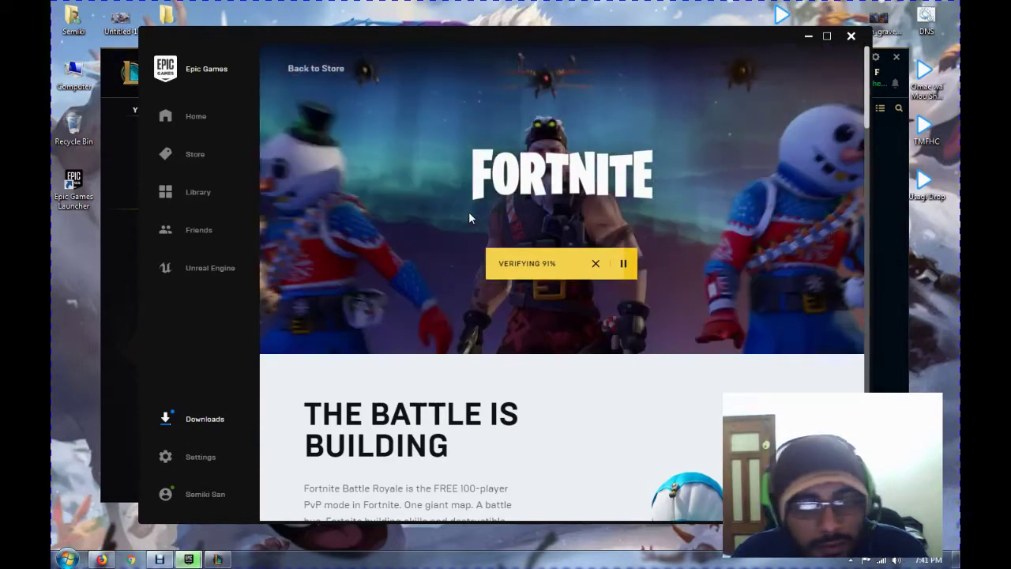
{"action": "key", "text": "alt+Tab"}
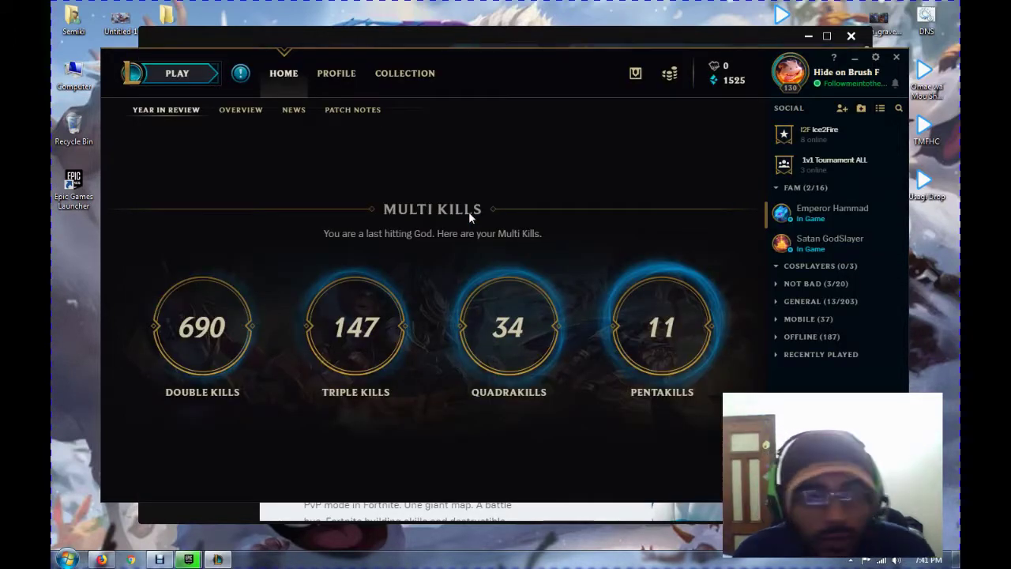
Examine the Honor section of the Year in Review, highlighting the GG <3, Great Shotcalling and Stayed Cool percentages.
{"action": "scroll", "coordinate": [444, 287], "scroll_direction": "down", "scroll_amount": 10}
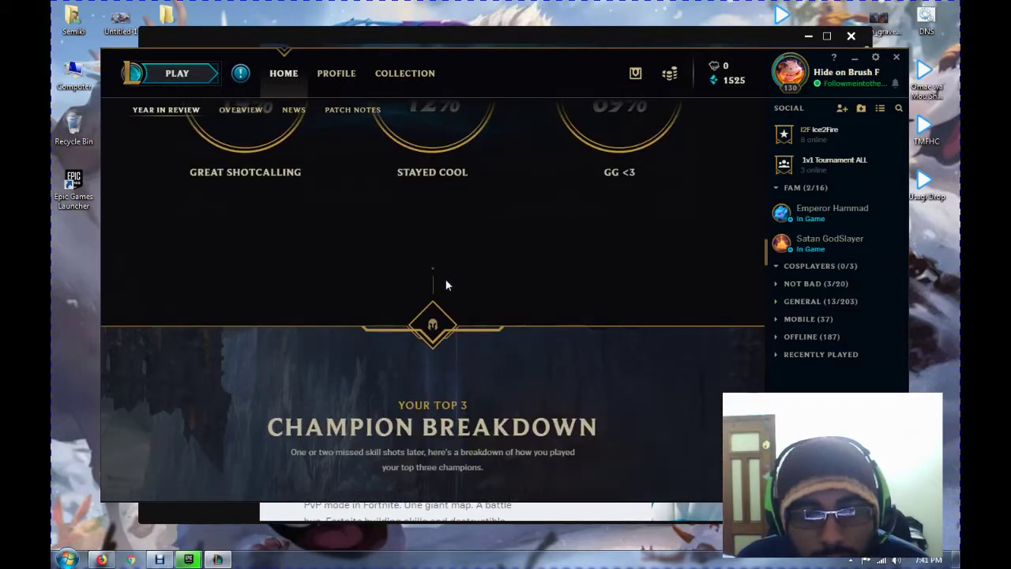
{"action": "scroll", "coordinate": [446, 284], "scroll_direction": "up", "scroll_amount": 3}
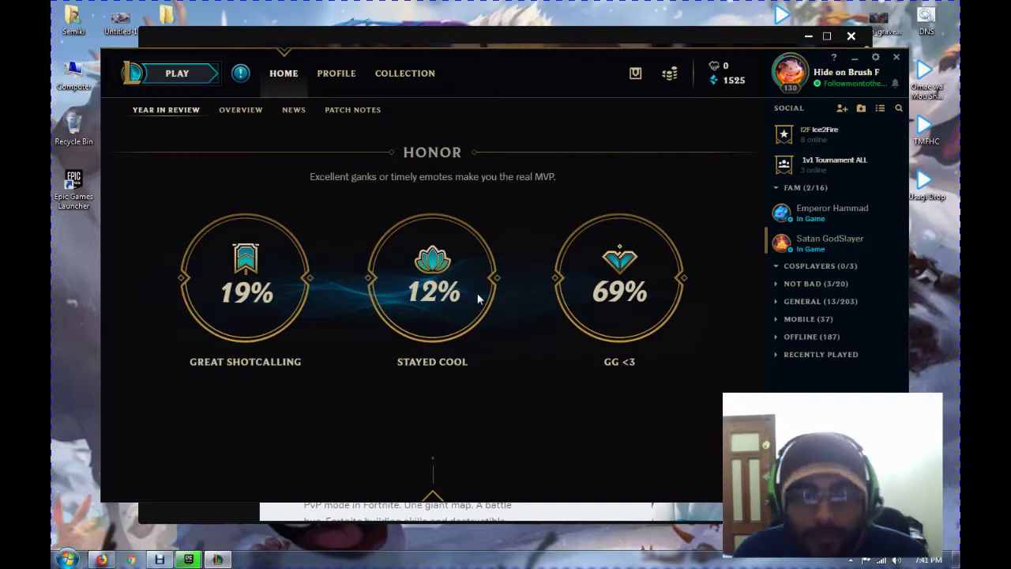
{"action": "left_click_drag", "start_coordinate": [592, 292], "coordinate": [648, 294]}
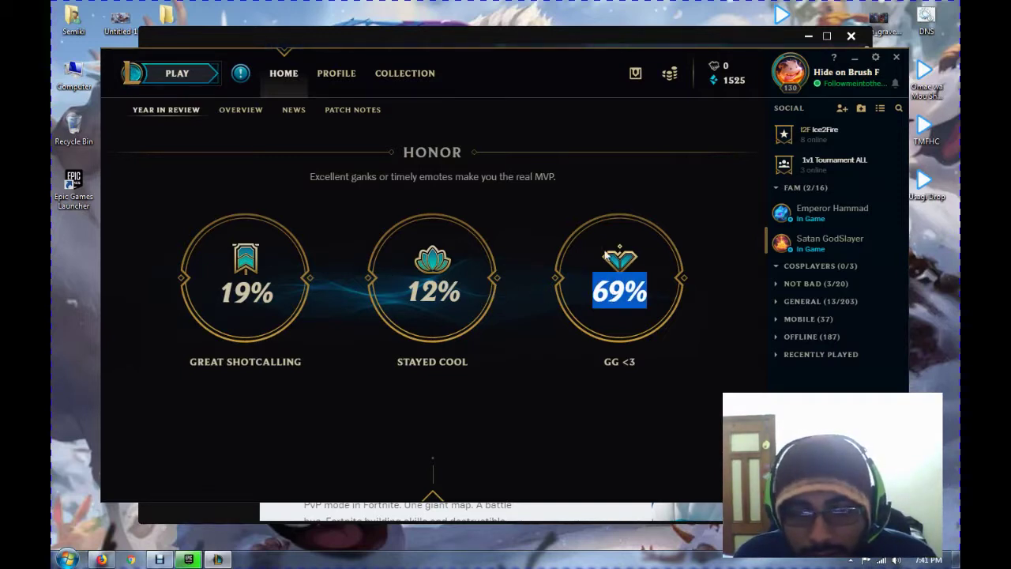
{"action": "left_click", "coordinate": [624, 353]}
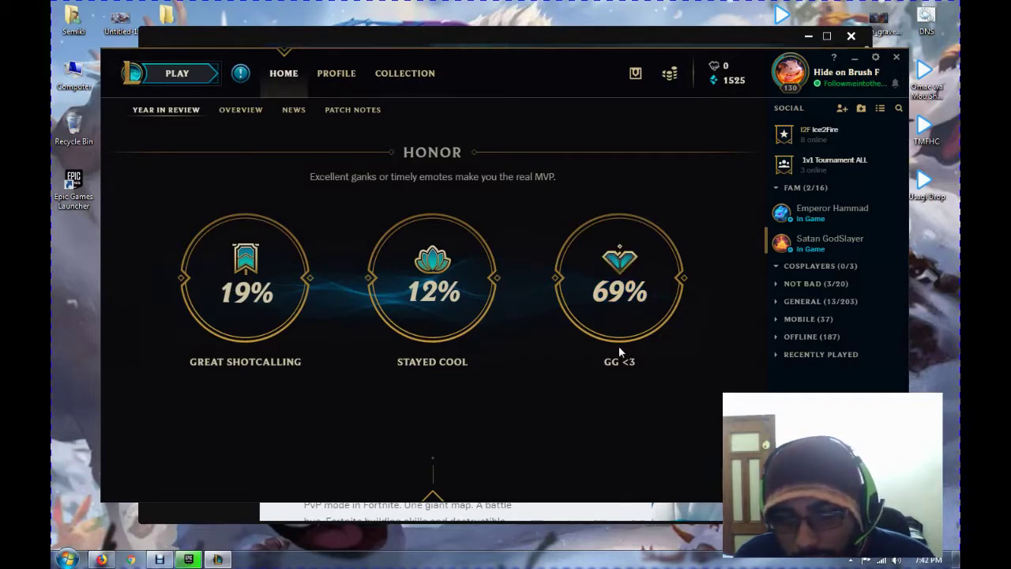
{"action": "left_click_drag", "start_coordinate": [233, 245], "coordinate": [274, 304]}
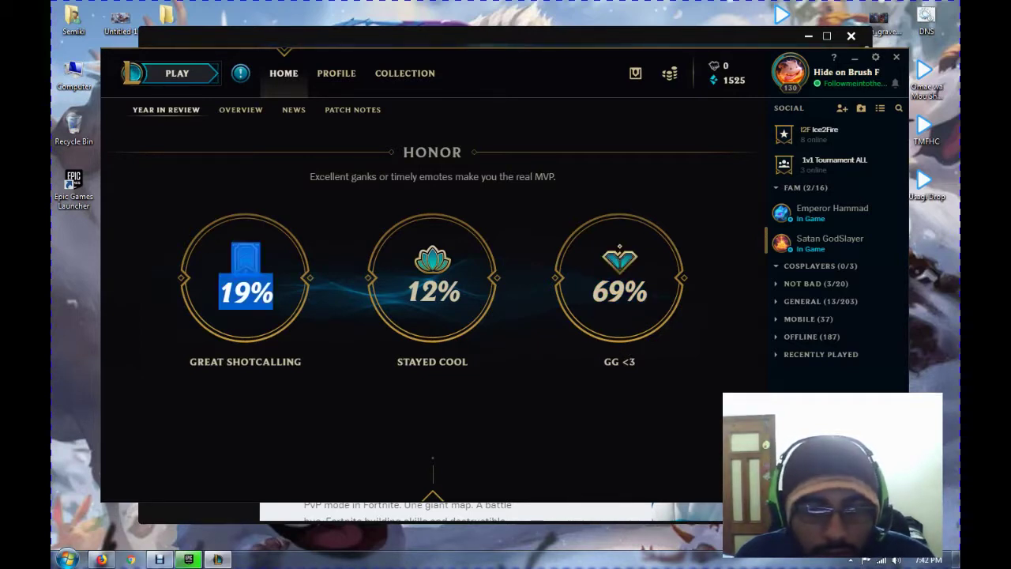
{"action": "left_click_drag", "start_coordinate": [410, 246], "coordinate": [461, 308]}
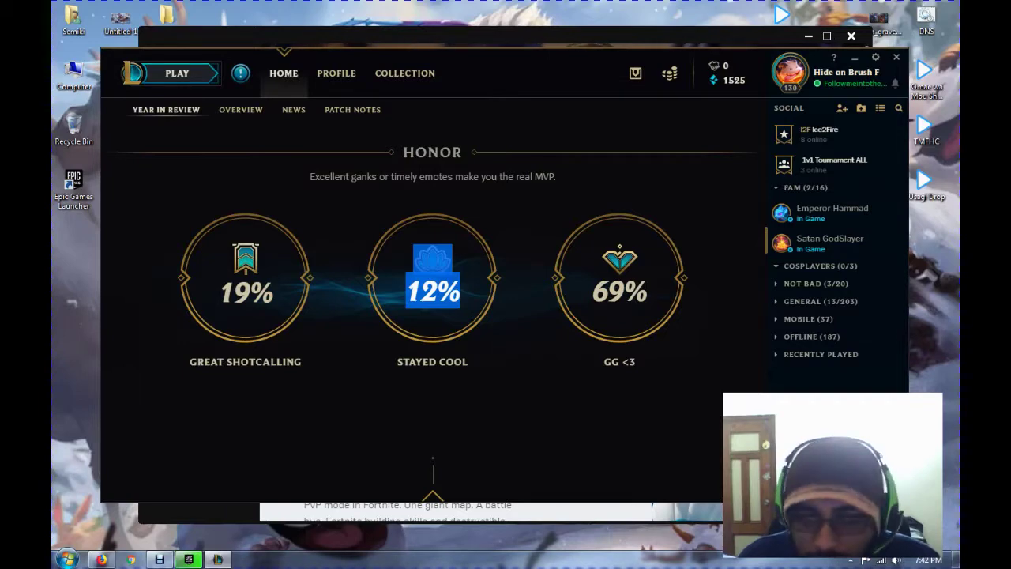
{"action": "left_click", "coordinate": [505, 333]}
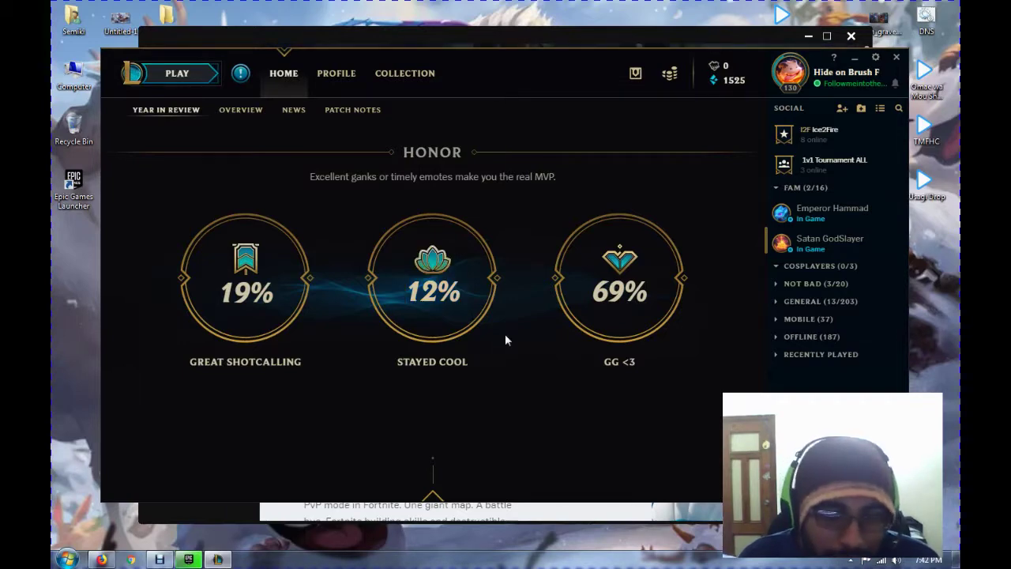
Examine the Champion Breakdown stats for the top three champions, Garen, Fiora and Udyr.
{"action": "scroll", "coordinate": [504, 333], "scroll_direction": "down", "scroll_amount": 5}
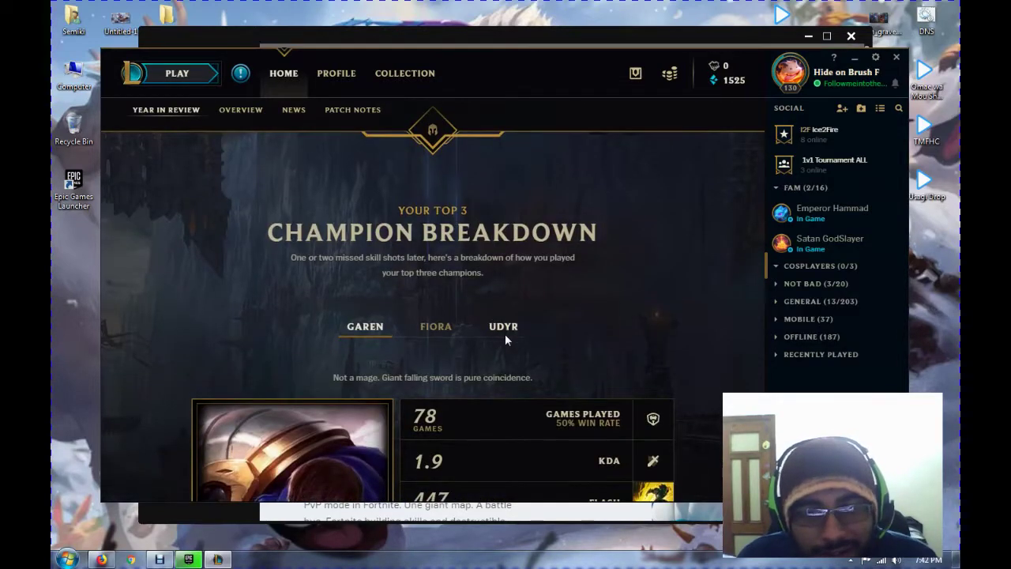
{"action": "scroll", "coordinate": [504, 333], "scroll_direction": "down", "scroll_amount": 3}
{"action": "scroll", "coordinate": [505, 339], "scroll_direction": "down", "scroll_amount": 2}
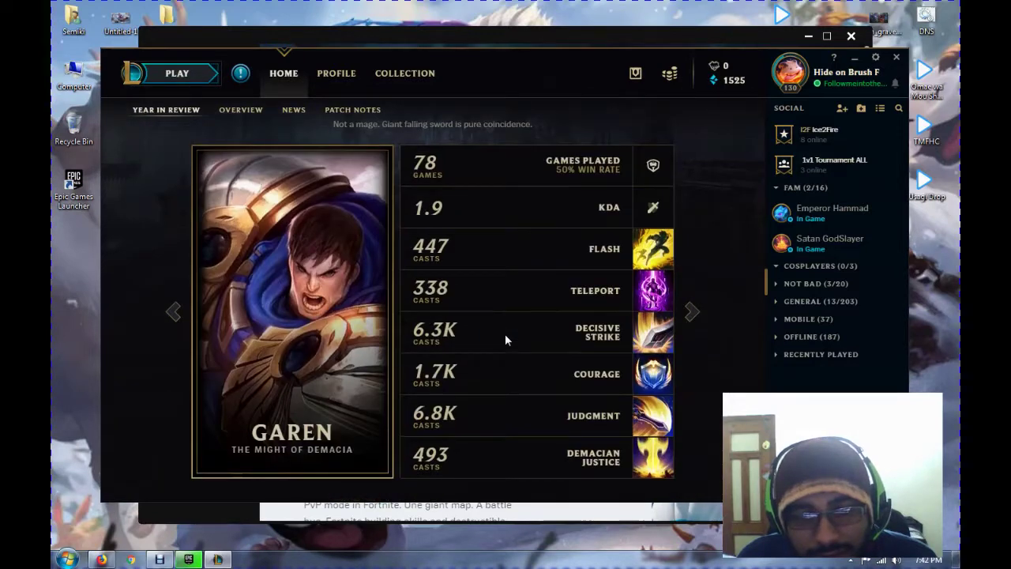
{"action": "scroll", "coordinate": [504, 340], "scroll_direction": "up", "scroll_amount": 2}
{"action": "scroll", "coordinate": [505, 340], "scroll_direction": "down", "scroll_amount": 1}
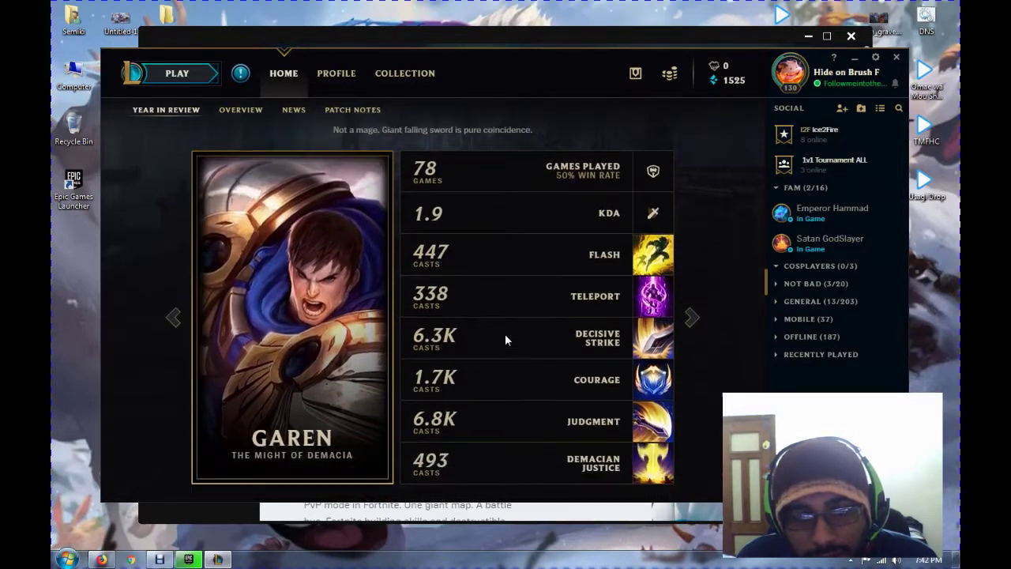
{"action": "left_click", "coordinate": [691, 319]}
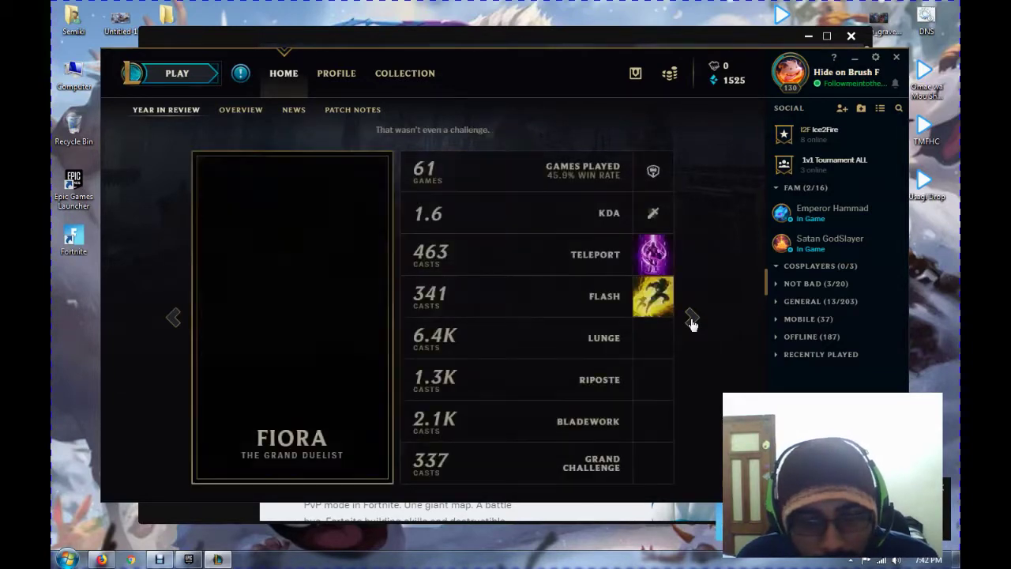
{"action": "left_click", "coordinate": [691, 318]}
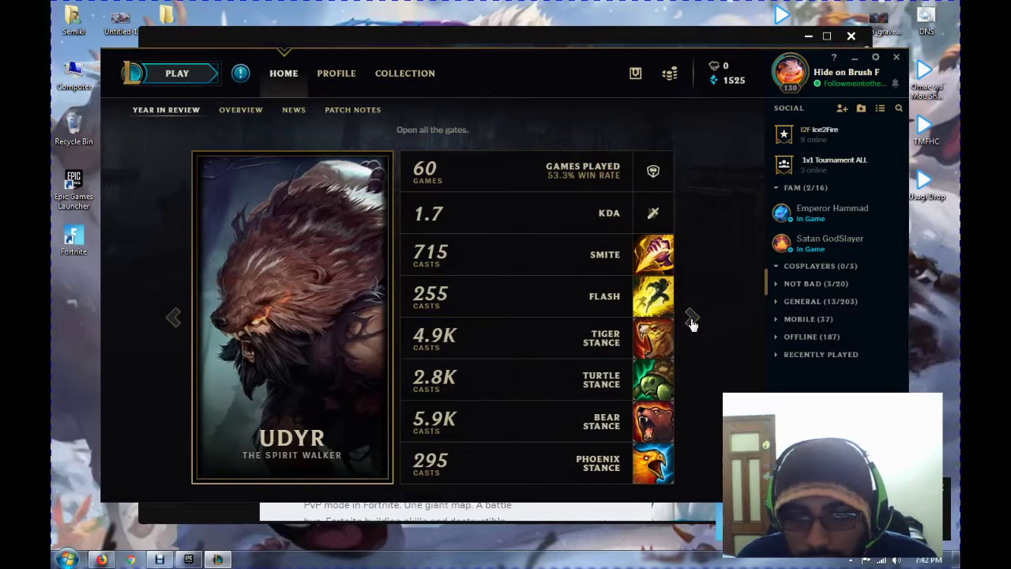
Review the All the Damage section and go through every card of the Best & Worst carousel.
{"action": "scroll", "coordinate": [695, 316], "scroll_direction": "down", "scroll_amount": 5}
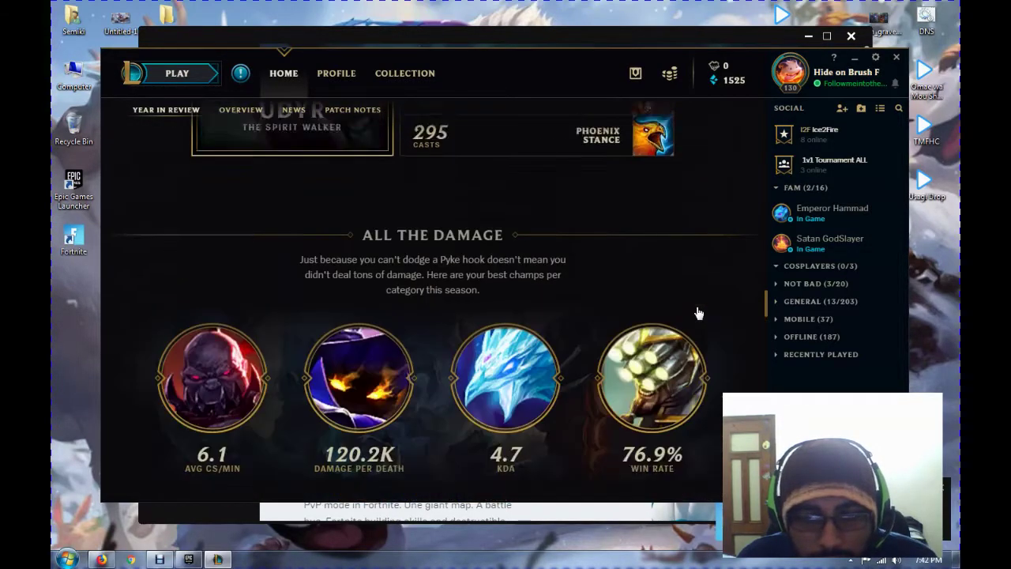
{"action": "scroll", "coordinate": [697, 314], "scroll_direction": "down", "scroll_amount": 1}
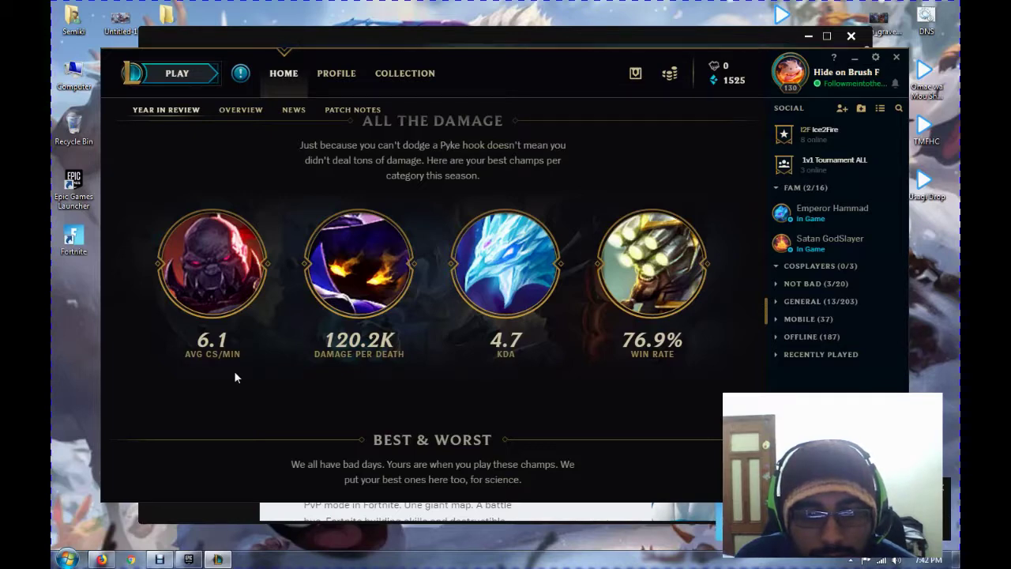
{"action": "scroll", "coordinate": [319, 354], "scroll_direction": "down", "scroll_amount": 4}
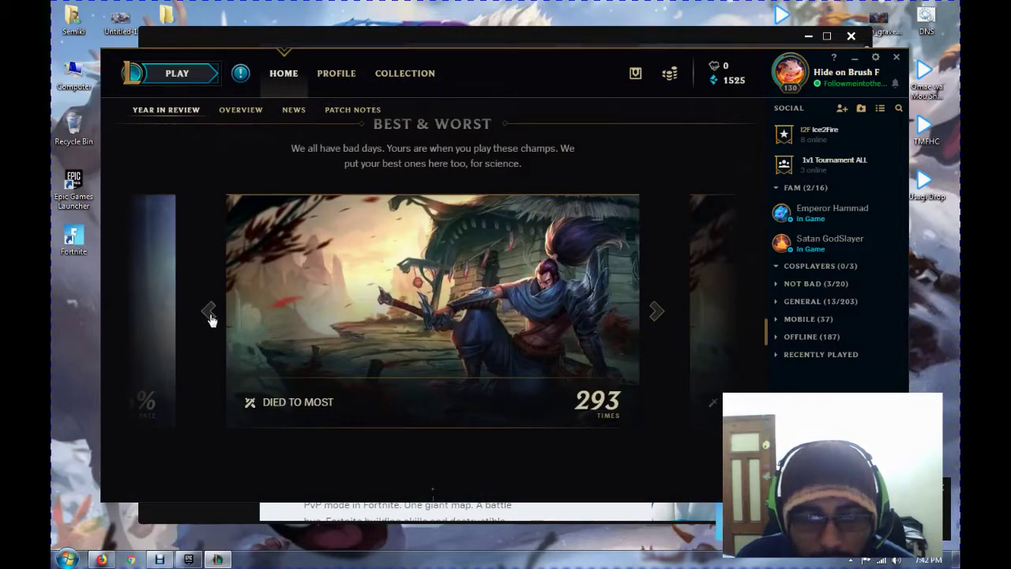
{"action": "left_click", "coordinate": [657, 313]}
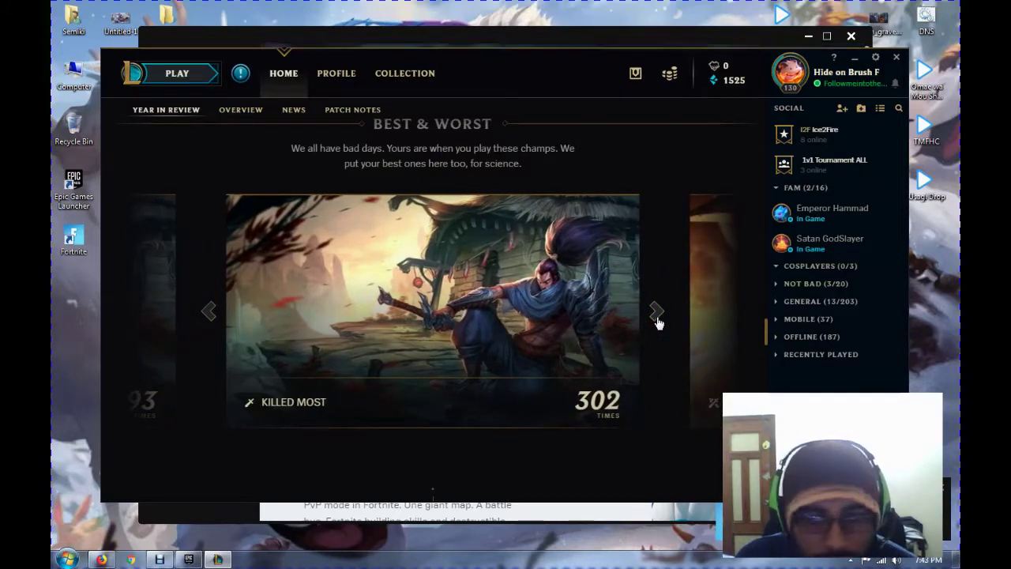
{"action": "left_click", "coordinate": [658, 316]}
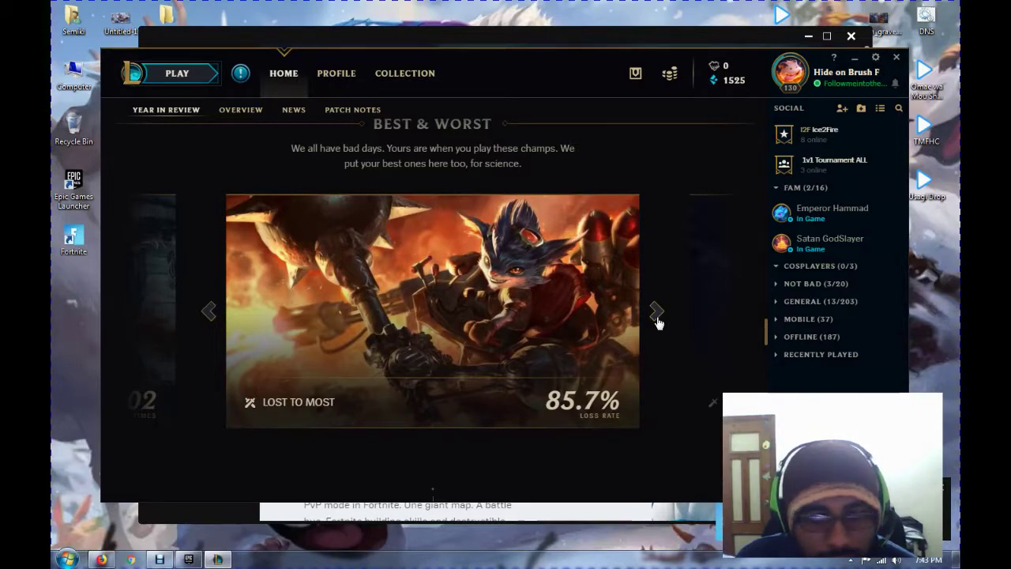
{"action": "left_click", "coordinate": [657, 316]}
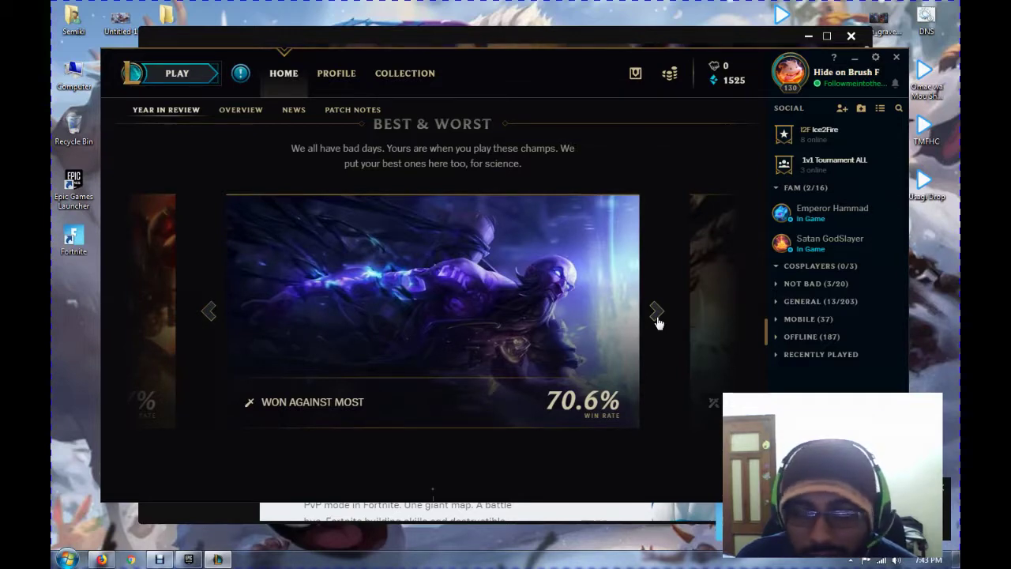
{"action": "left_click", "coordinate": [655, 313]}
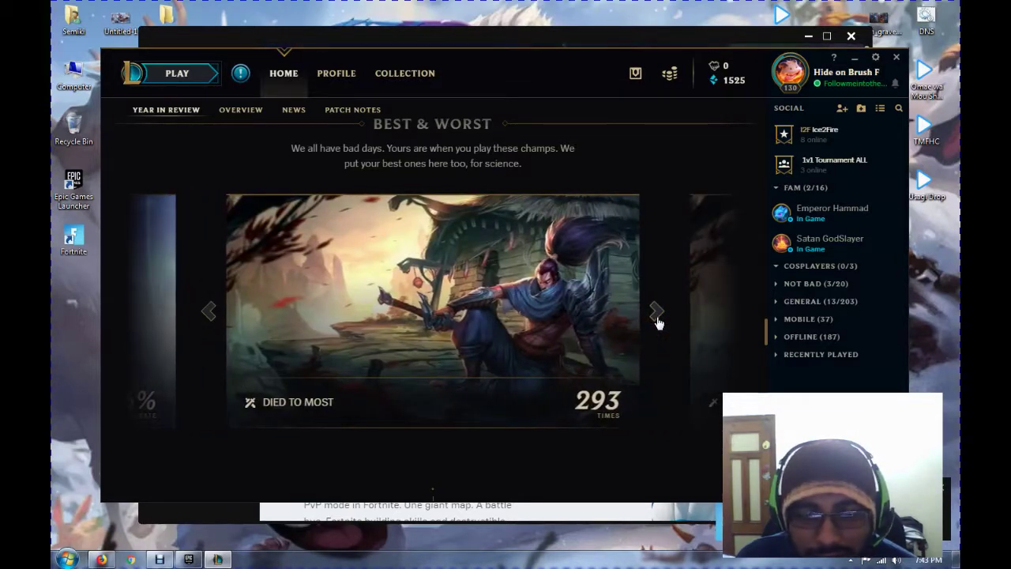
Compare the Top and Jungle playrates and stats against Bronze Players in the Position Breakdown.
{"action": "scroll", "coordinate": [419, 271], "scroll_direction": "down", "scroll_amount": 3}
{"action": "scroll", "coordinate": [421, 271], "scroll_direction": "down", "scroll_amount": 4}
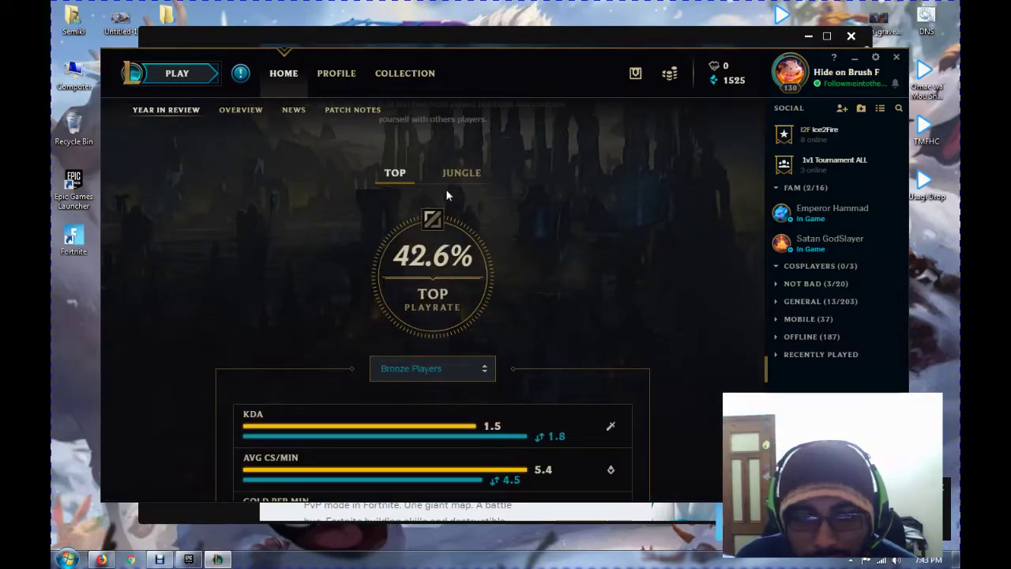
{"action": "scroll", "coordinate": [536, 241], "scroll_direction": "down", "scroll_amount": 5}
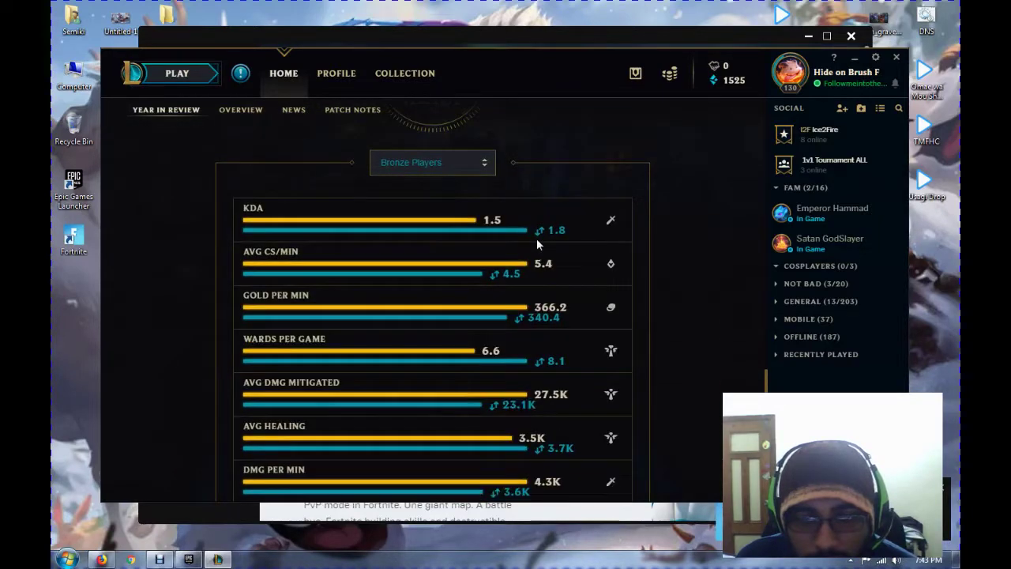
{"action": "scroll", "coordinate": [537, 238], "scroll_direction": "down", "scroll_amount": 2}
{"action": "scroll", "coordinate": [536, 238], "scroll_direction": "up", "scroll_amount": 5}
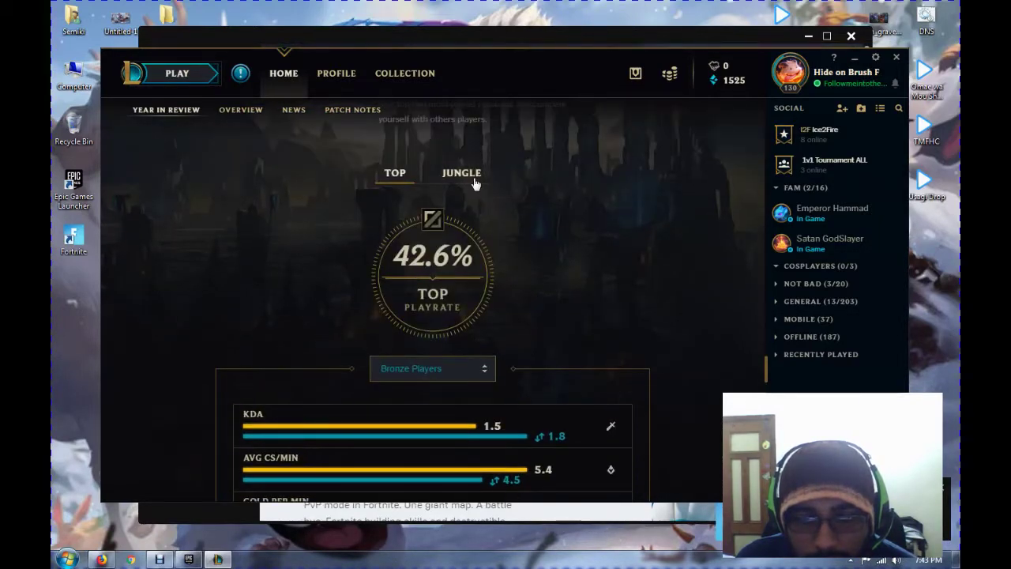
{"action": "left_click", "coordinate": [461, 173]}
{"action": "scroll", "coordinate": [522, 250], "scroll_direction": "down", "scroll_amount": 1}
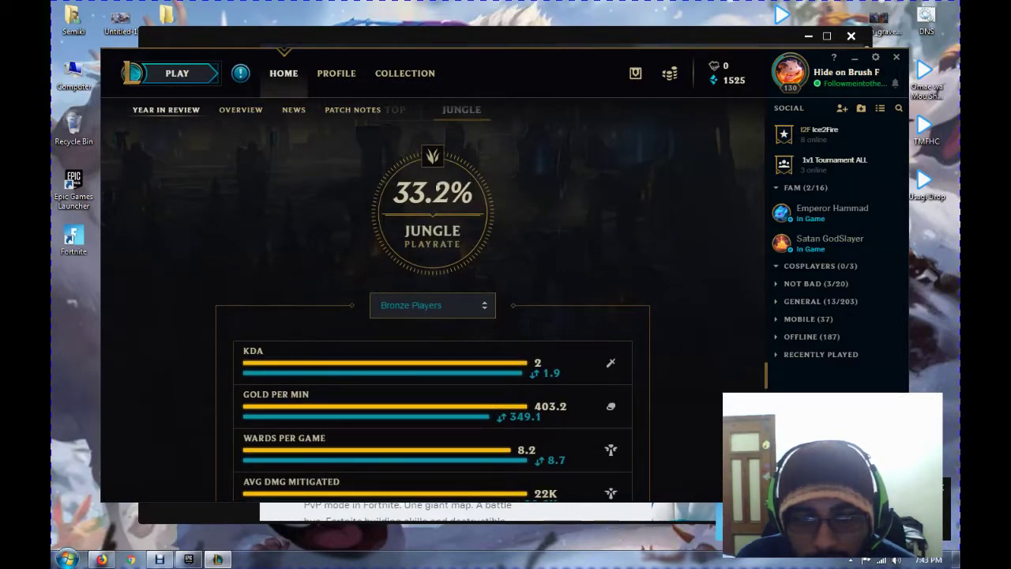
{"action": "scroll", "coordinate": [400, 237], "scroll_direction": "up", "scroll_amount": 2}
{"action": "left_click", "coordinate": [398, 236]}
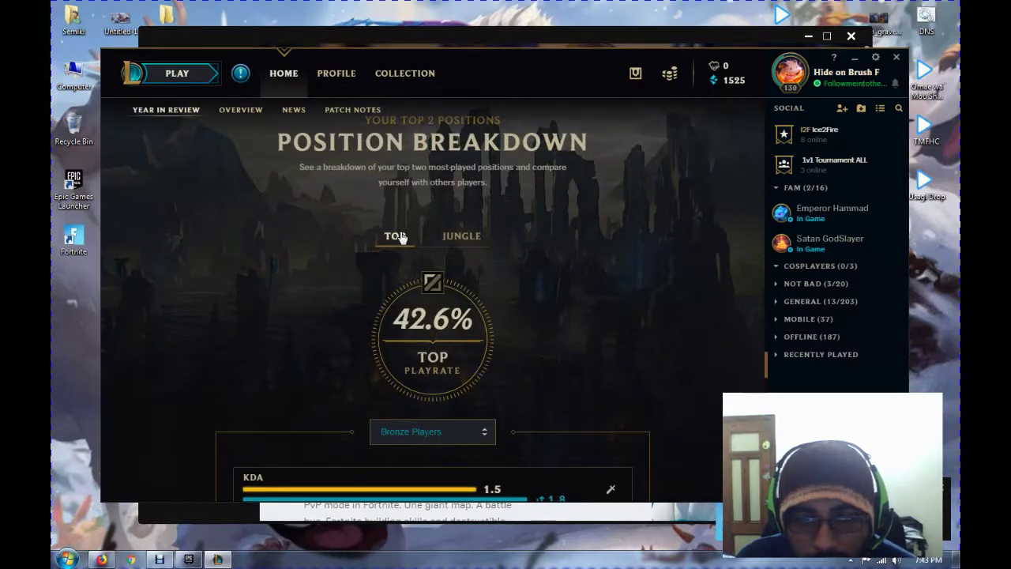
{"action": "left_click", "coordinate": [470, 239]}
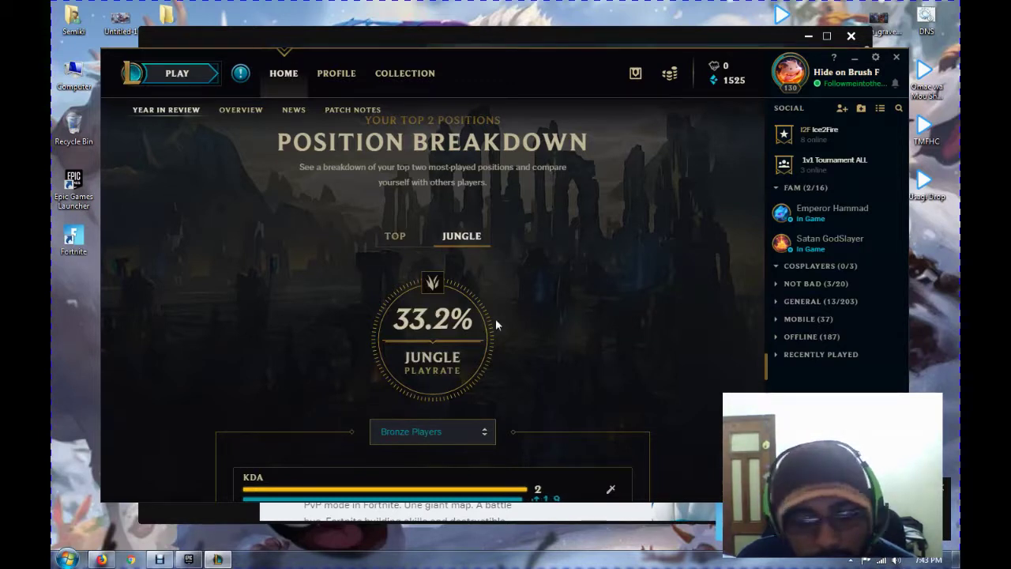
Compare the most played champions for the Jungle and Top positions, ending on the Jungle view.
{"action": "scroll", "coordinate": [496, 324], "scroll_direction": "down", "scroll_amount": 3}
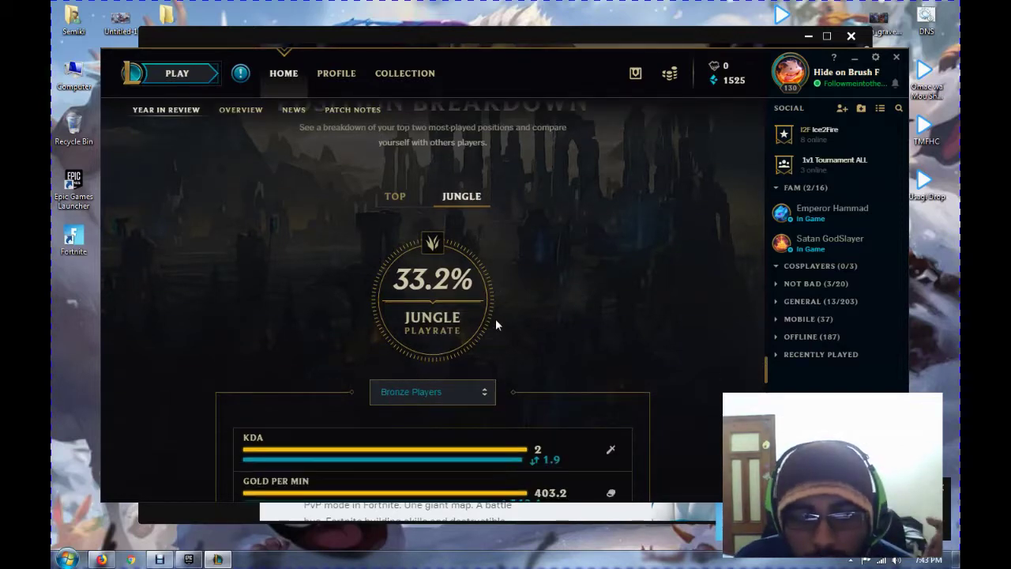
{"action": "scroll", "coordinate": [495, 318], "scroll_direction": "down", "scroll_amount": 5}
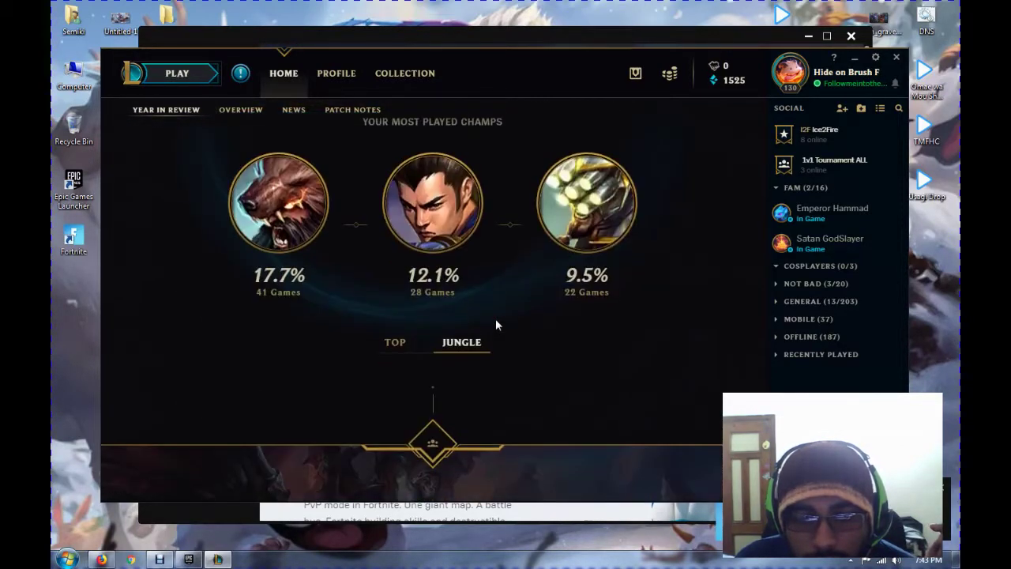
{"action": "scroll", "coordinate": [474, 312], "scroll_direction": "up", "scroll_amount": 1}
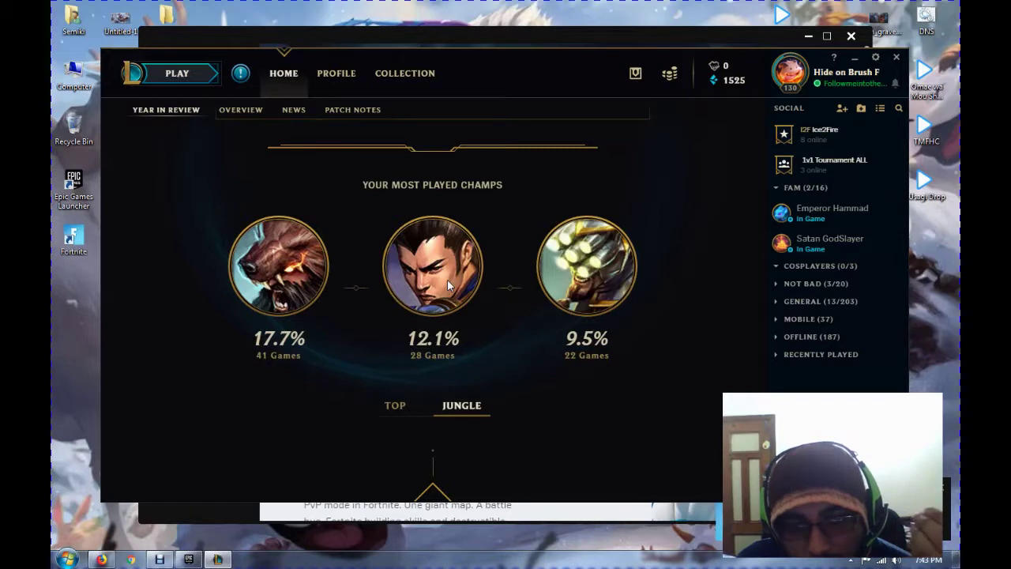
{"action": "left_click", "coordinate": [395, 405]}
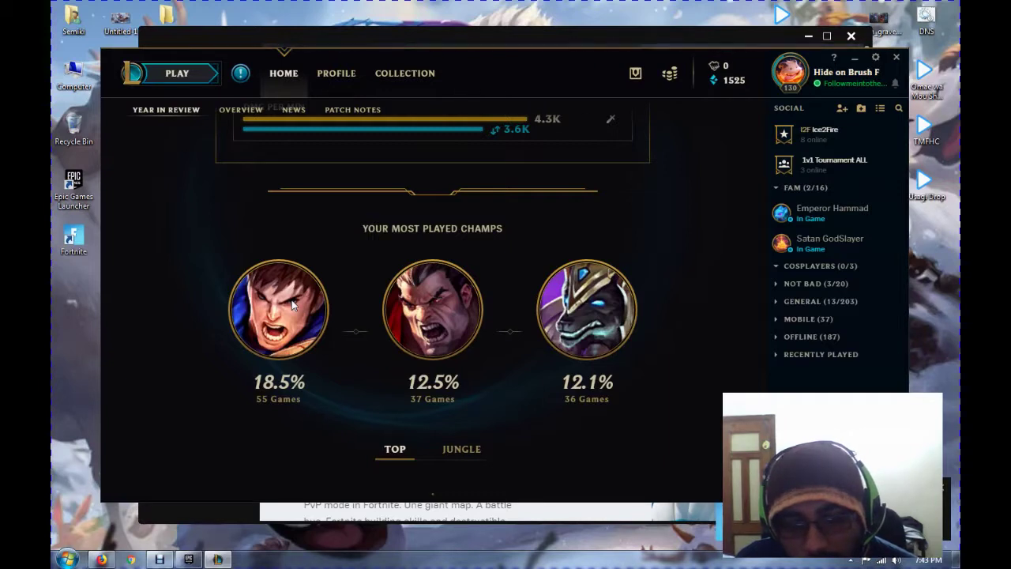
{"action": "left_click", "coordinate": [466, 448]}
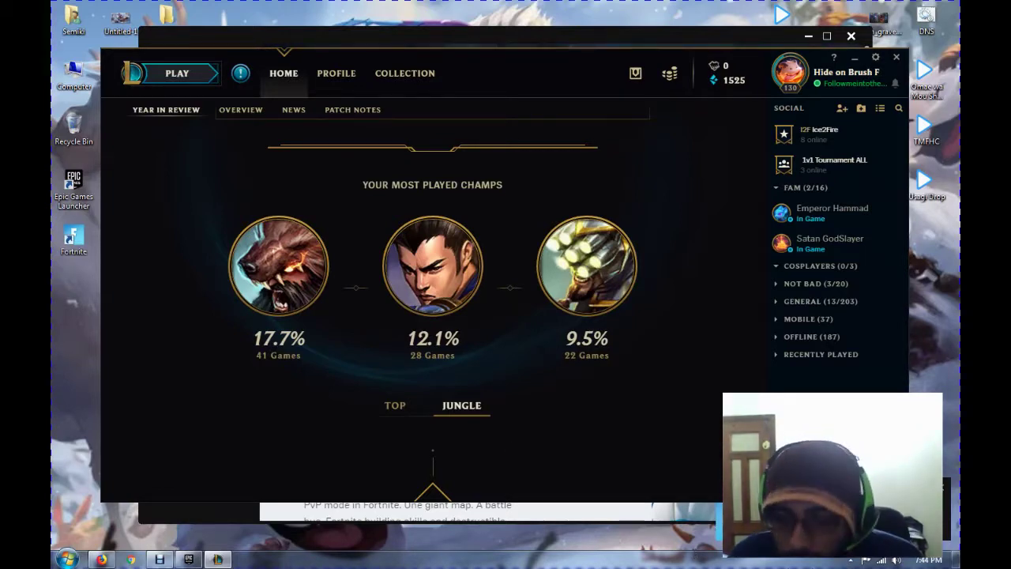
Switch to the Epic Games Launcher to check the state of the Fortnite installation.
{"action": "left_click", "coordinate": [509, 509]}
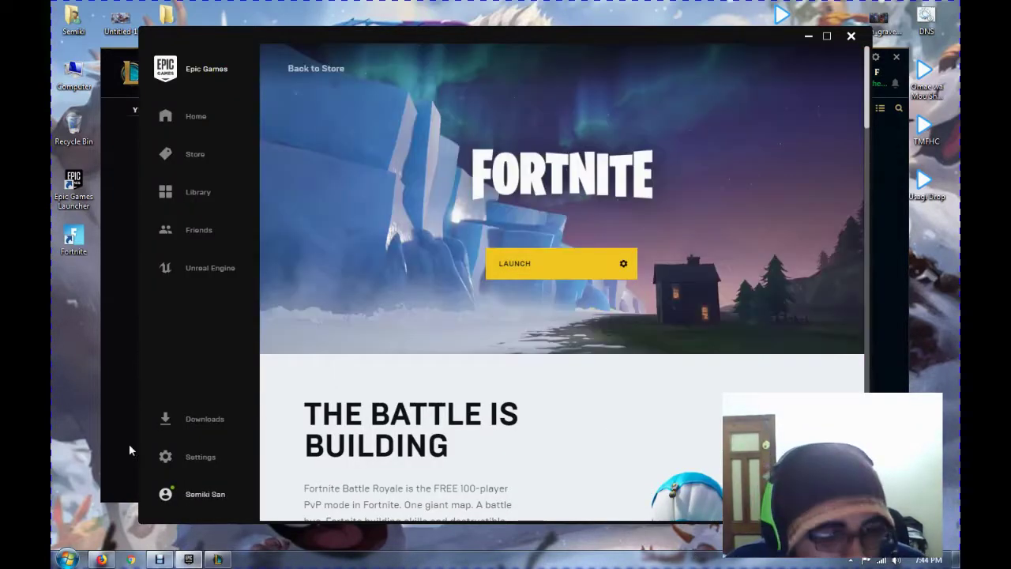
Open Fortnite's page from the launcher's game library and launch the game.
{"action": "left_click", "coordinate": [190, 192]}
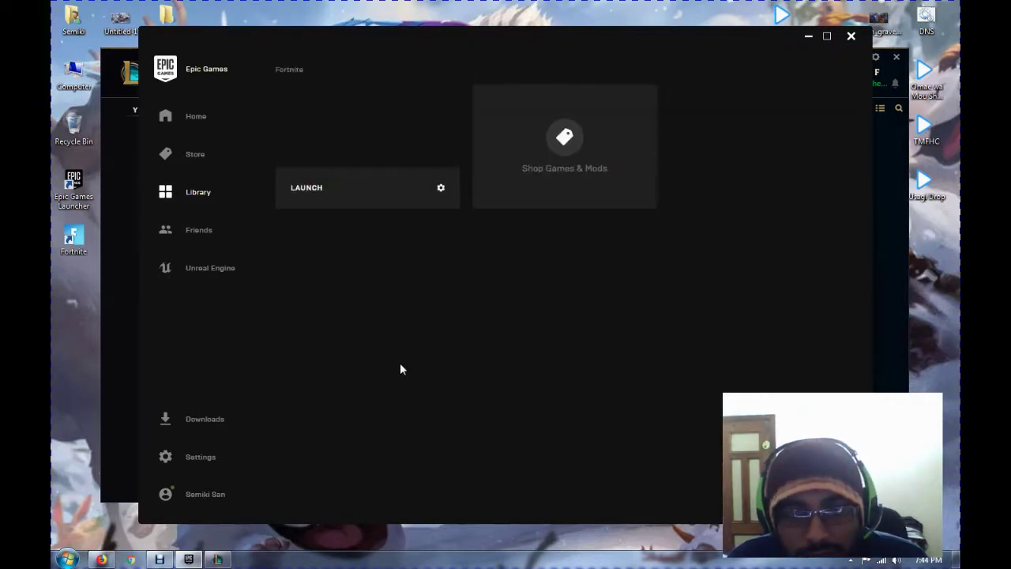
{"action": "left_click", "coordinate": [367, 126]}
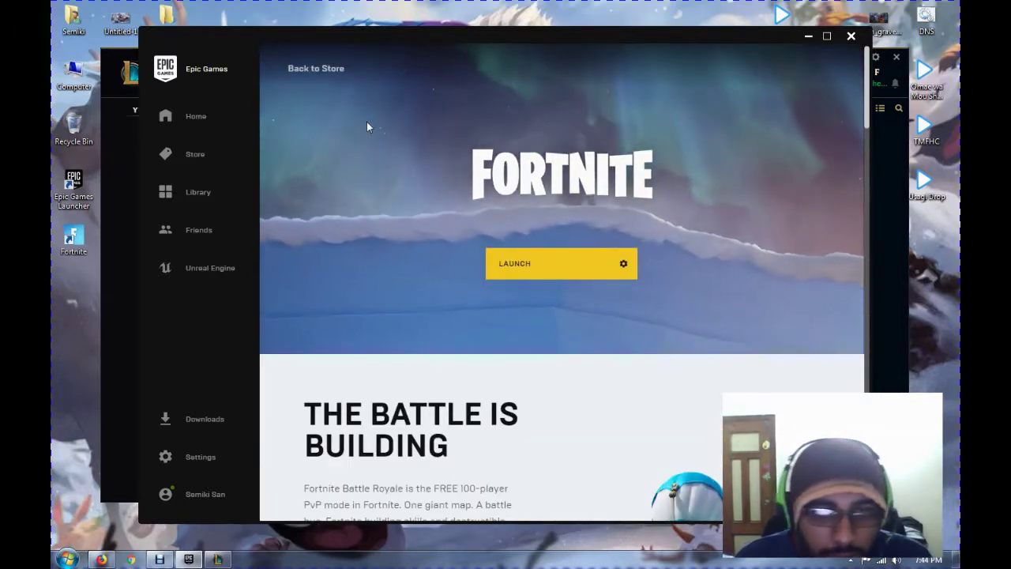
{"action": "left_click", "coordinate": [509, 271]}
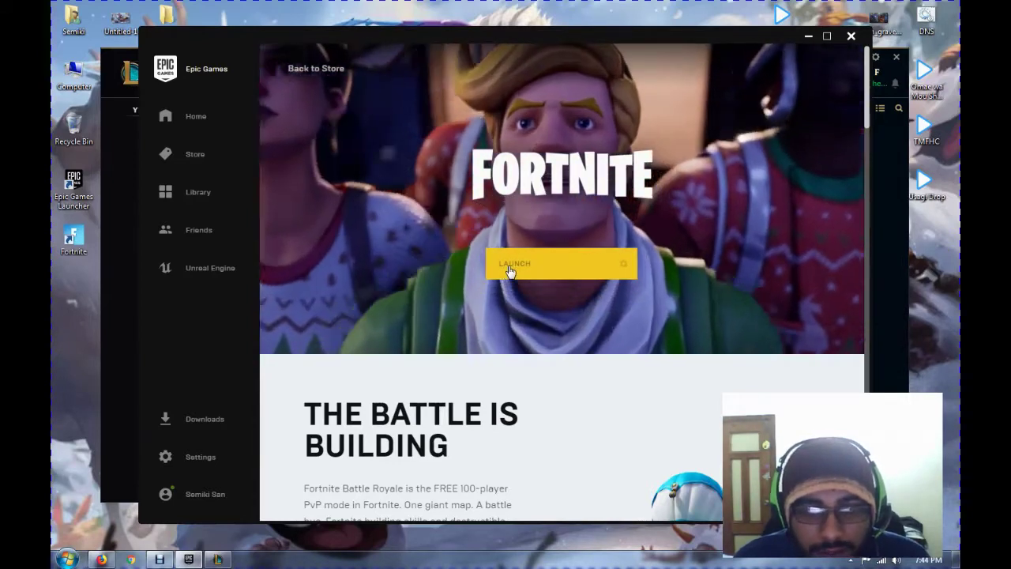
Exit the League of Legends client and return to the starting Fortnite game.
{"action": "left_click", "coordinate": [117, 281]}
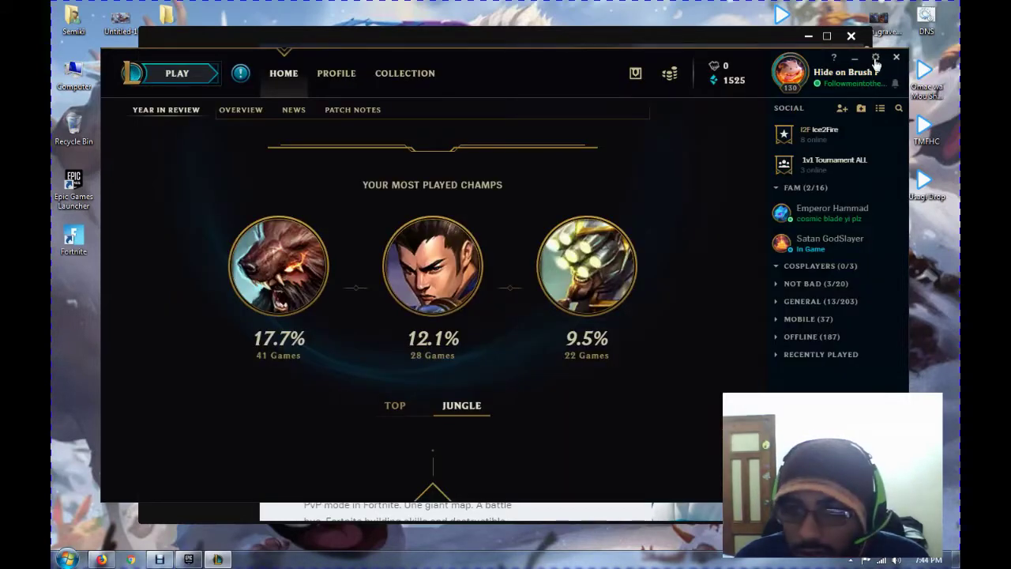
{"action": "key", "text": "alt+F4"}
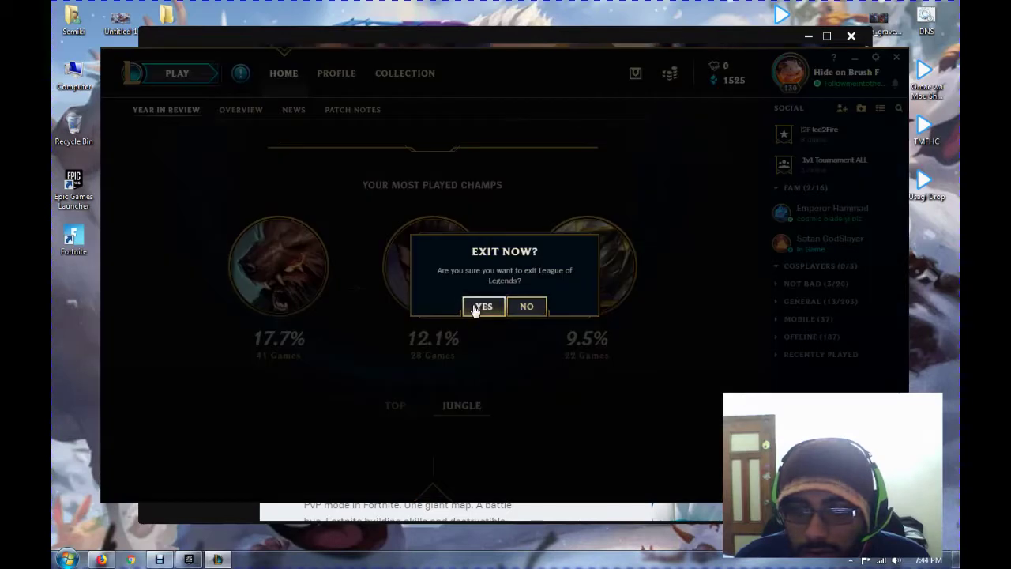
{"action": "left_click", "coordinate": [477, 305]}
{"action": "left_click", "coordinate": [507, 261]}
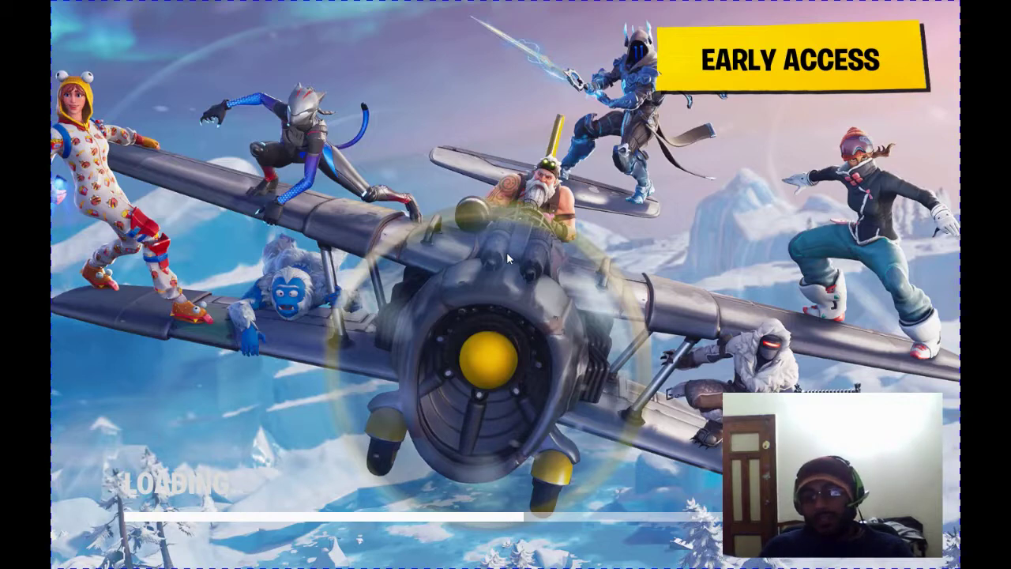
Switch to Firefox, subscribe to the open YouTube channel with its notification bell on, and unsubscribe from it again.
{"action": "key", "text": "alt+Tab"}
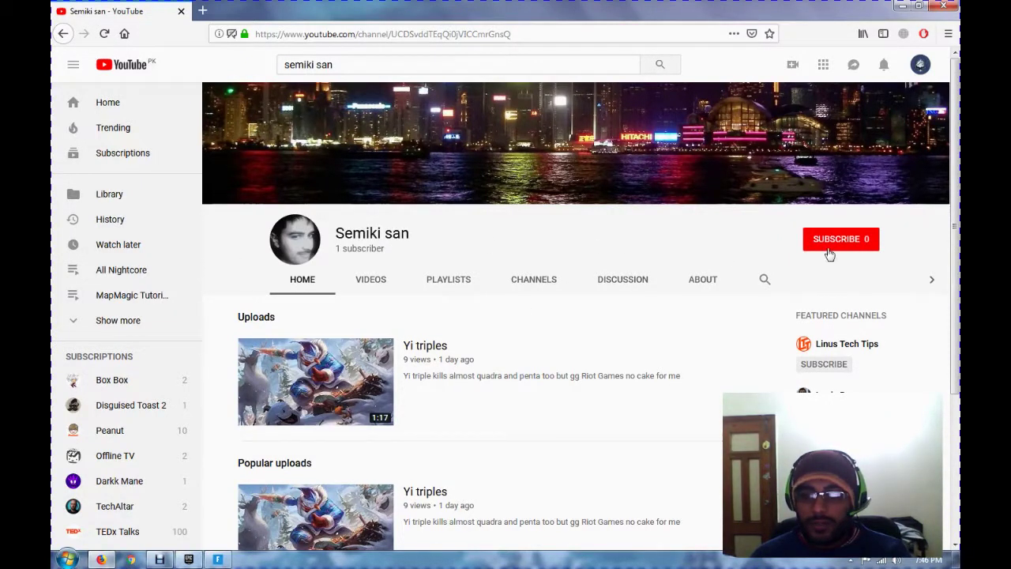
{"action": "double_click", "coordinate": [862, 261]}
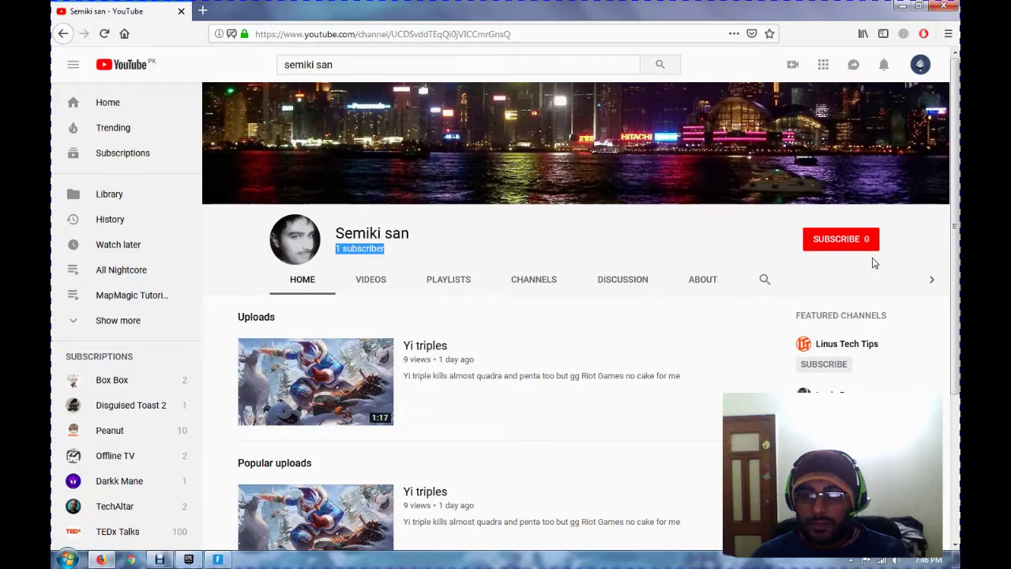
{"action": "left_click", "coordinate": [803, 239]}
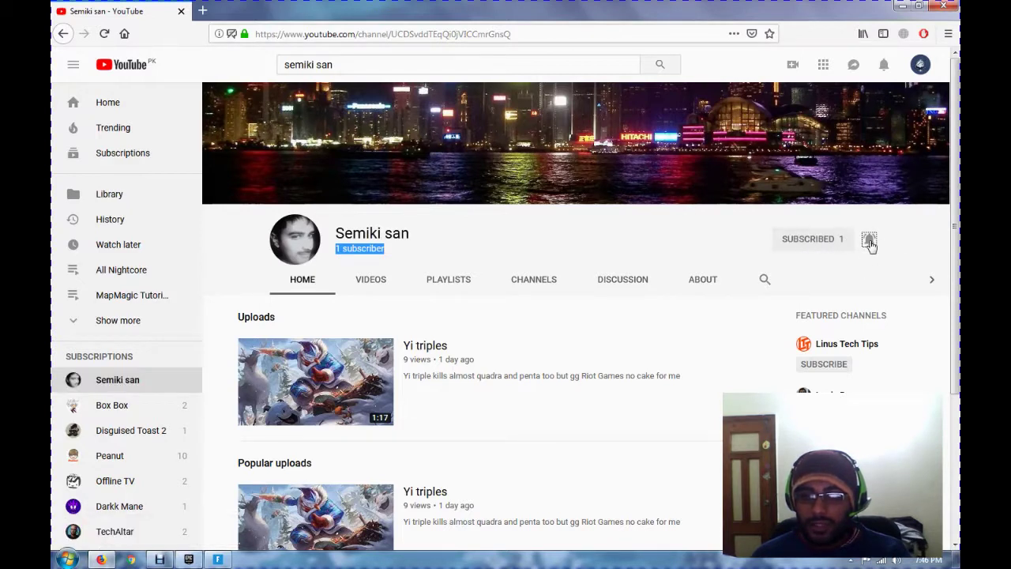
{"action": "left_click", "coordinate": [868, 241]}
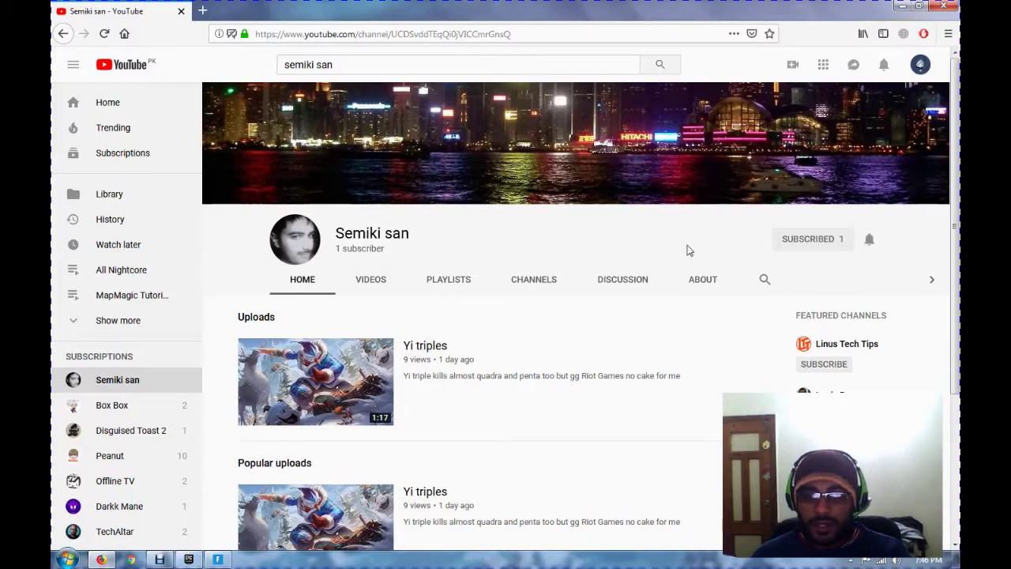
{"action": "left_click", "coordinate": [813, 238]}
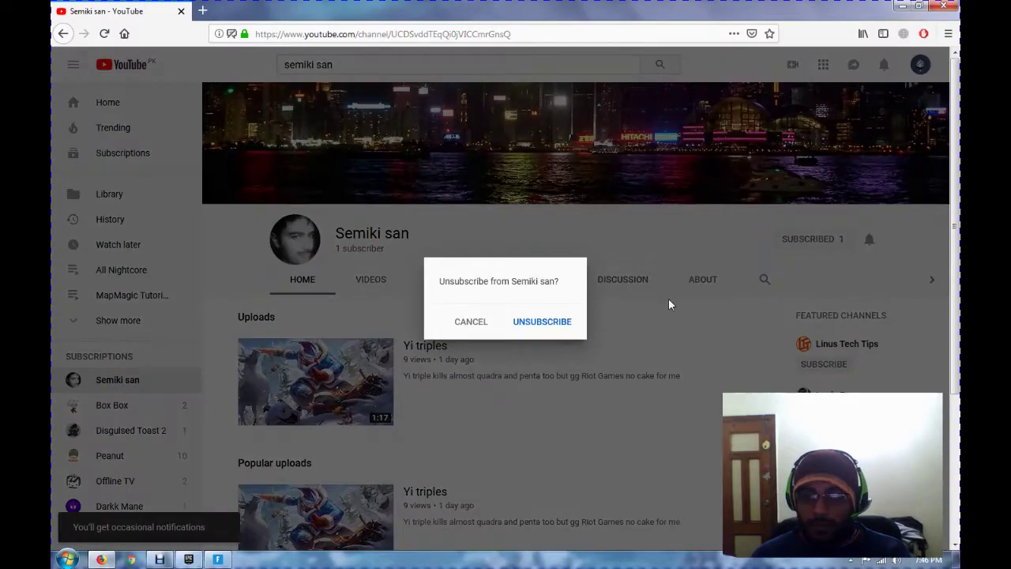
{"action": "left_click", "coordinate": [557, 322]}
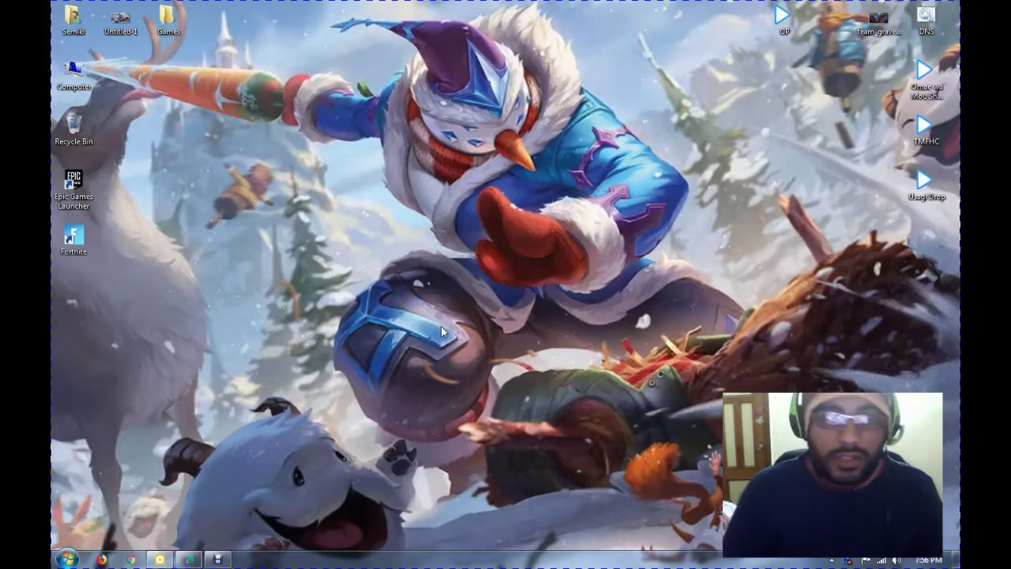
Open the file location of the Epic Games Launcher desktop shortcut.
{"action": "right_click", "coordinate": [77, 236]}
{"action": "key", "text": "Escape"}
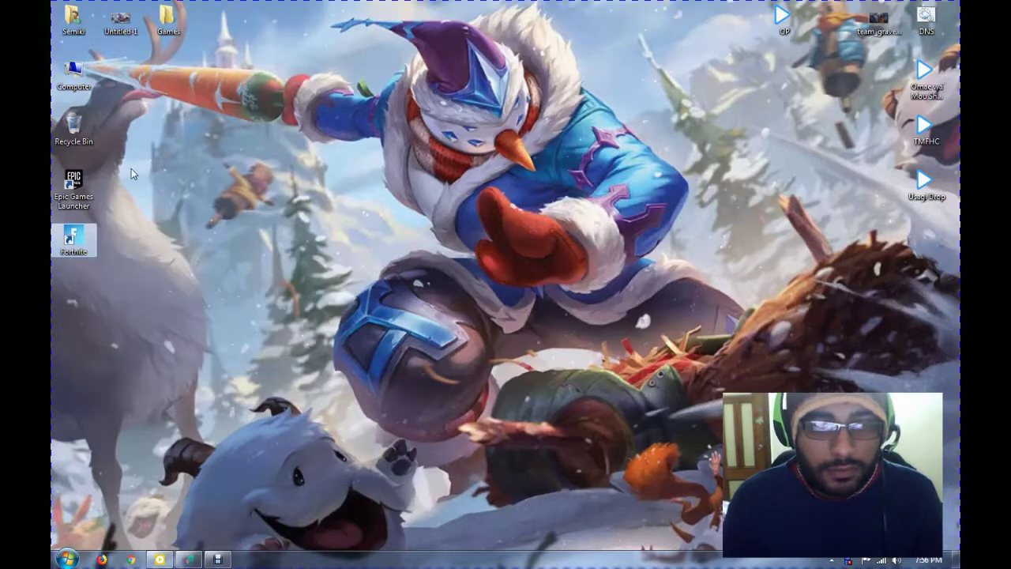
{"action": "right_click", "coordinate": [69, 172]}
{"action": "left_click", "coordinate": [158, 212]}
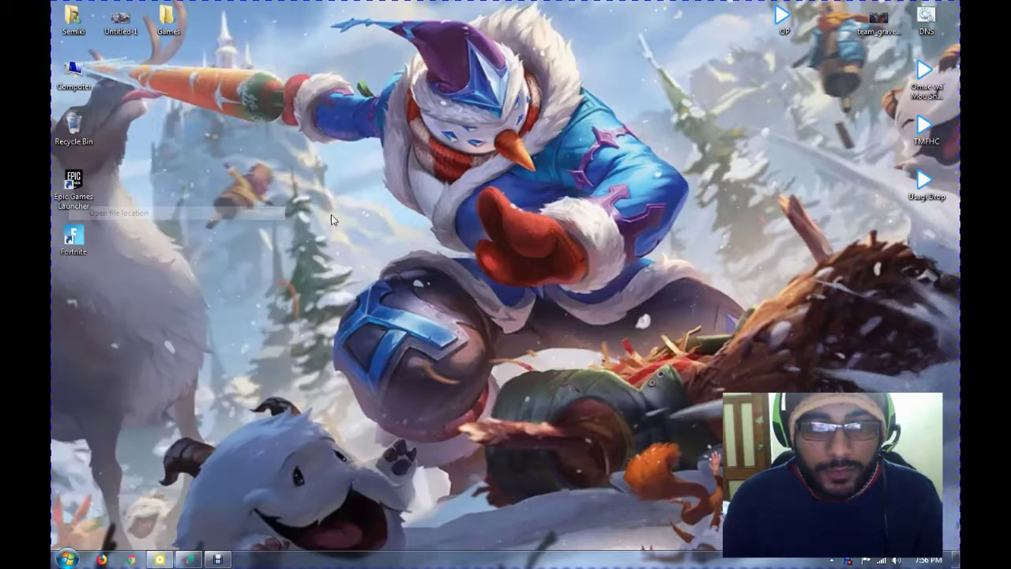
Browse from the Computer view to C:\Program Files\Epic Games and open the Fortnite folder inside it.
{"action": "left_click", "coordinate": [338, 38]}
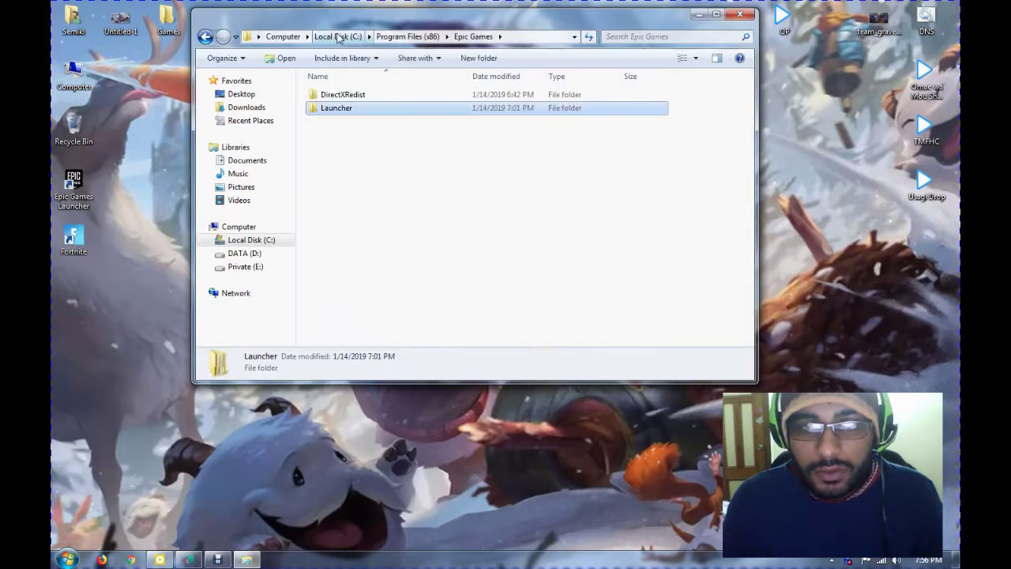
{"action": "left_click", "coordinate": [282, 37]}
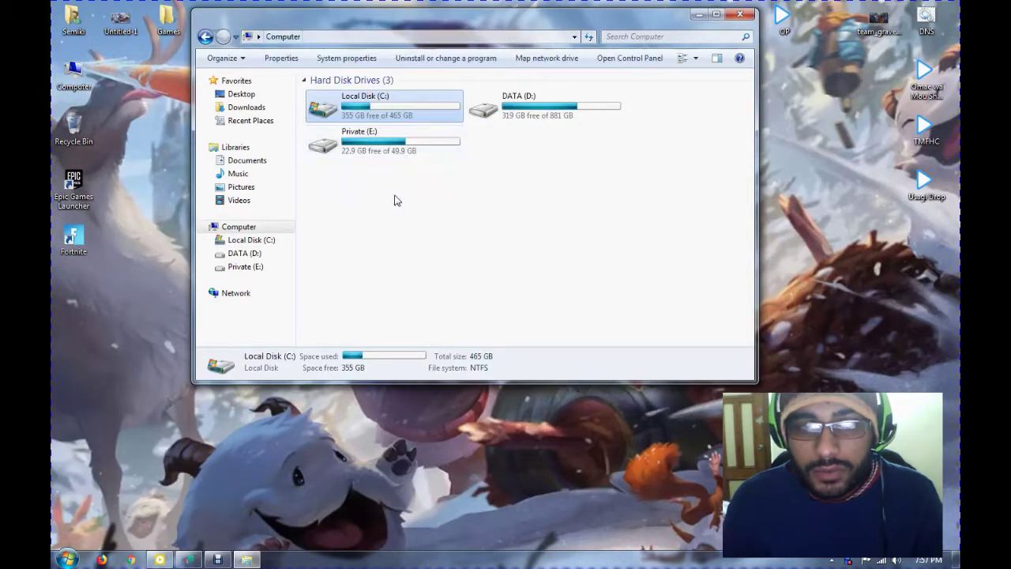
{"action": "double_click", "coordinate": [361, 107]}
{"action": "left_click", "coordinate": [355, 161]}
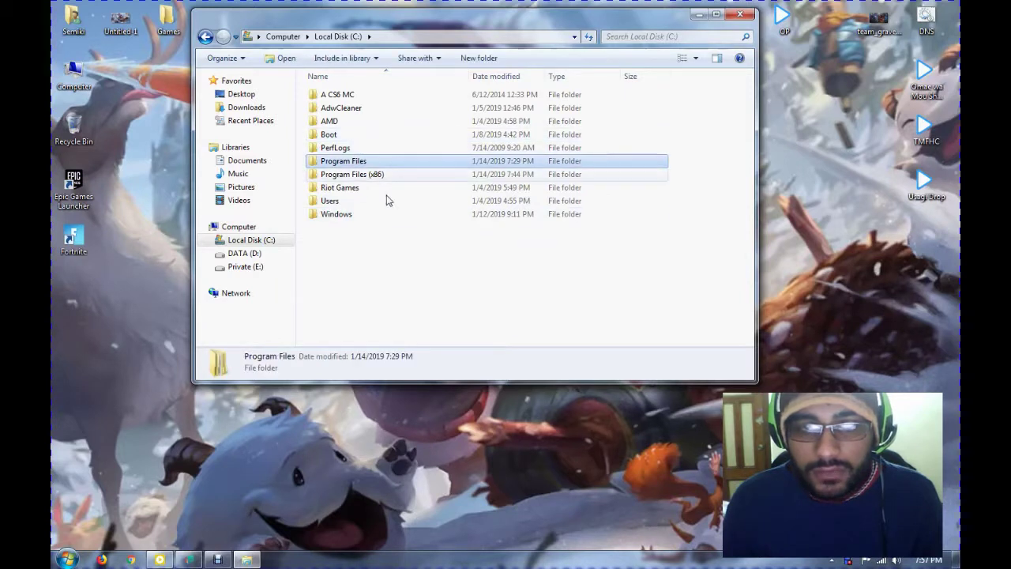
{"action": "double_click", "coordinate": [353, 162]}
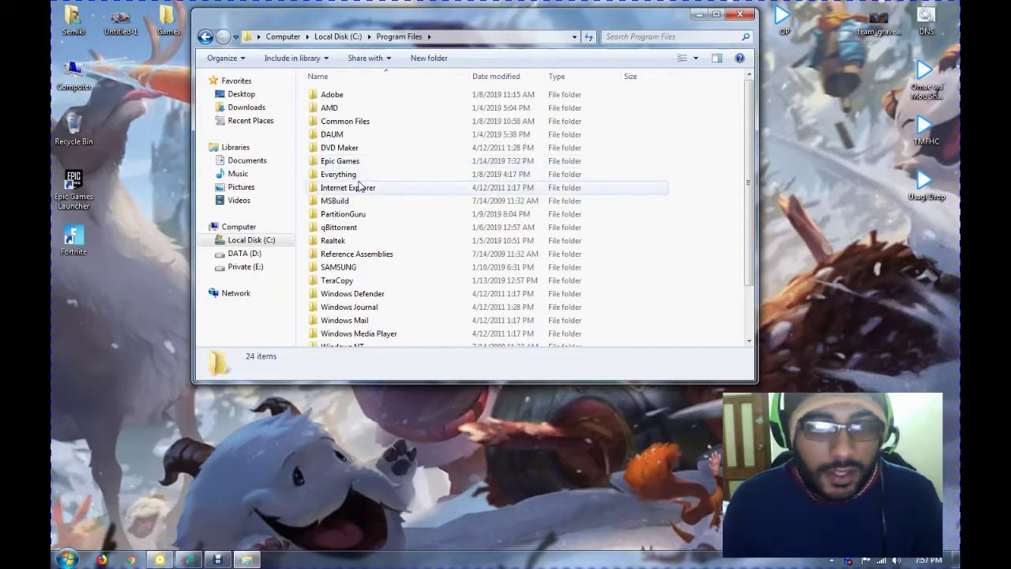
{"action": "left_click", "coordinate": [345, 162]}
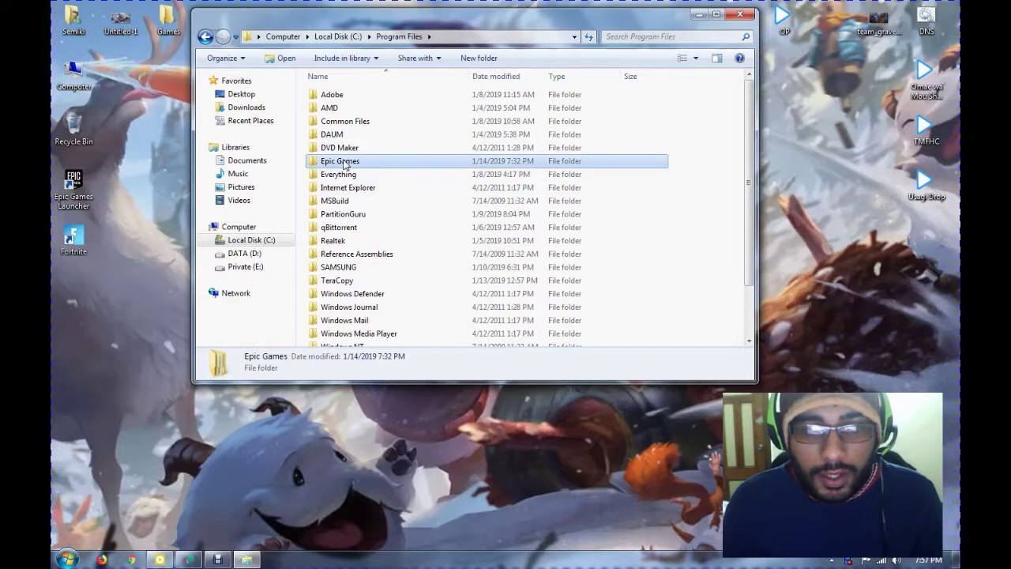
{"action": "double_click", "coordinate": [344, 162]}
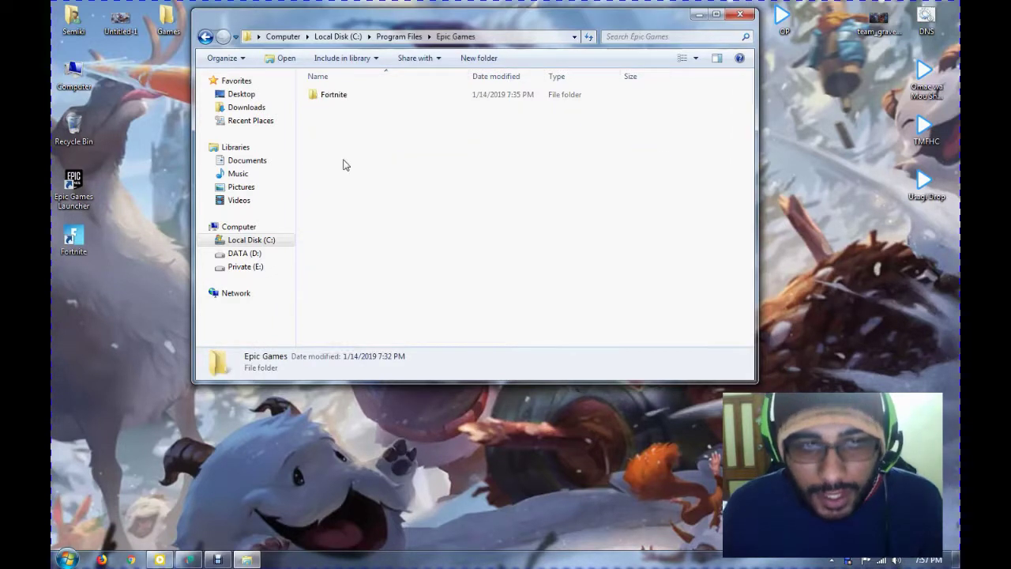
{"action": "left_click", "coordinate": [333, 96]}
{"action": "double_click", "coordinate": [334, 97]}
Go back to Program Files, copy the whole Epic Games folder, and open the DATA (D:) drive as its backup location.
{"action": "key", "text": "BackSpace"}
{"action": "key", "text": "BackSpace"}
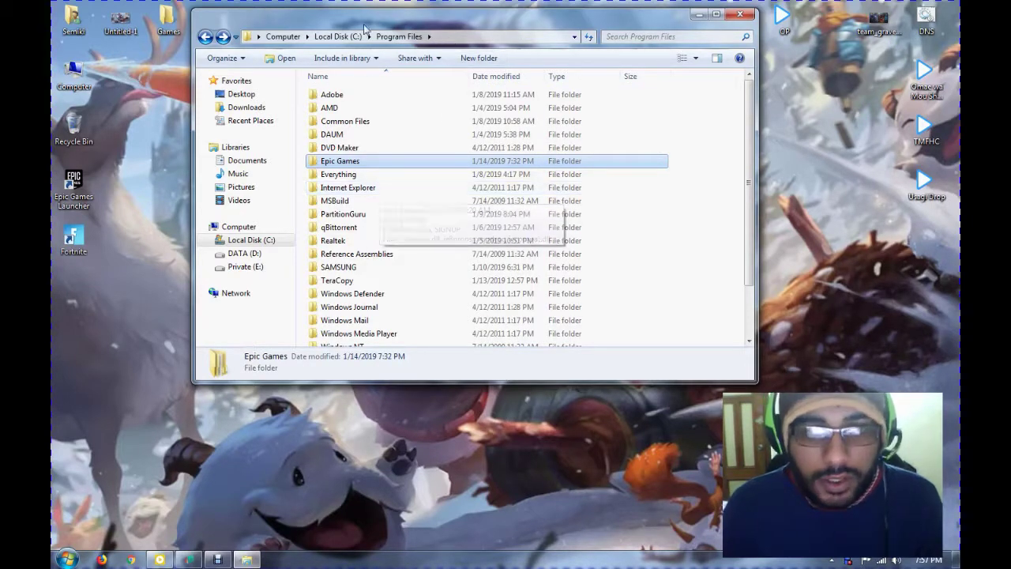
{"action": "right_click", "coordinate": [339, 162]}
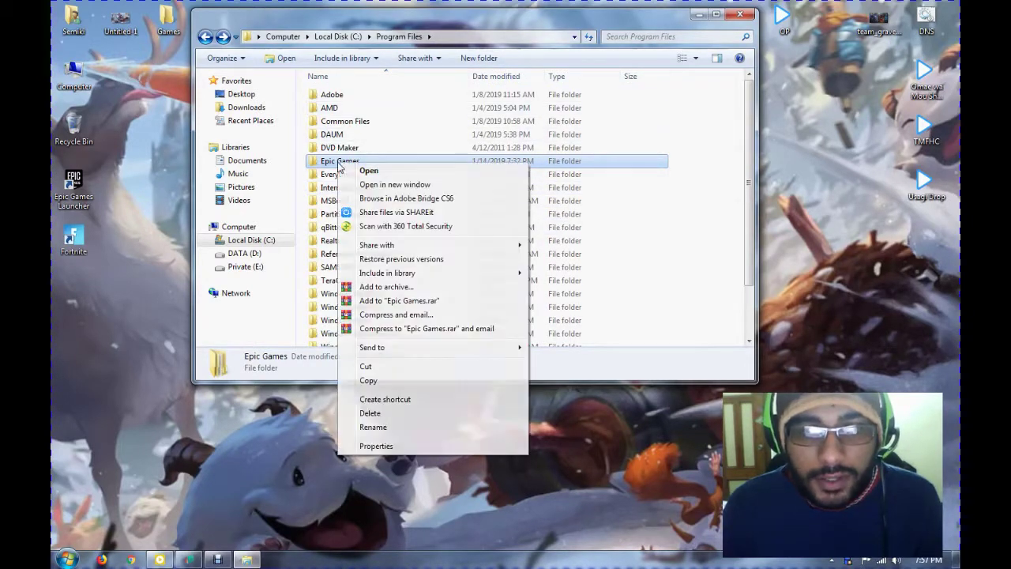
{"action": "left_click", "coordinate": [380, 384]}
{"action": "left_click", "coordinate": [239, 253]}
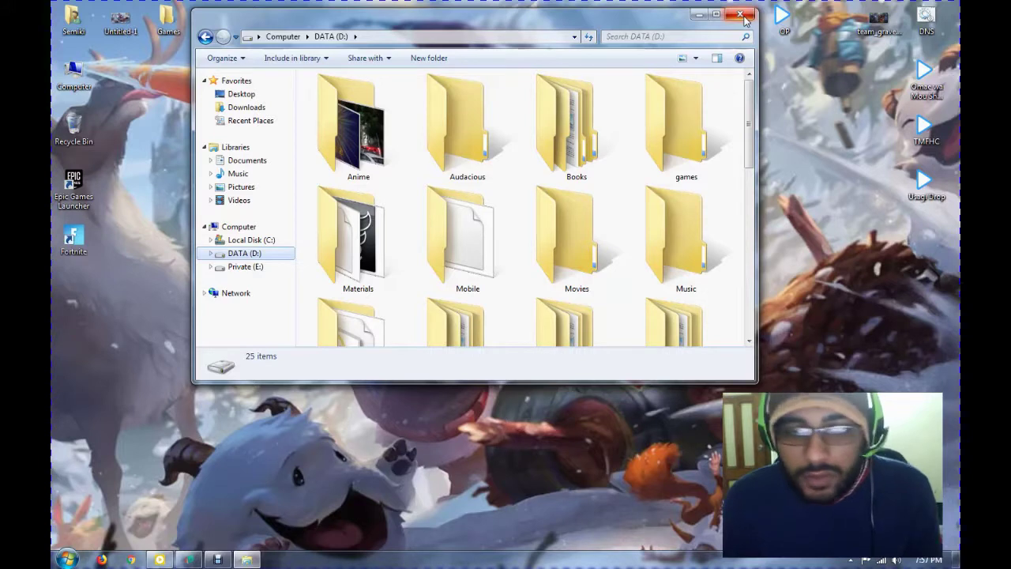
Return to Program Files to point out the Epic Games folder, and close the Explorer window.
{"action": "left_click", "coordinate": [204, 36]}
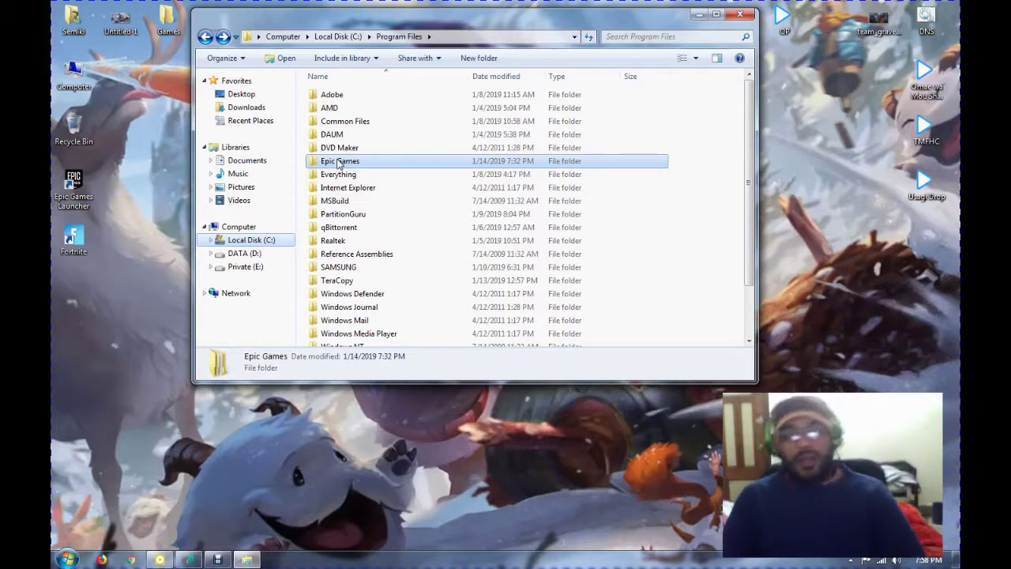
{"action": "left_click", "coordinate": [703, 192]}
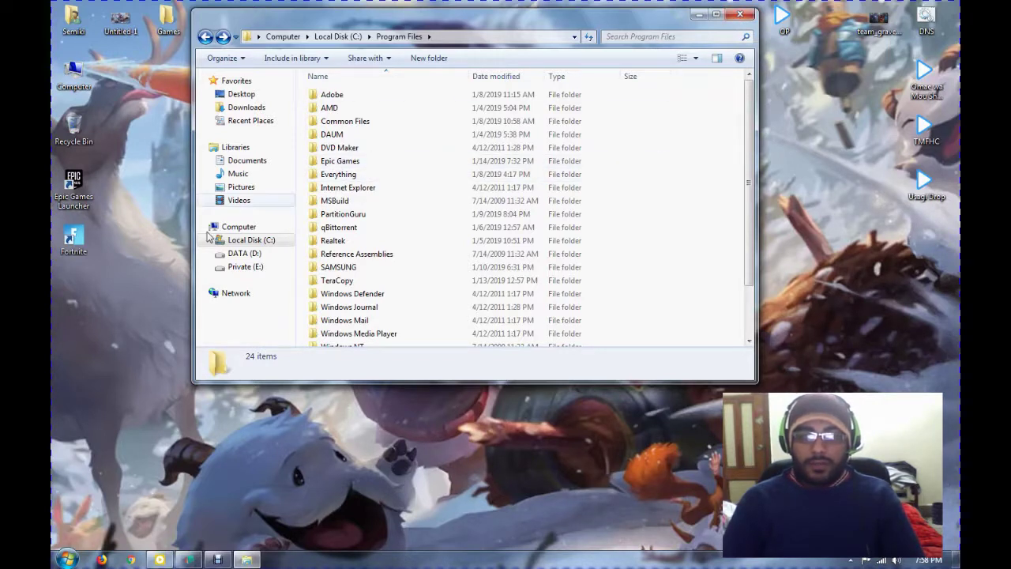
{"action": "left_click", "coordinate": [334, 165]}
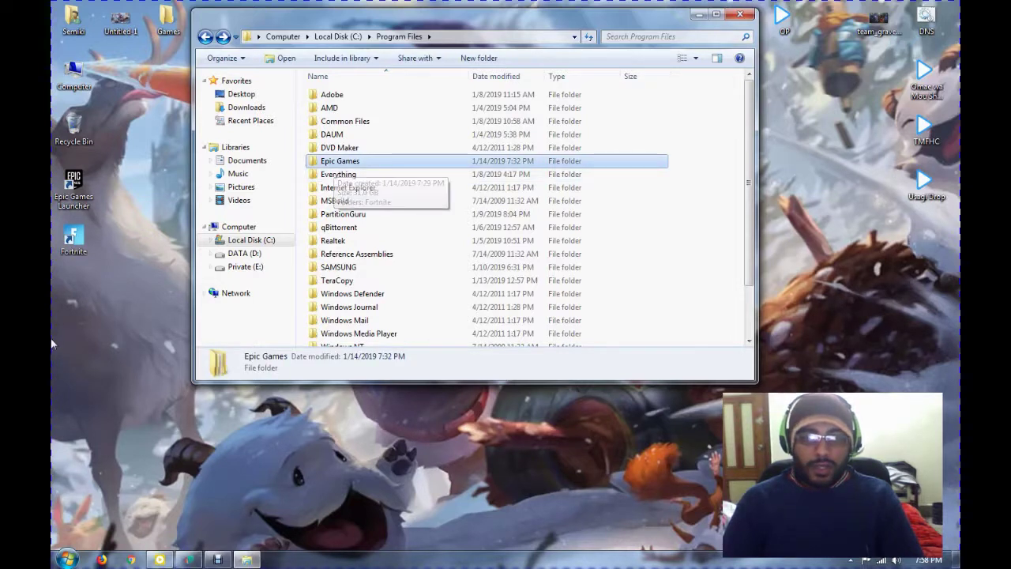
{"action": "left_click", "coordinate": [739, 15]}
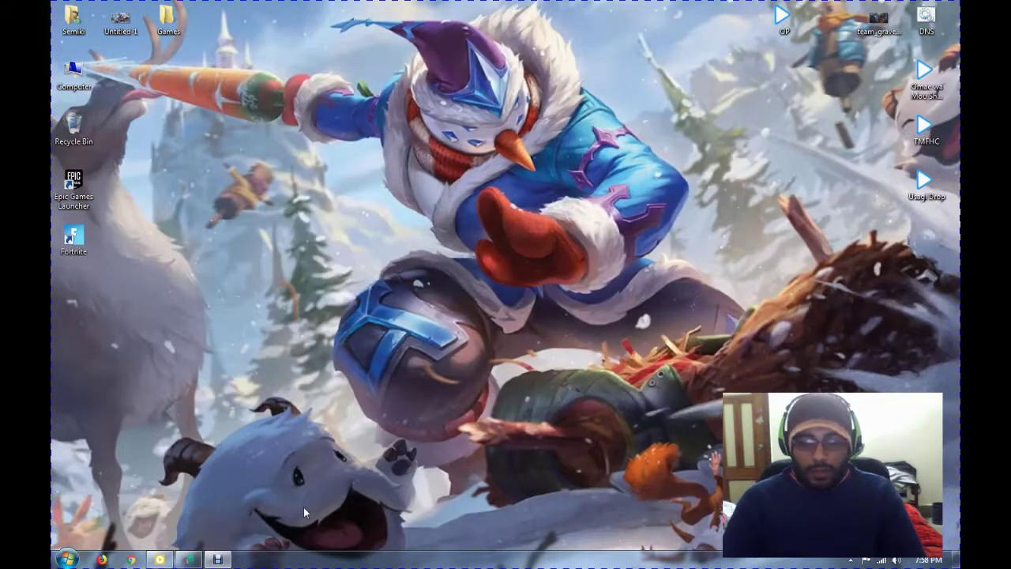